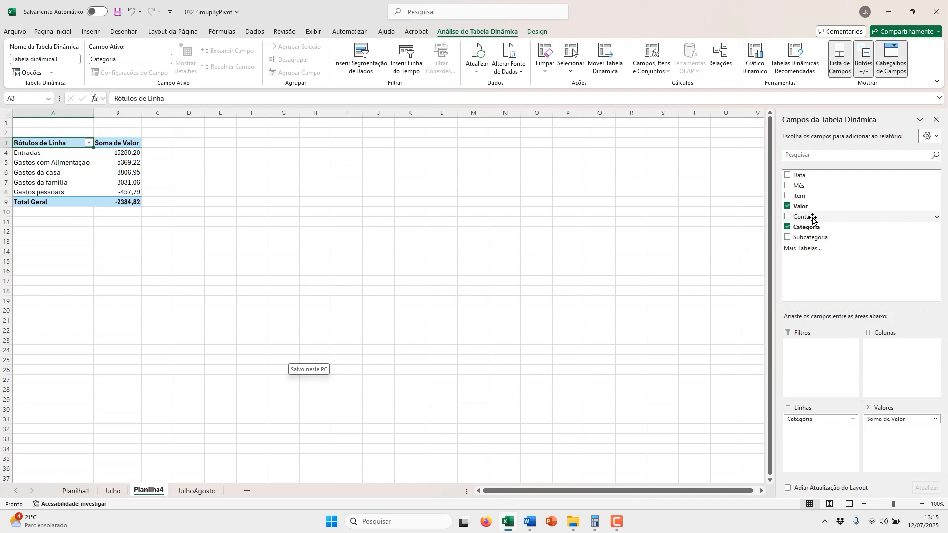
- Add the Conta field to the columns area of the pivot table on Planilha4
{"action": "left_click_drag", "start_coordinate": [820, 220], "coordinate": [903, 360]}
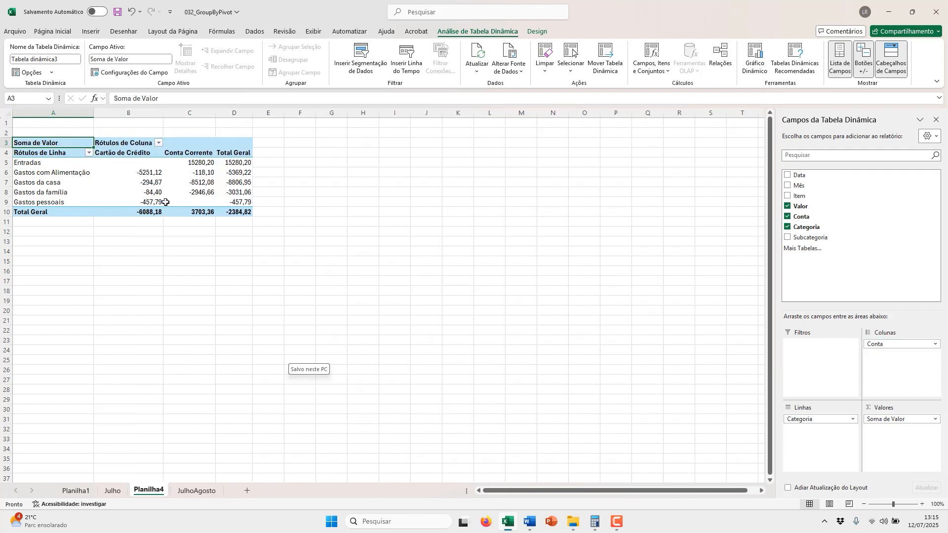
- On the JulhoAgosto sheet, start a PIVOTAR formula in cell I1 using the whole Categoria column with its header as row fields
{"action": "left_click", "coordinate": [200, 491]}
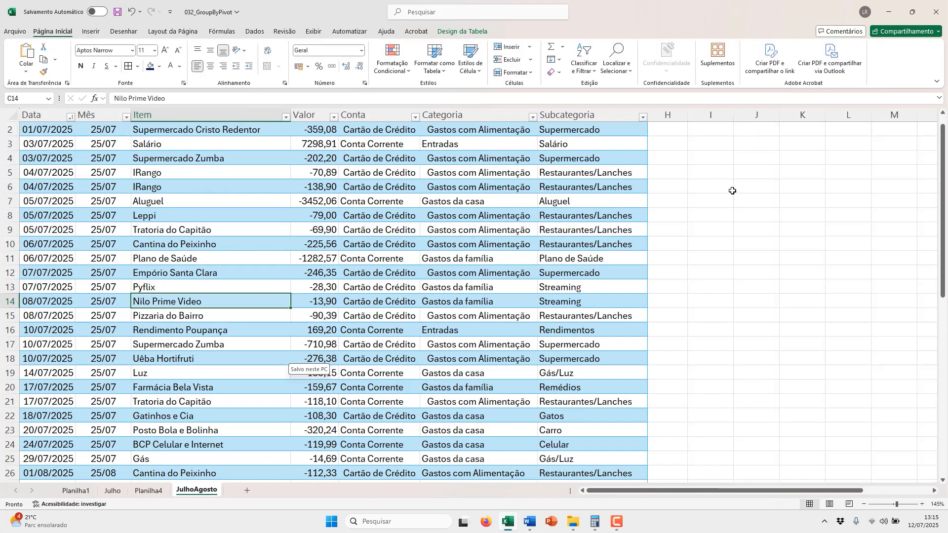
{"action": "scroll", "coordinate": [729, 163], "scroll_direction": "up", "scroll_amount": 1}
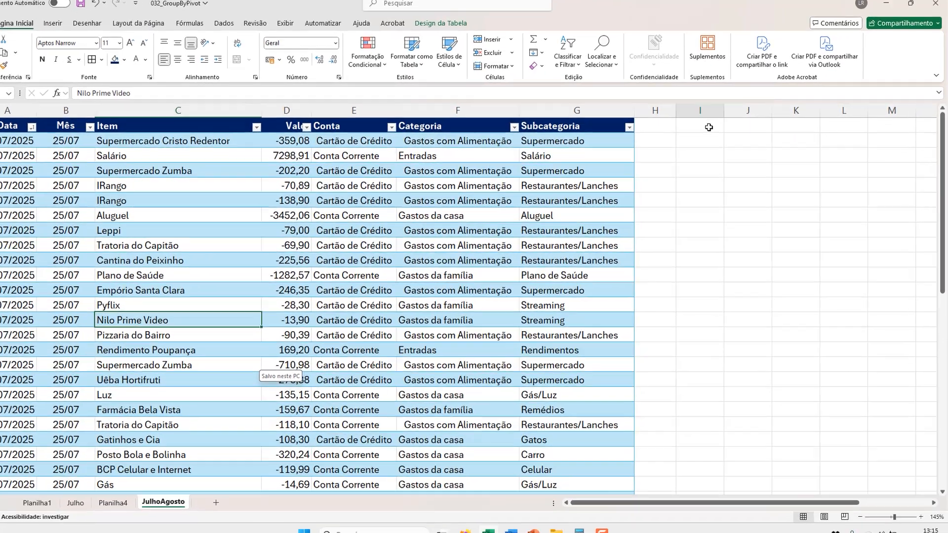
{"action": "left_click", "coordinate": [719, 132]}
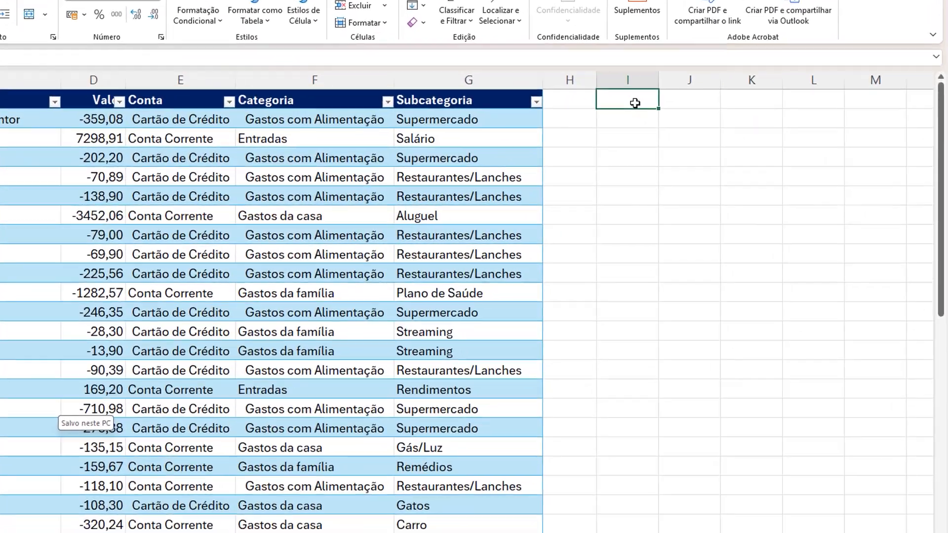
{"action": "type", "text": "=PIVOTAR("}
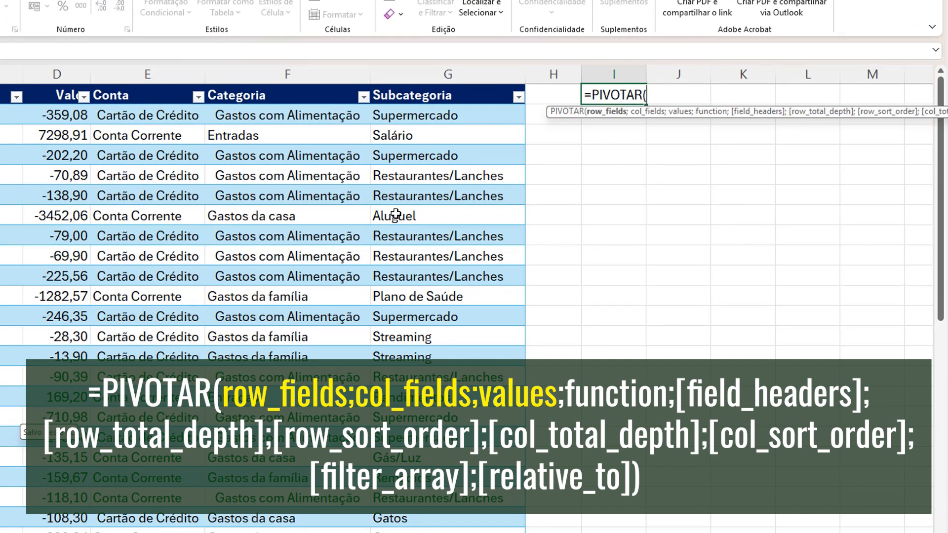
{"action": "left_click", "coordinate": [317, 94]}
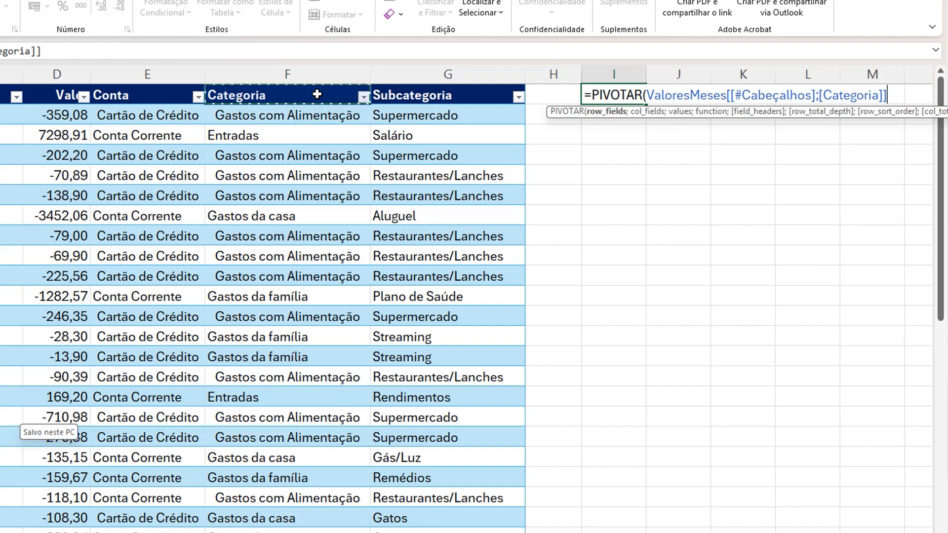
{"action": "key", "text": "ctrl+shift+Down"}
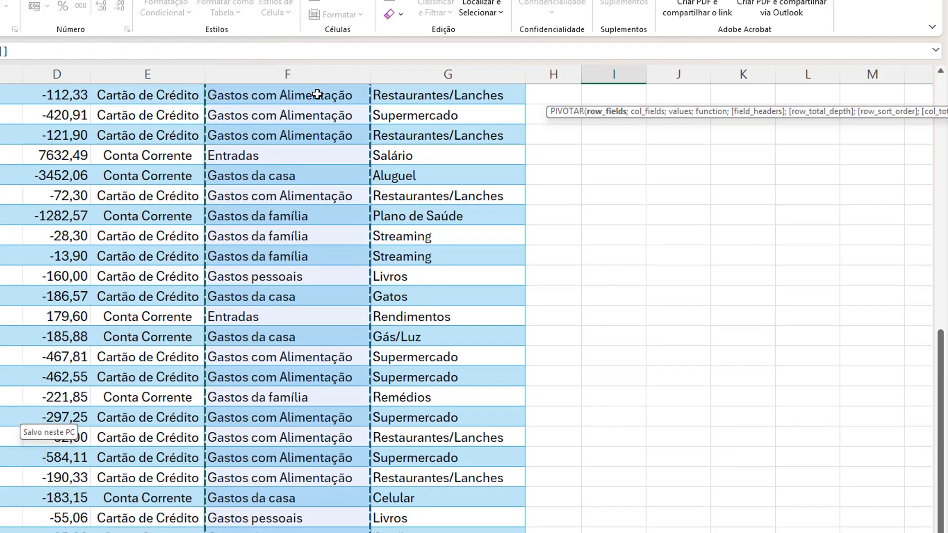
{"action": "type", "text": ";"}
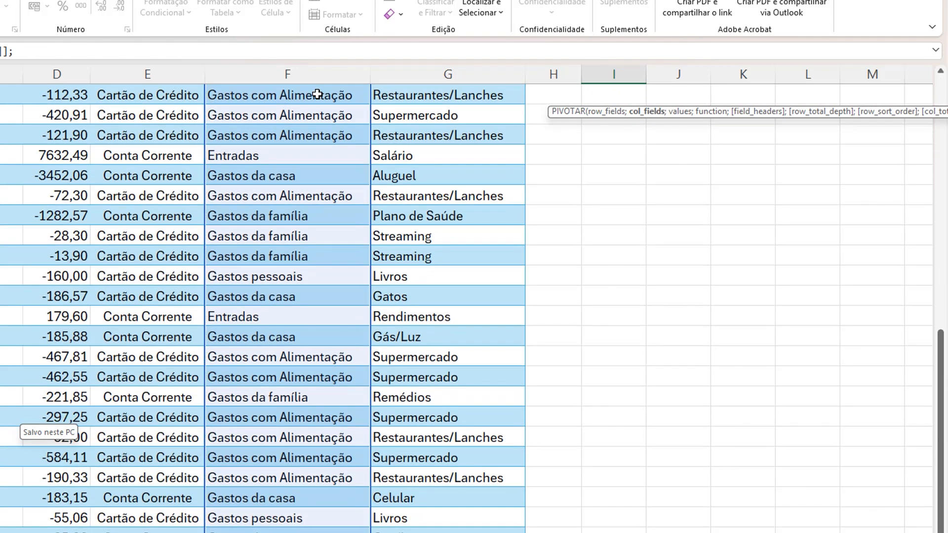
- Add the whole Conta column as column fields and the whole Valor column as values, headers included, to the PIVOTAR formula
{"action": "scroll", "coordinate": [734, 206], "scroll_direction": "up", "scroll_amount": 8}
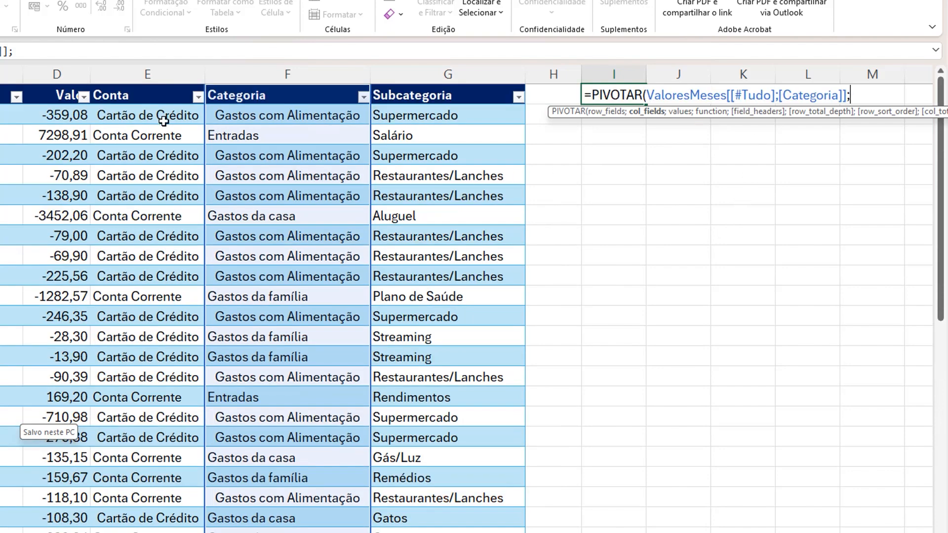
{"action": "left_click", "coordinate": [171, 99]}
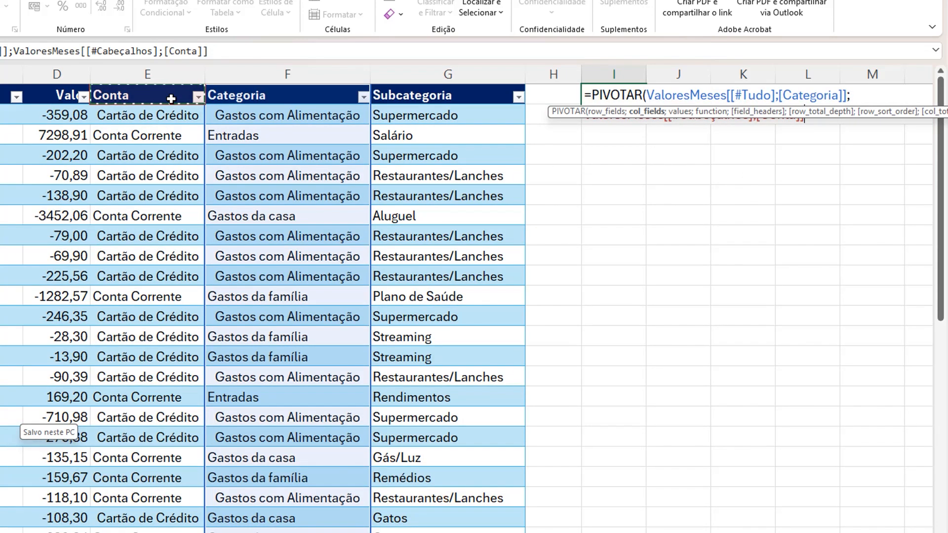
{"action": "key", "text": "ctrl+shift+Down"}
{"action": "type", "text": ";"}
{"action": "scroll", "coordinate": [713, 178], "scroll_direction": "up", "scroll_amount": 8}
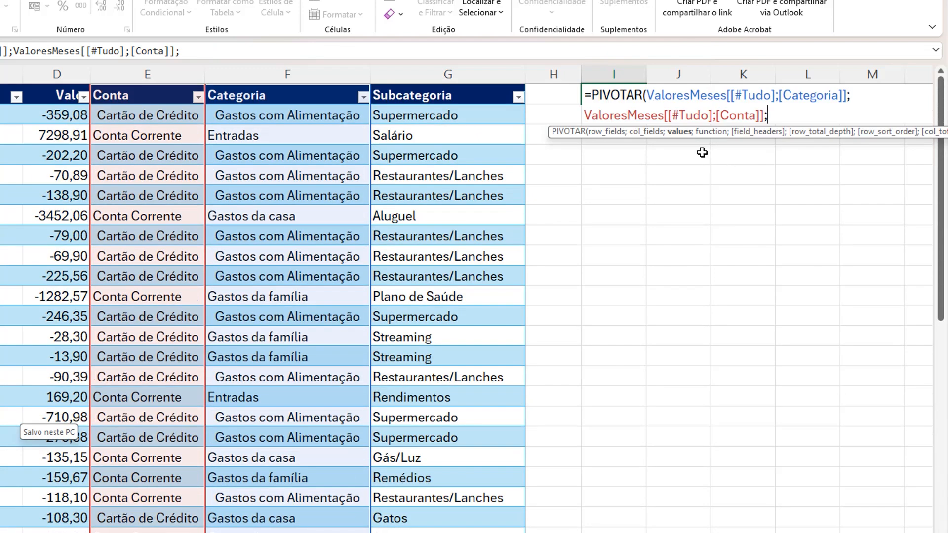
{"action": "left_click", "coordinate": [60, 95]}
{"action": "key", "text": "ctrl+shift+Down"}
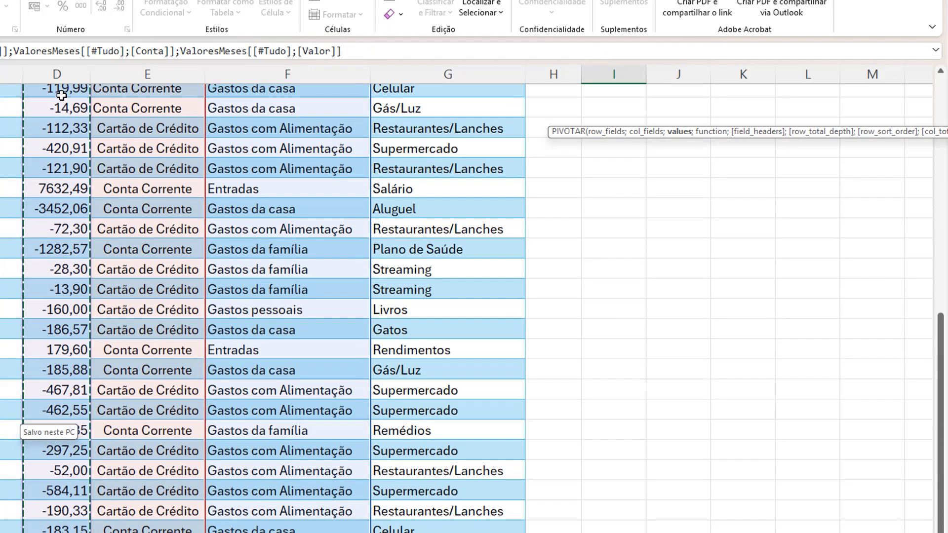
{"action": "type", "text": ";"}
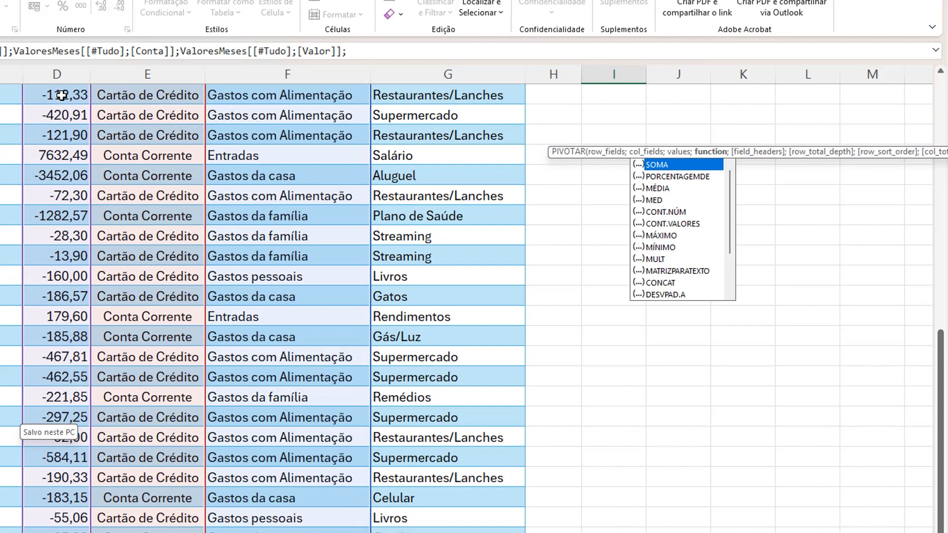
- Set SOMA as the aggregation function and complete the PIVOTAR formula
{"action": "scroll", "coordinate": [800, 346], "scroll_direction": "up", "scroll_amount": 6}
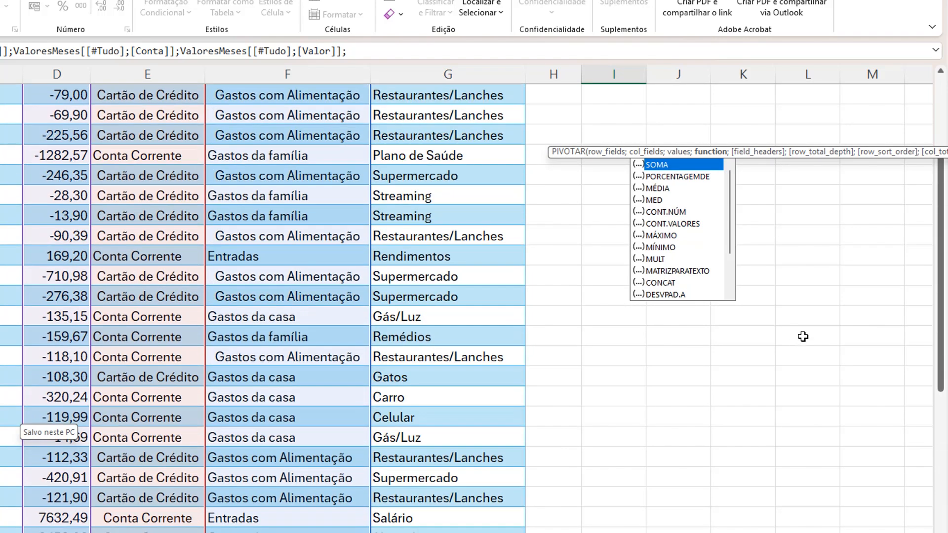
{"action": "scroll", "coordinate": [803, 337], "scroll_direction": "up", "scroll_amount": 3}
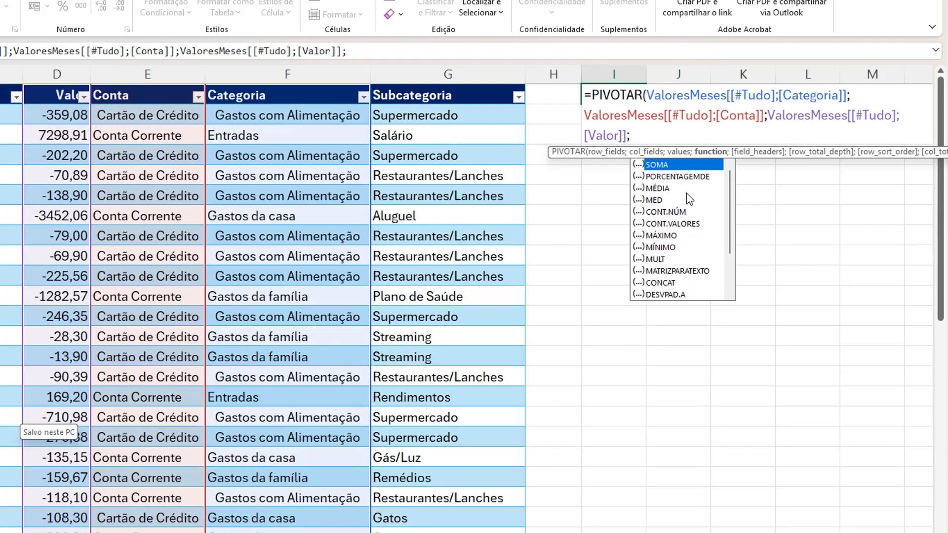
{"action": "scroll", "coordinate": [686, 194], "scroll_direction": "down", "scroll_amount": 1}
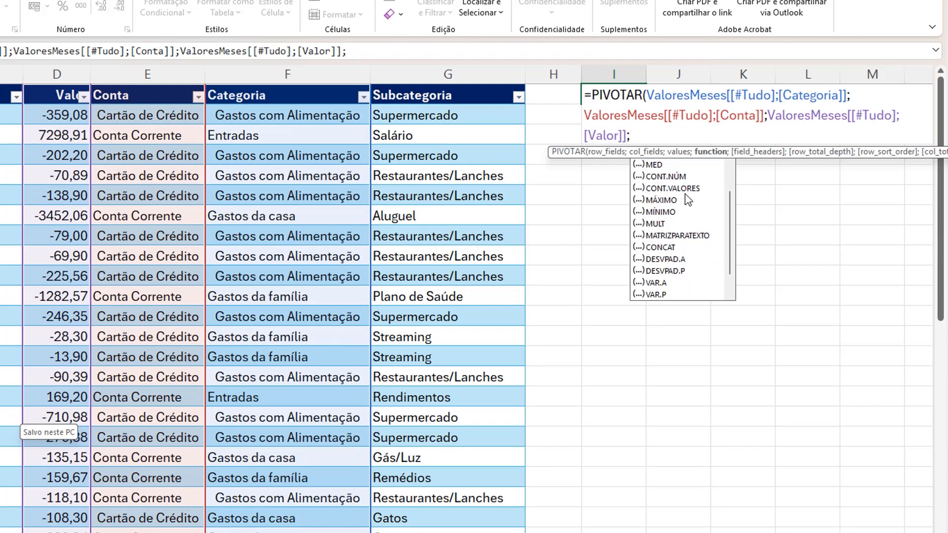
{"action": "scroll", "coordinate": [689, 204], "scroll_direction": "up", "scroll_amount": 1}
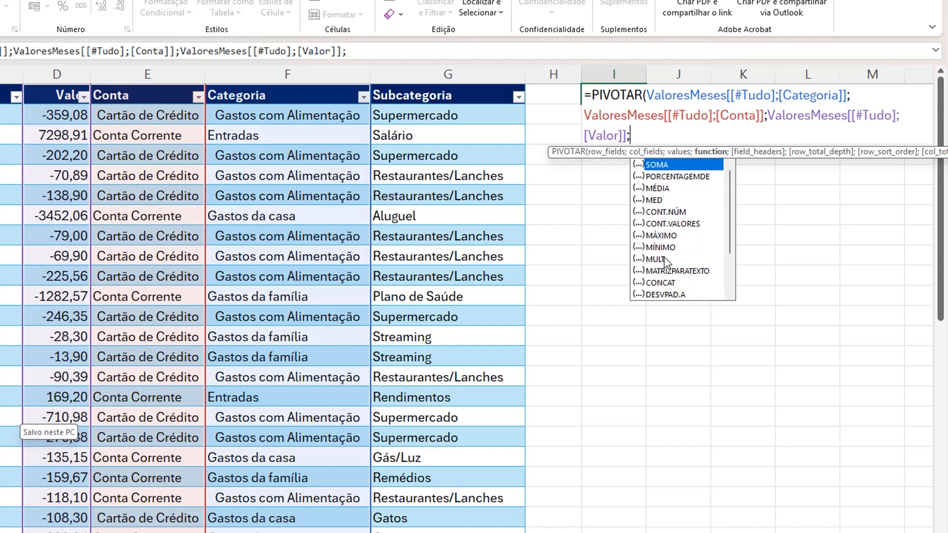
{"action": "scroll", "coordinate": [679, 272], "scroll_direction": "down", "scroll_amount": 2}
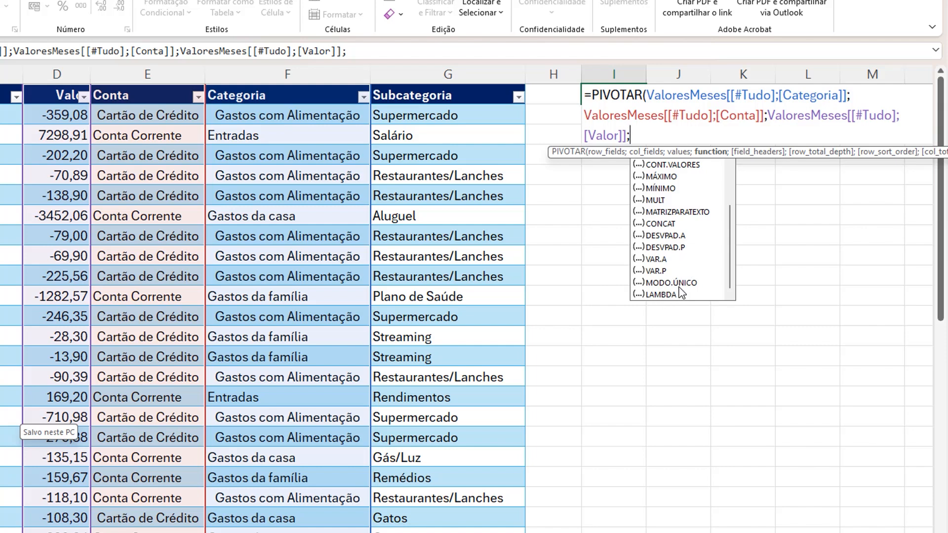
{"action": "type", "text": "S"}
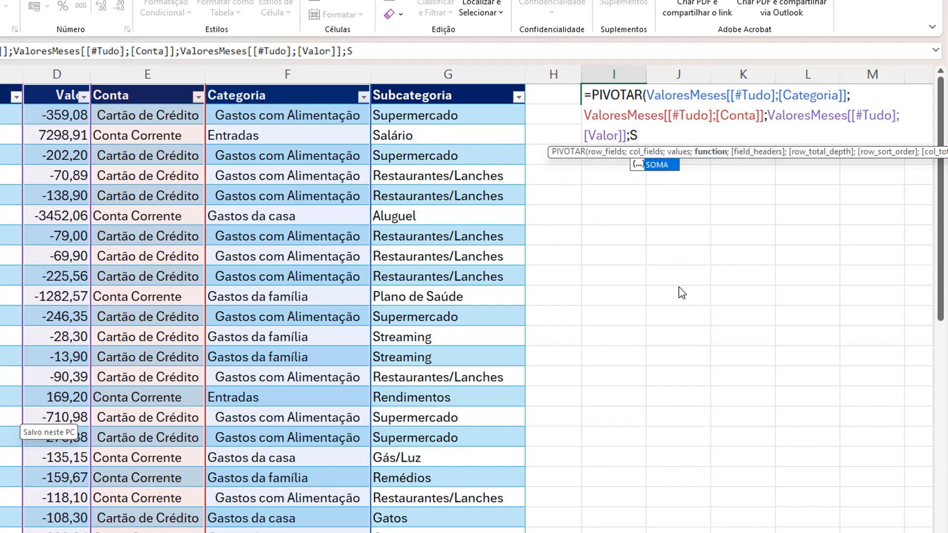
{"action": "type", "text": "OMA)"}
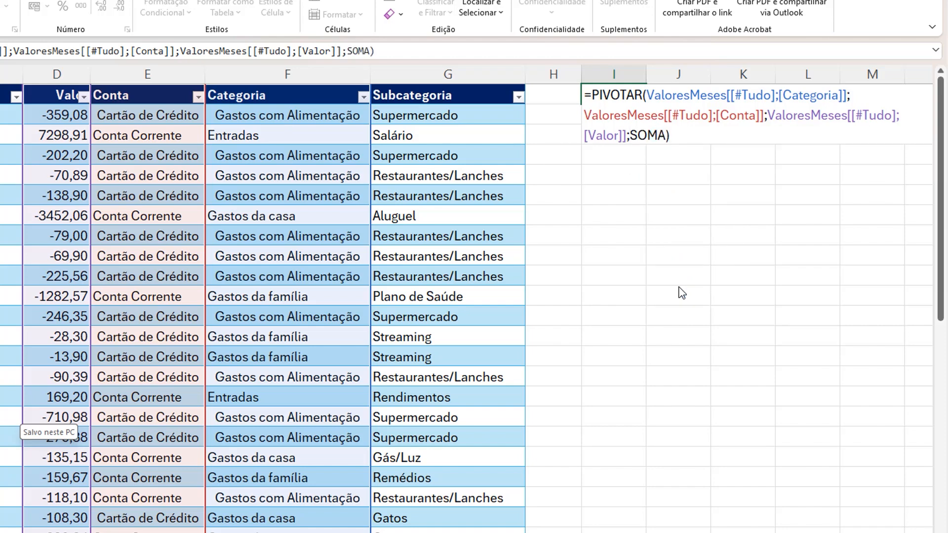
{"action": "key", "text": "Return"}
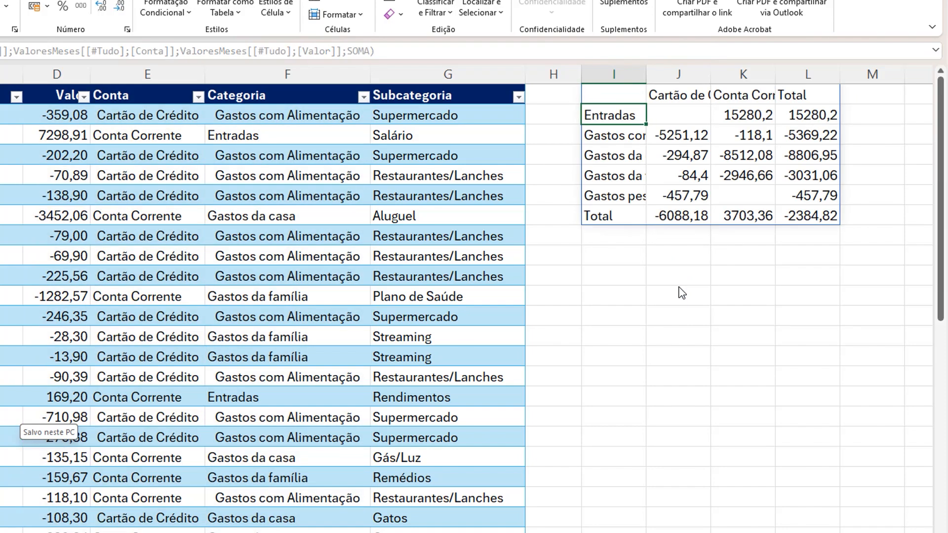
- Autofit the widths of columns I to M around the PIVOTAR result
{"action": "key", "text": "Up"}
{"action": "key", "text": "Right"}
{"action": "key", "text": "Right"}
{"action": "key", "text": "Right"}
{"action": "key", "text": "Right"}
{"action": "key", "text": "Right"}
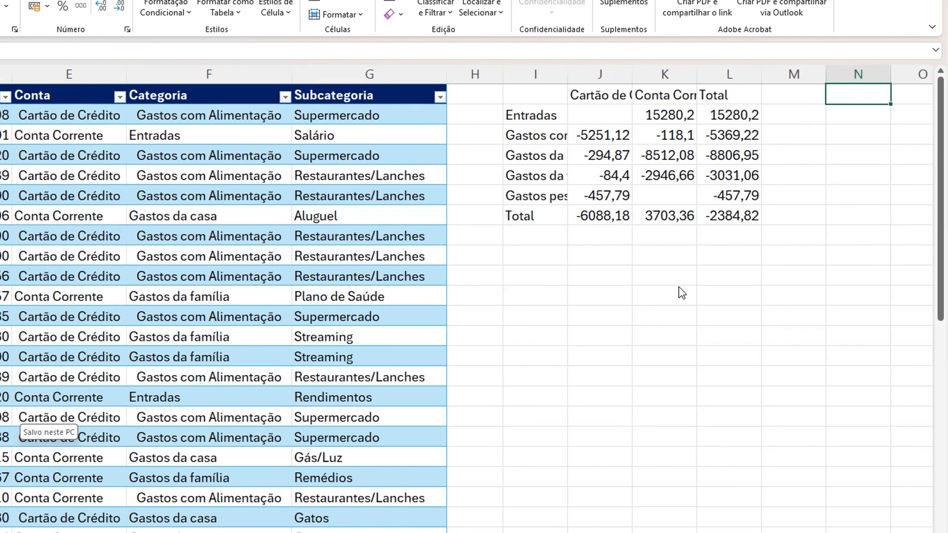
{"action": "left_click_drag", "start_coordinate": [607, 75], "coordinate": [768, 72]}
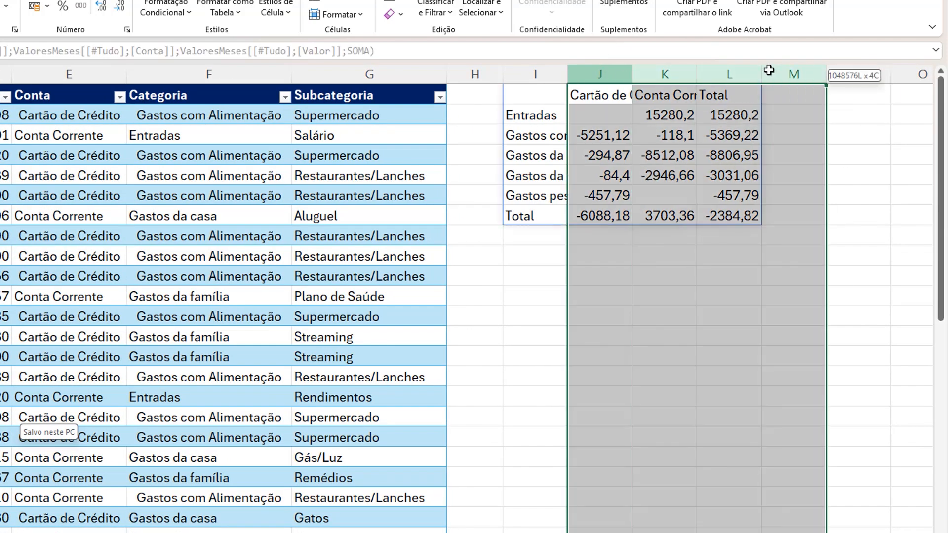
{"action": "double_click", "coordinate": [697, 74]}
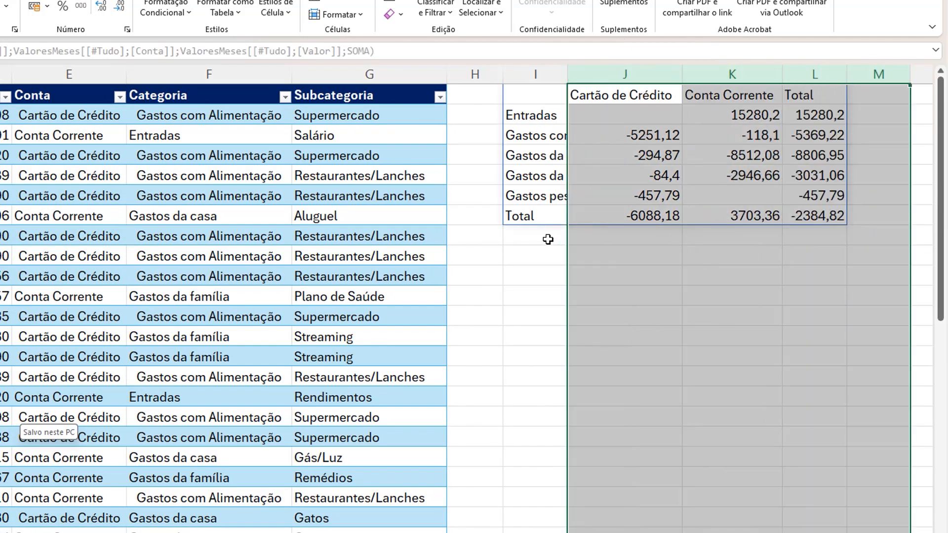
{"action": "left_click", "coordinate": [548, 238]}
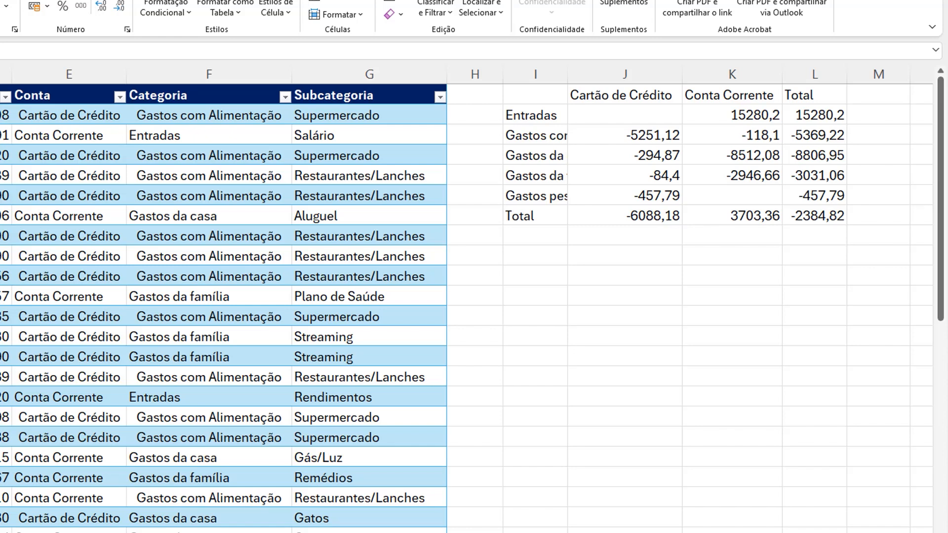
{"action": "left_click", "coordinate": [568, 75]}
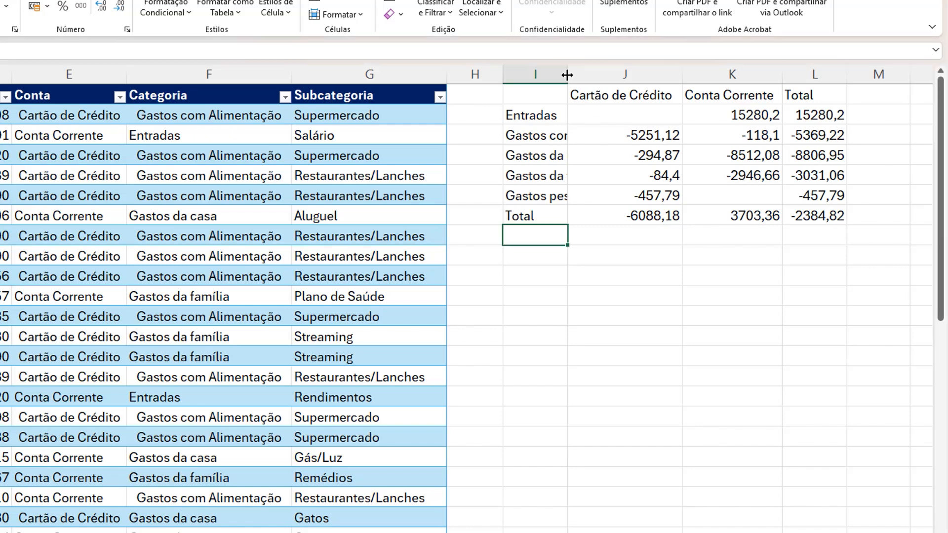
{"action": "double_click", "coordinate": [567, 75]}
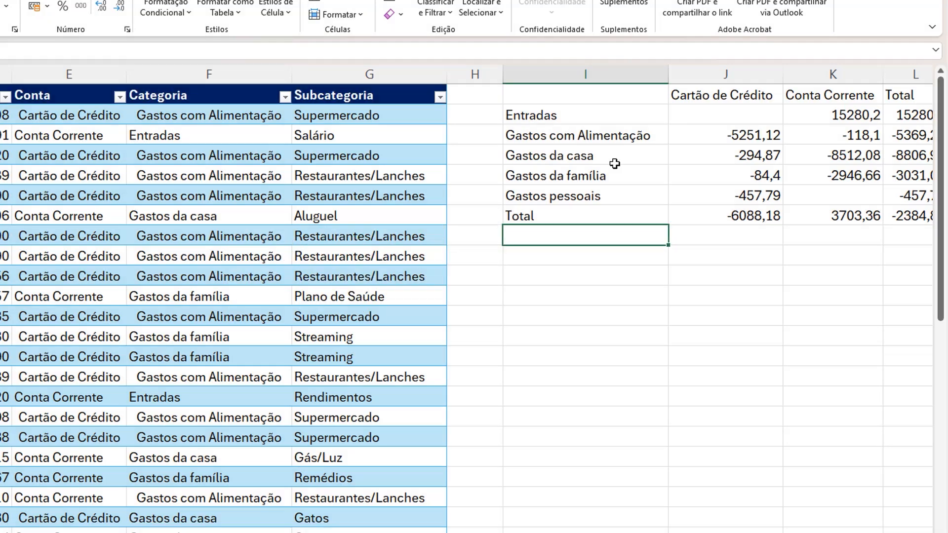
- Set the Valor of the Salário item in cell D3 to 150000 and select the Entradas result under Conta Corrente
{"action": "left_click", "coordinate": [3, 216]}
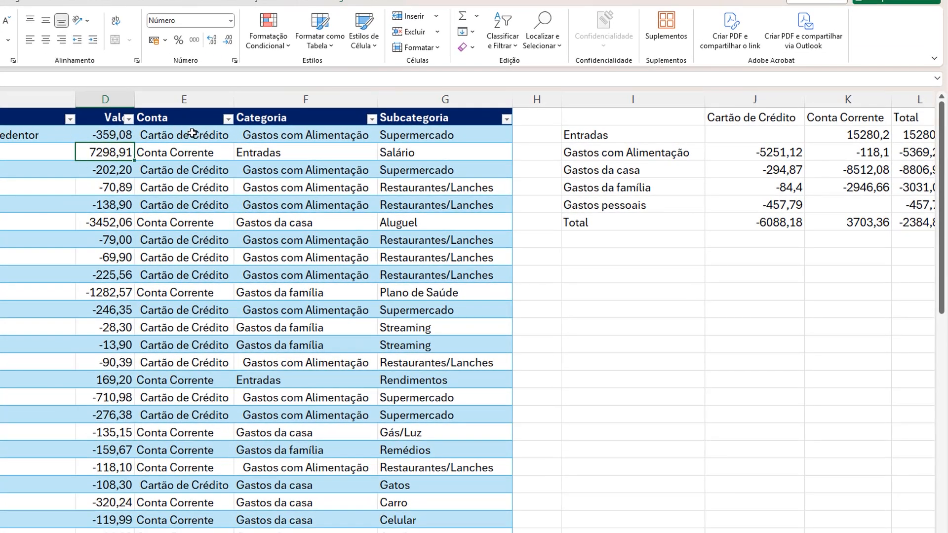
{"action": "type", "text": "150000"}
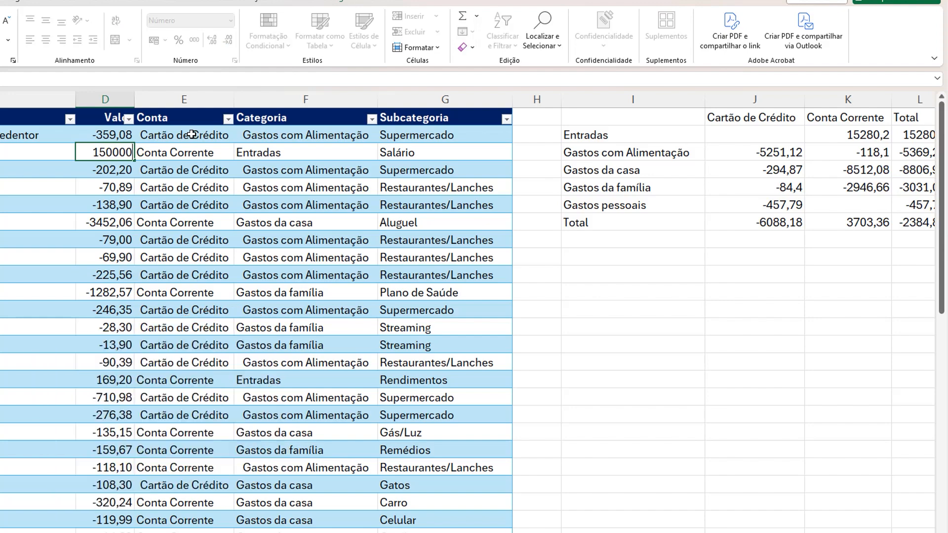
{"action": "key", "text": "Return"}
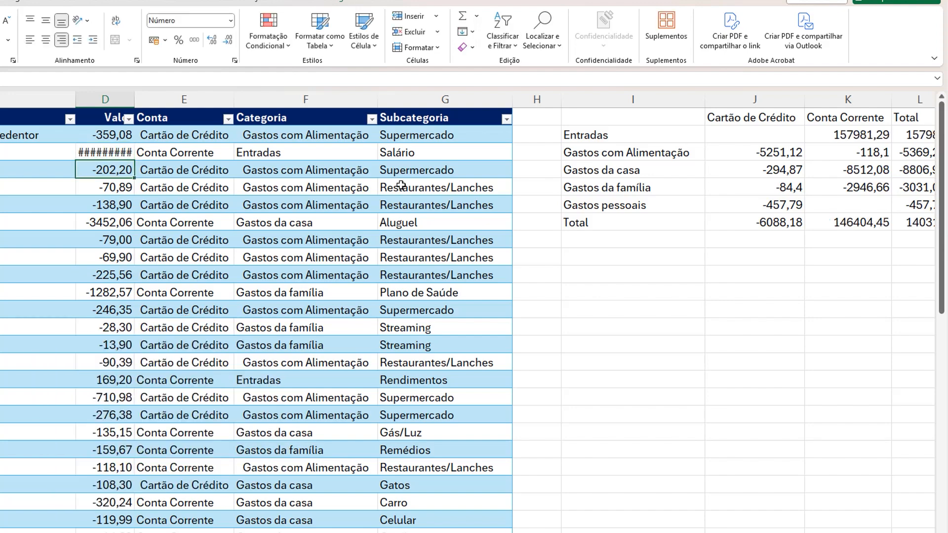
{"action": "left_click", "coordinate": [869, 141]}
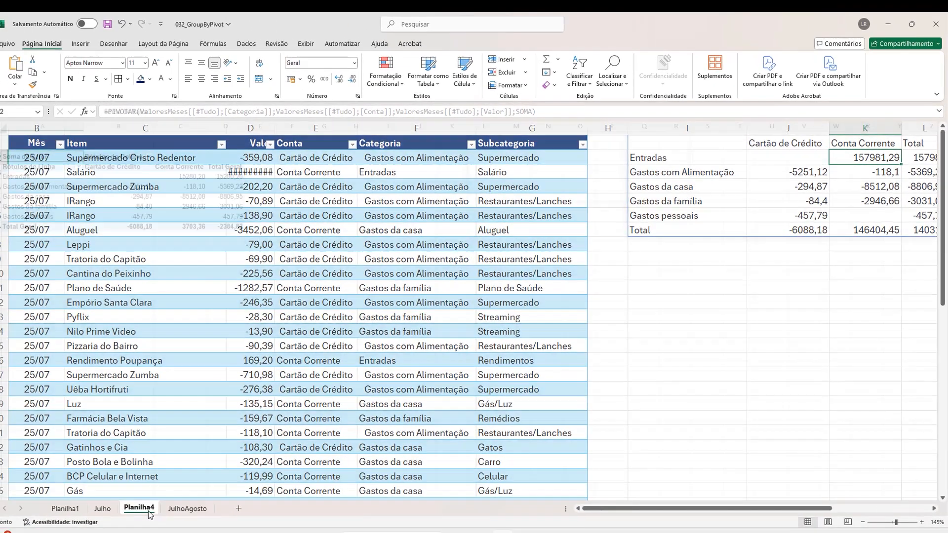
- Refresh the pivot table on Planilha4 to pick up the changed data, and return to the JulhoAgosto sheet
{"action": "left_click", "coordinate": [141, 508]}
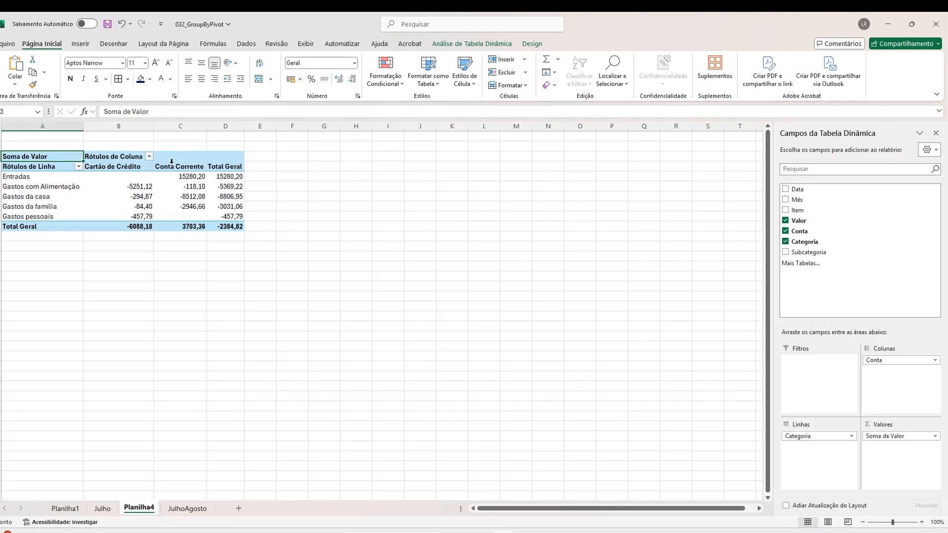
{"action": "right_click", "coordinate": [136, 193]}
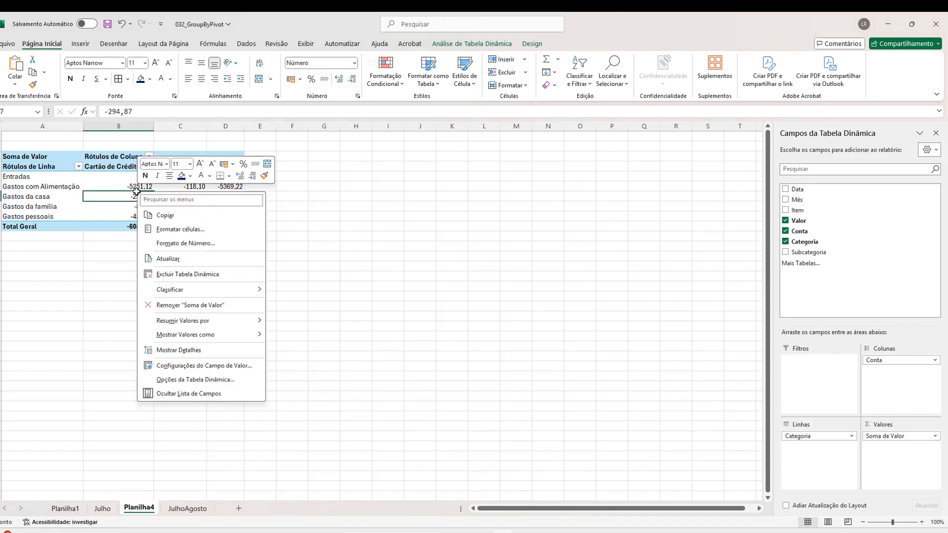
{"action": "left_click", "coordinate": [206, 259]}
{"action": "left_click", "coordinate": [260, 254]}
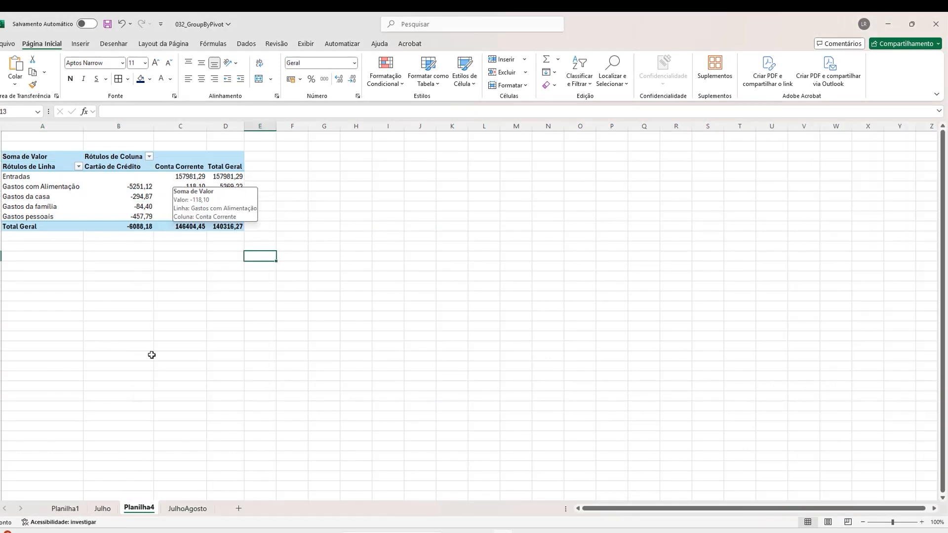
{"action": "left_click", "coordinate": [188, 509]}
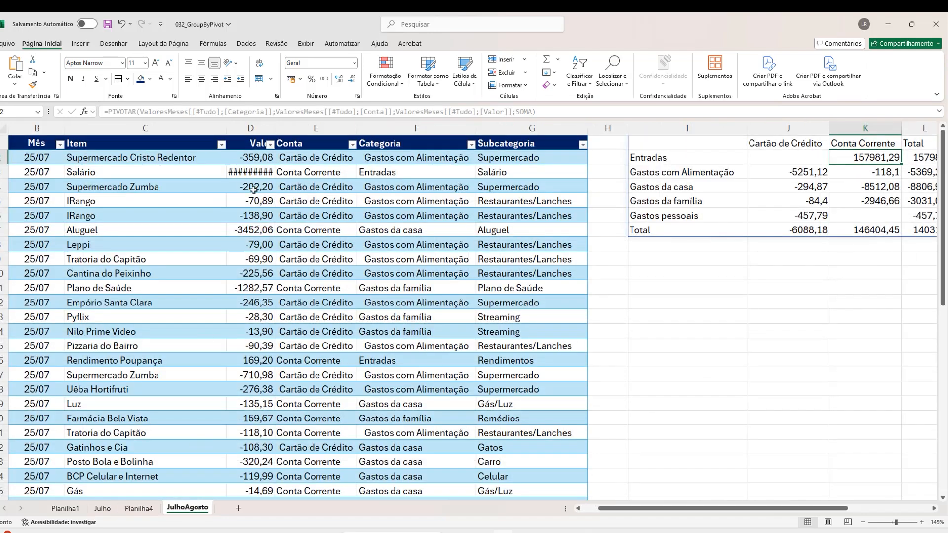
- Set the Valor of the Salário item in cell D3 to 7298,91
{"action": "left_click", "coordinate": [267, 169]}
{"action": "double_click", "coordinate": [266, 169]}
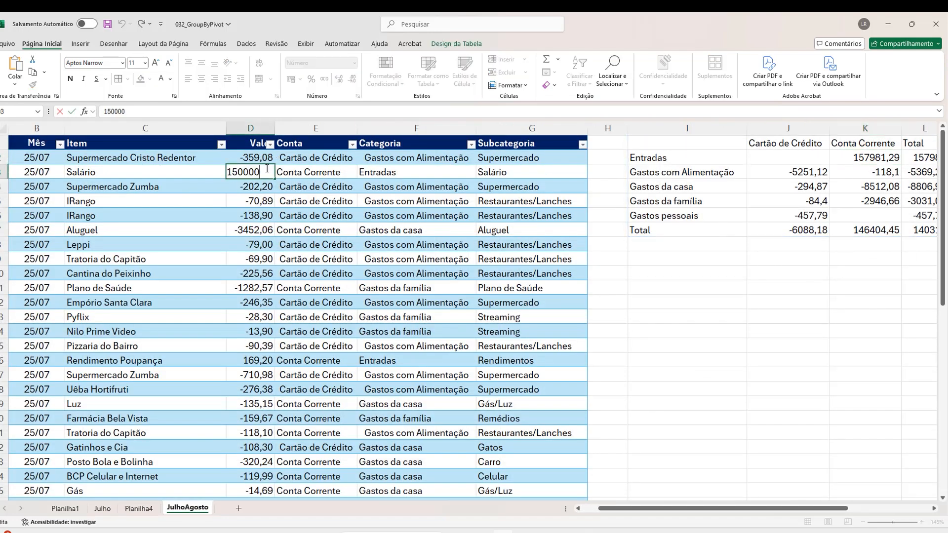
{"action": "double_click", "coordinate": [266, 169]}
{"action": "type", "text": "7298,91"}
{"action": "key", "text": "Return"}
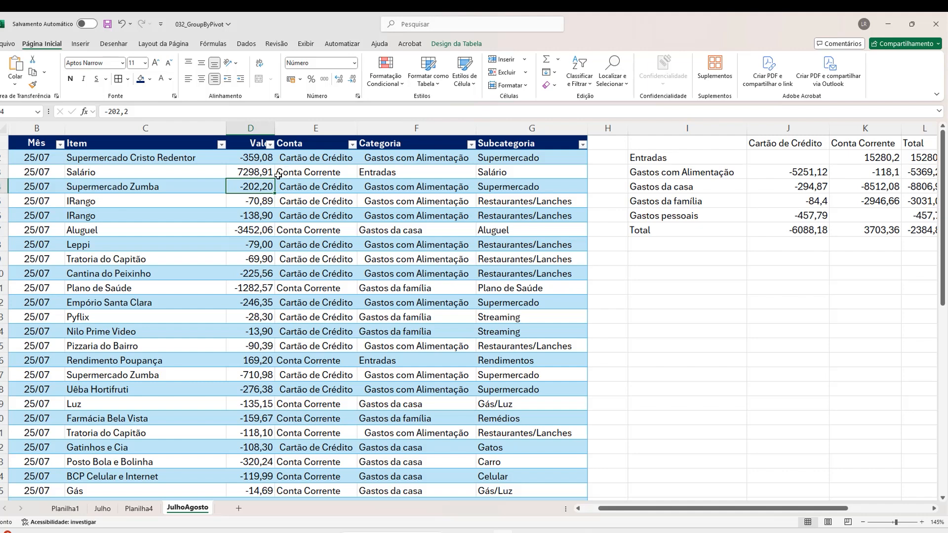
- Add the field_headers argument 1 - Sim, mas não mostrar to the PIVOTAR formula in cell I1
{"action": "left_click", "coordinate": [756, 218]}
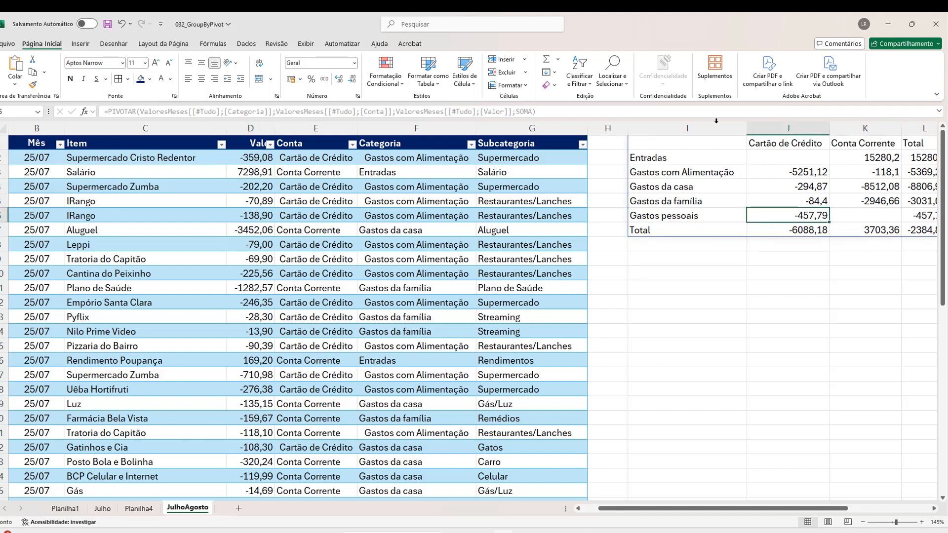
{"action": "left_click", "coordinate": [712, 142]}
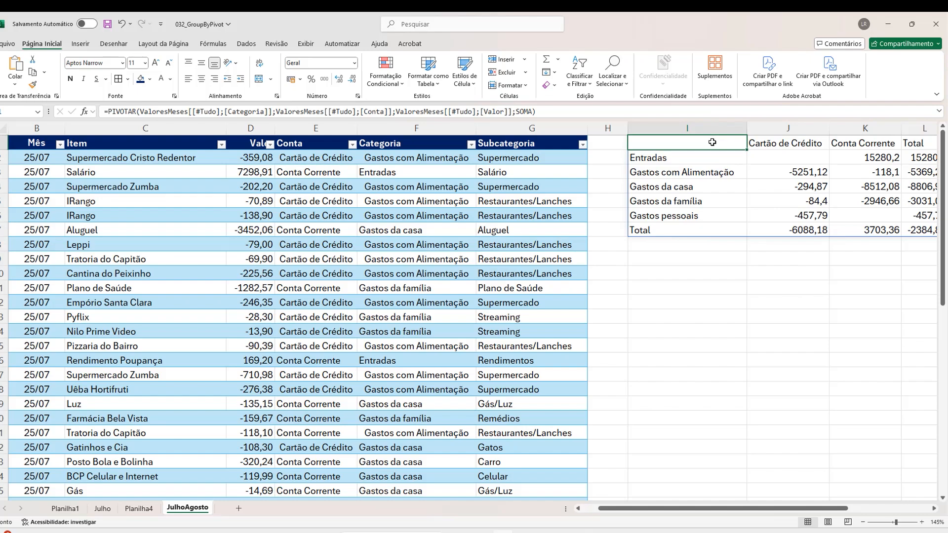
{"action": "double_click", "coordinate": [702, 144]}
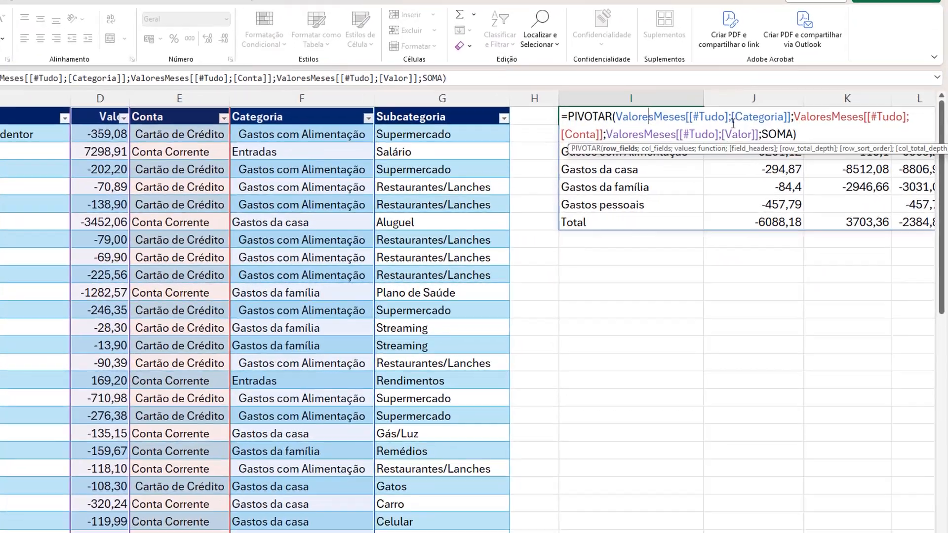
{"action": "left_click", "coordinate": [842, 157]}
{"action": "key", "text": "BackSpace"}
{"action": "type", "text": ";"}
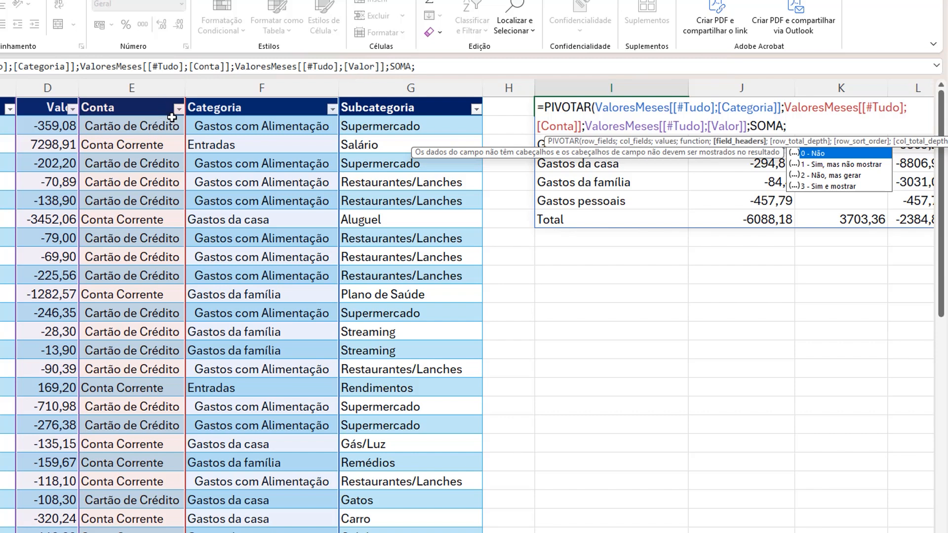
{"action": "left_click", "coordinate": [833, 164]}
{"action": "double_click", "coordinate": [833, 164]}
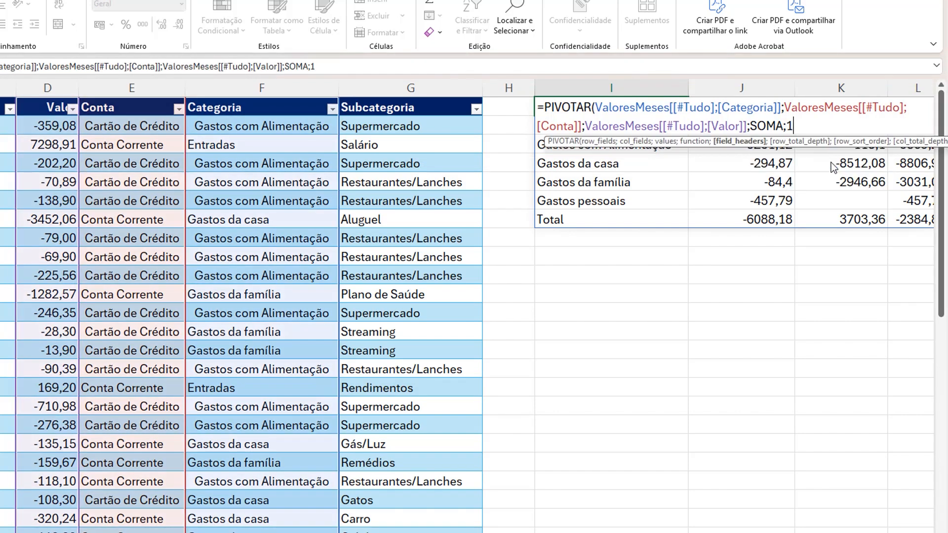
{"action": "key", "text": "Return"}
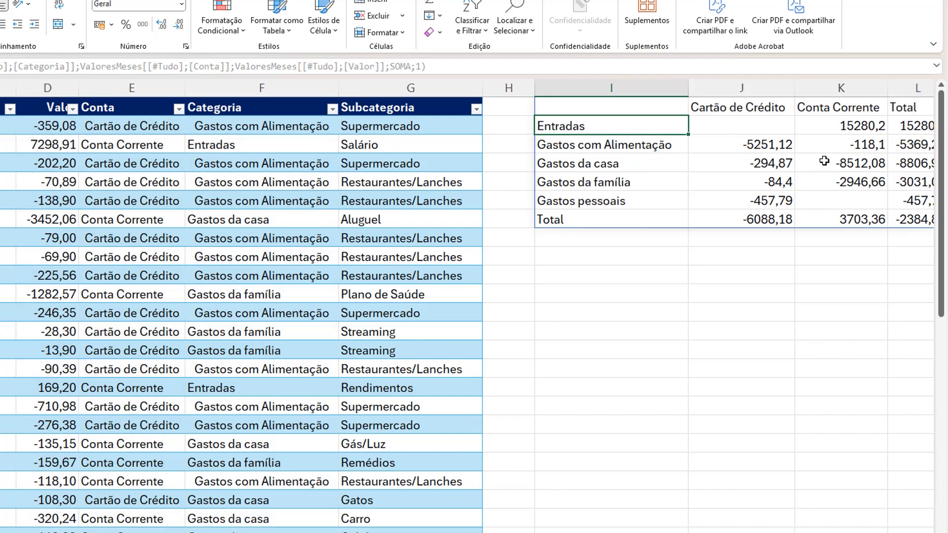
- Change the field_headers argument of the PIVOTAR formula in I1 to 3 - Sim e mostrar
{"action": "double_click", "coordinate": [674, 108]}
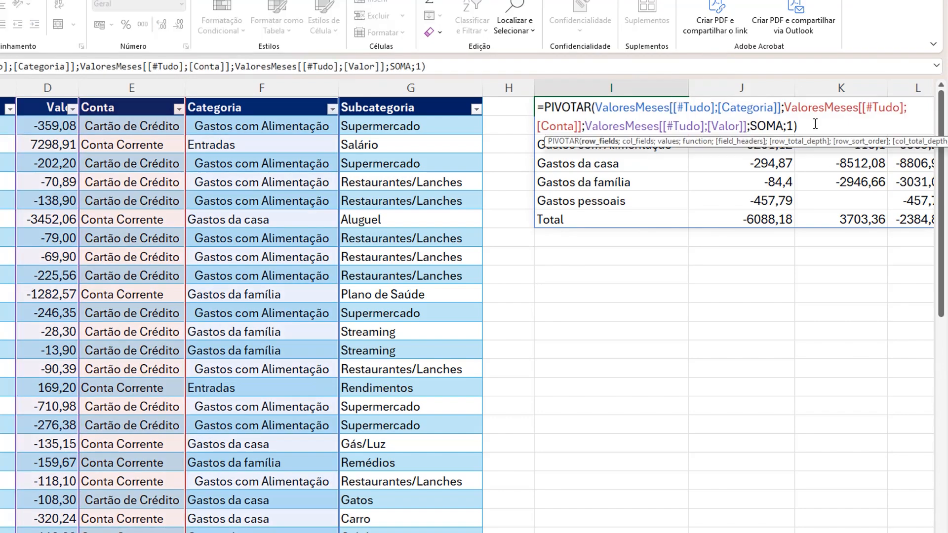
{"action": "left_click", "coordinate": [812, 127]}
{"action": "key", "text": "BackSpace"}
{"action": "key", "text": "BackSpace"}
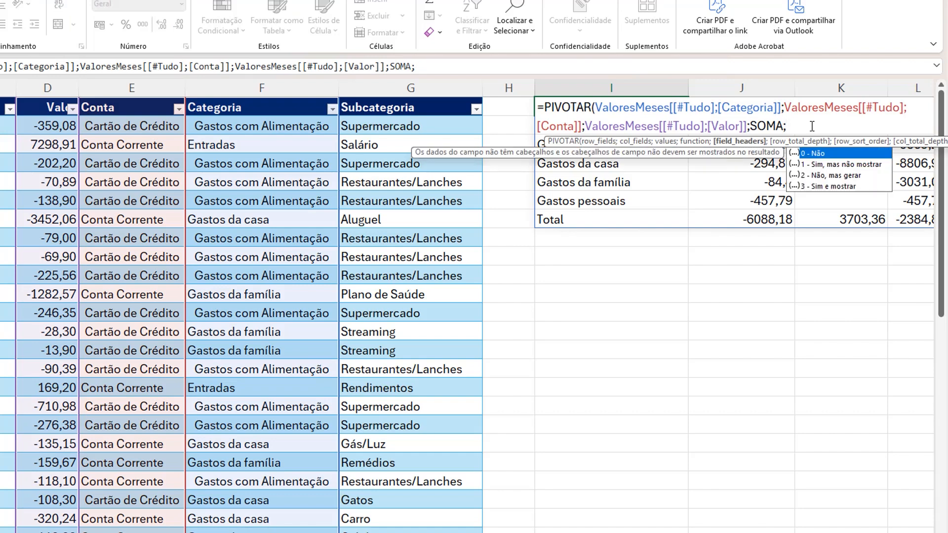
{"action": "type", "text": "3"}
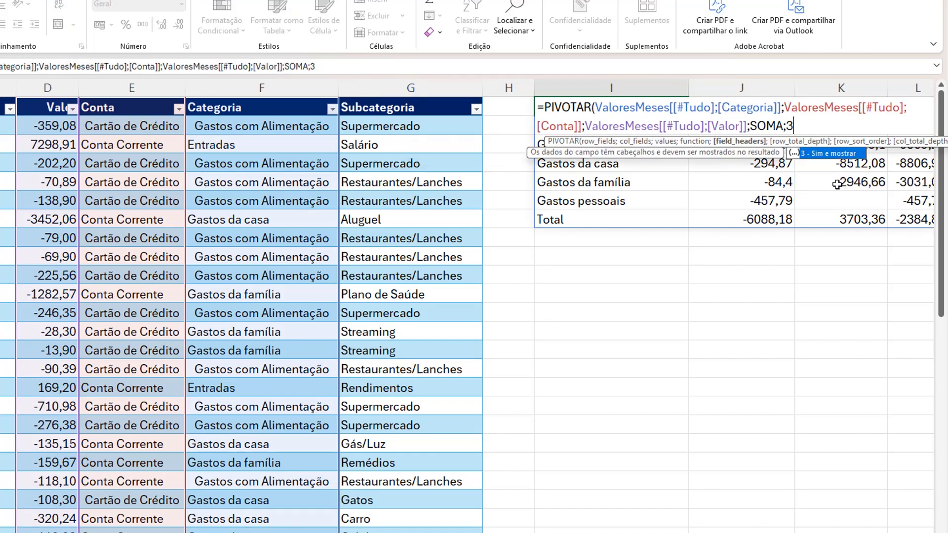
{"action": "type", "text": ")"}
{"action": "key", "text": "Return"}
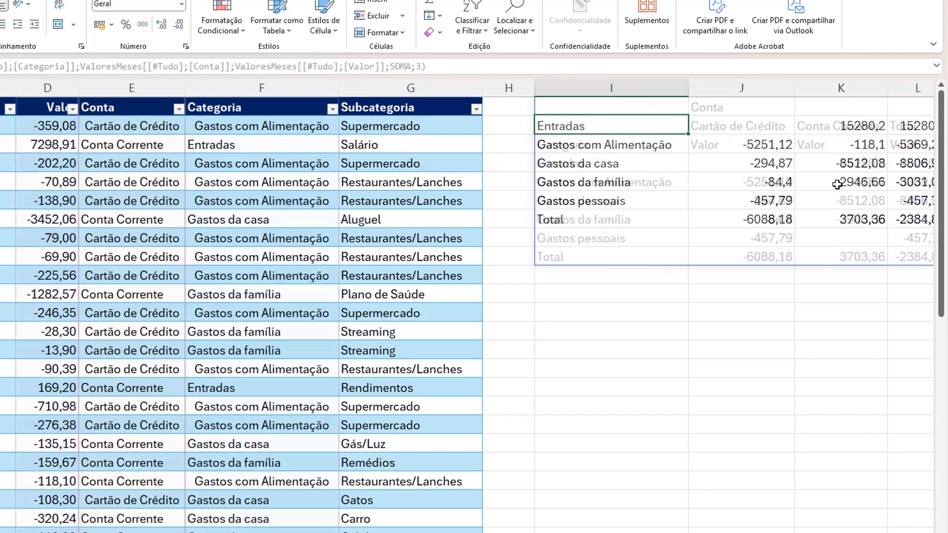
- Examine the header rows, account columns and totals of the PIVOTAR result in columns I to L
{"action": "key", "text": "Right"}
{"action": "key", "text": "Right"}
{"action": "key", "text": "Right"}
{"action": "key", "text": "Left"}
{"action": "key", "text": "Left"}
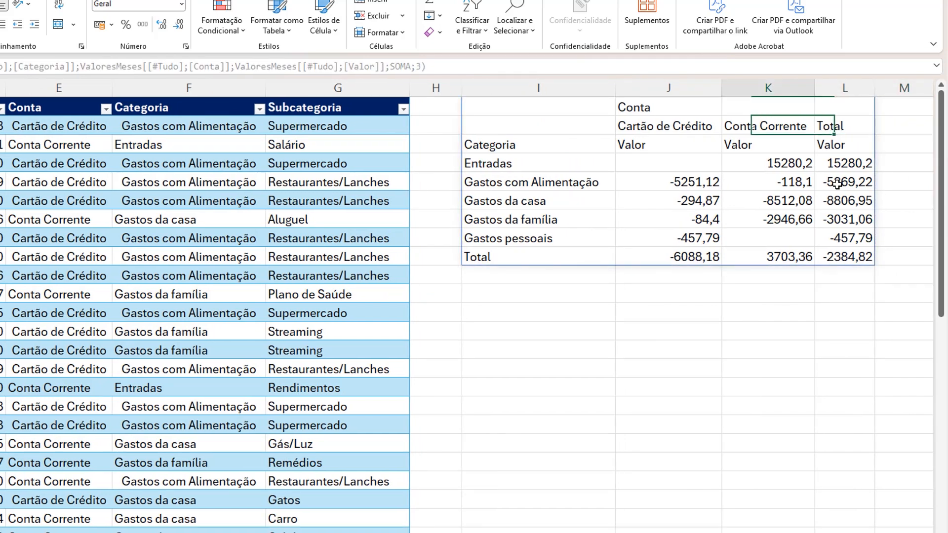
{"action": "key", "text": "Up"}
{"action": "key", "text": "Down"}
{"action": "key", "text": "Up"}
{"action": "key", "text": "ctrl+Down"}
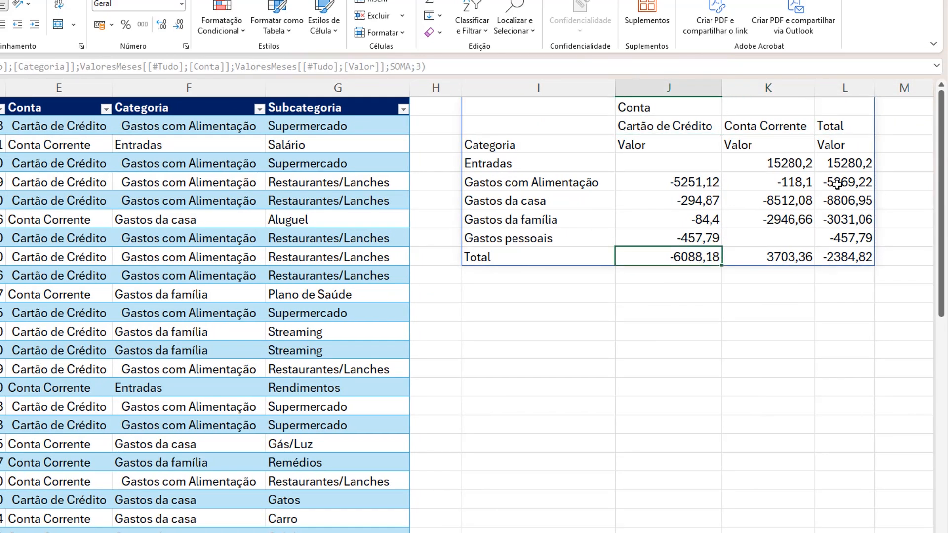
{"action": "key", "text": "Up"}
{"action": "key", "text": "Up"}
{"action": "key", "text": "Up"}
{"action": "key", "text": "Up"}
{"action": "key", "text": "Up"}
{"action": "key", "text": "Up"}
{"action": "key", "text": "Up"}
{"action": "key", "text": "Up"}
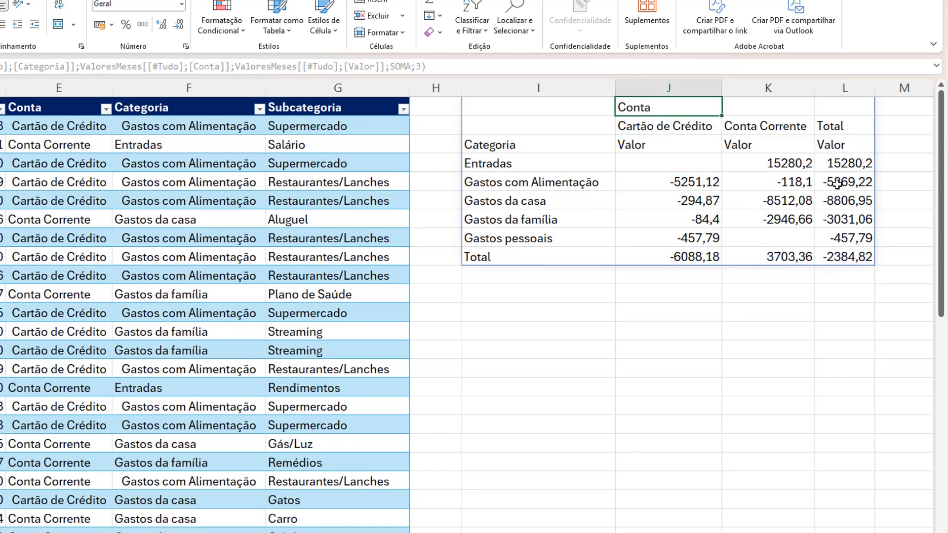
{"action": "key", "text": "Down"}
{"action": "key", "text": "Down"}
{"action": "key", "text": "Up"}
{"action": "key", "text": "Right"}
{"action": "key", "text": "Right"}
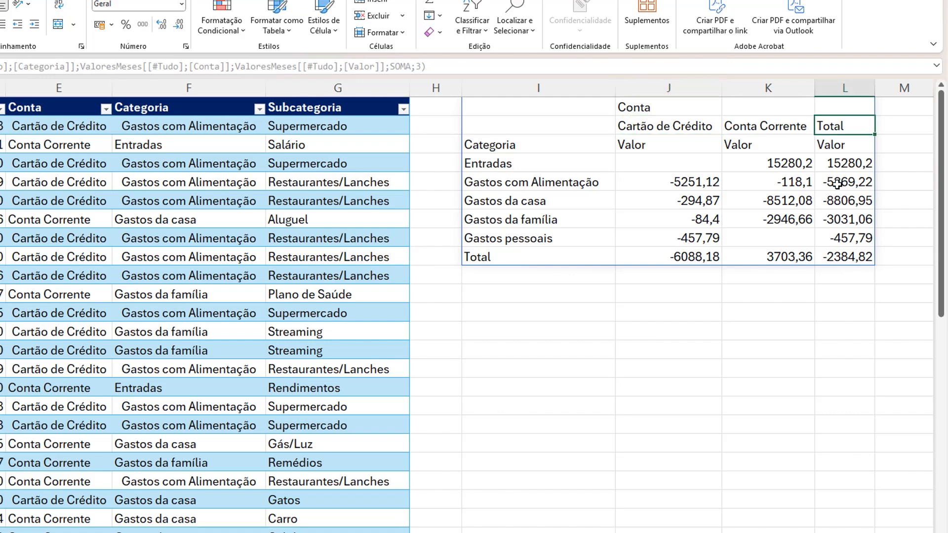
- Select the repeated Valor headers in J3:L3 and compare the layout with the pivot table on Planilha4, returning to JulhoAgosto
{"action": "key", "text": "Left"}
{"action": "key", "text": "Left"}
{"action": "key", "text": "Down"}
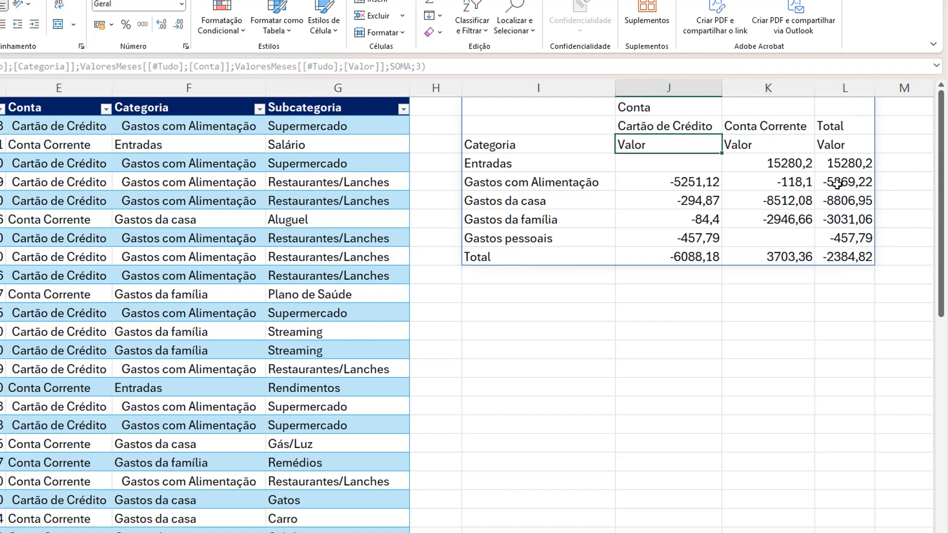
{"action": "key", "text": "shift+Right"}
{"action": "key", "text": "shift+Right"}
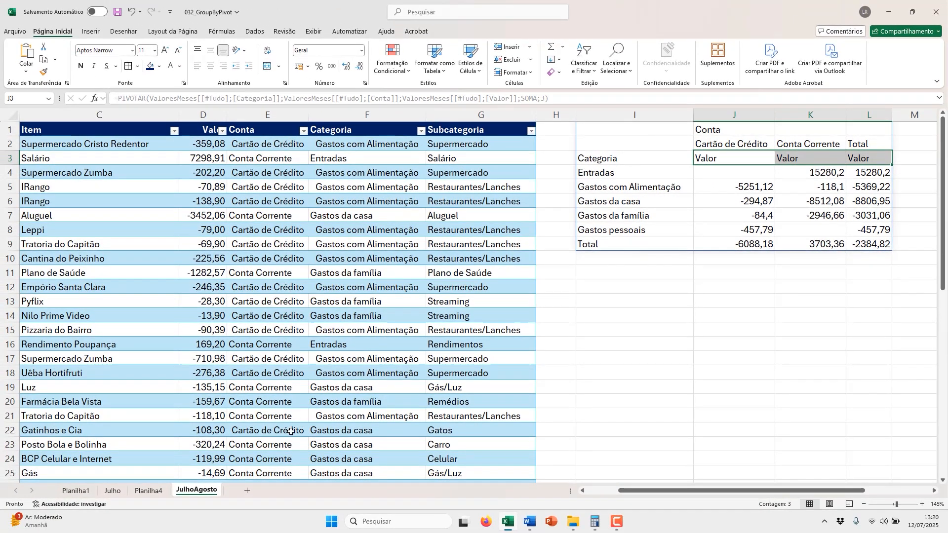
{"action": "left_click", "coordinate": [158, 496]}
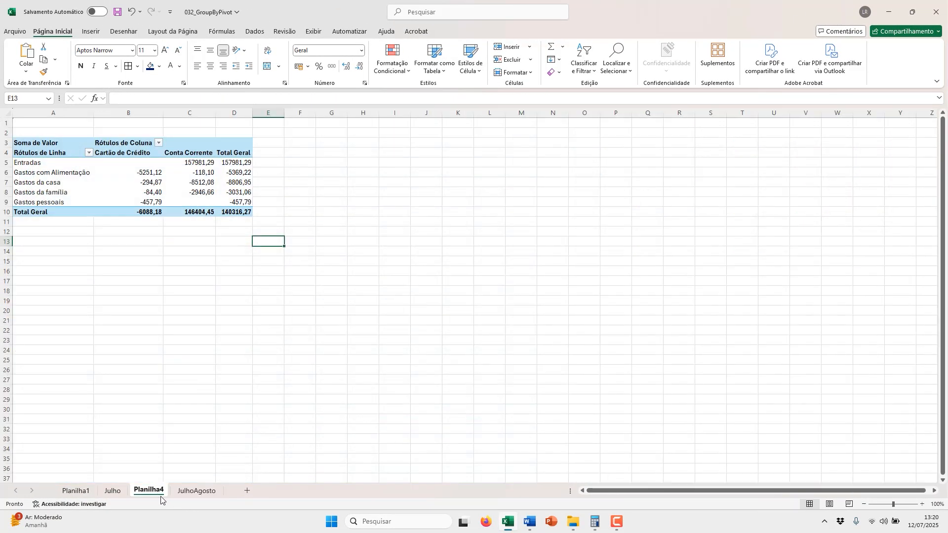
{"action": "left_click", "coordinate": [197, 491]}
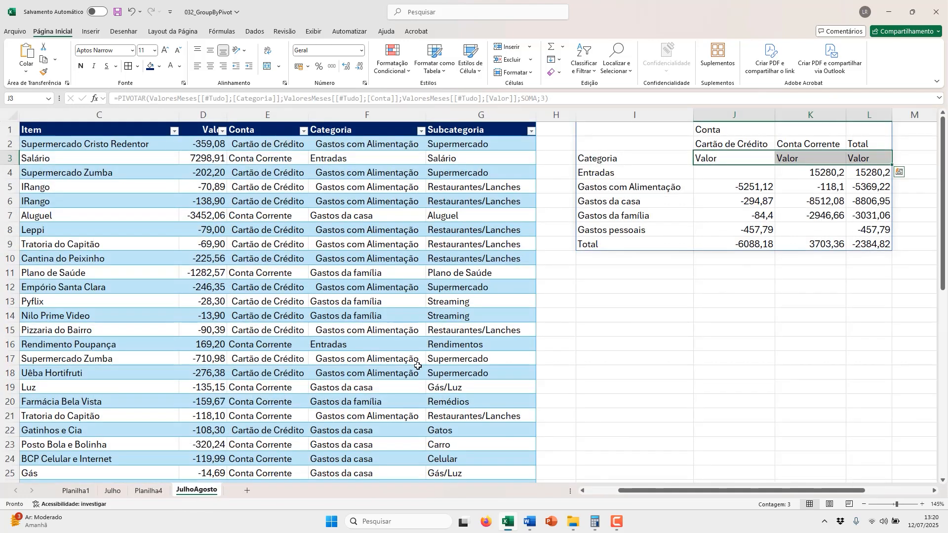
- Set the field_headers argument of the PIVOTAR formula in I1 back to 1
{"action": "left_click", "coordinate": [669, 128]}
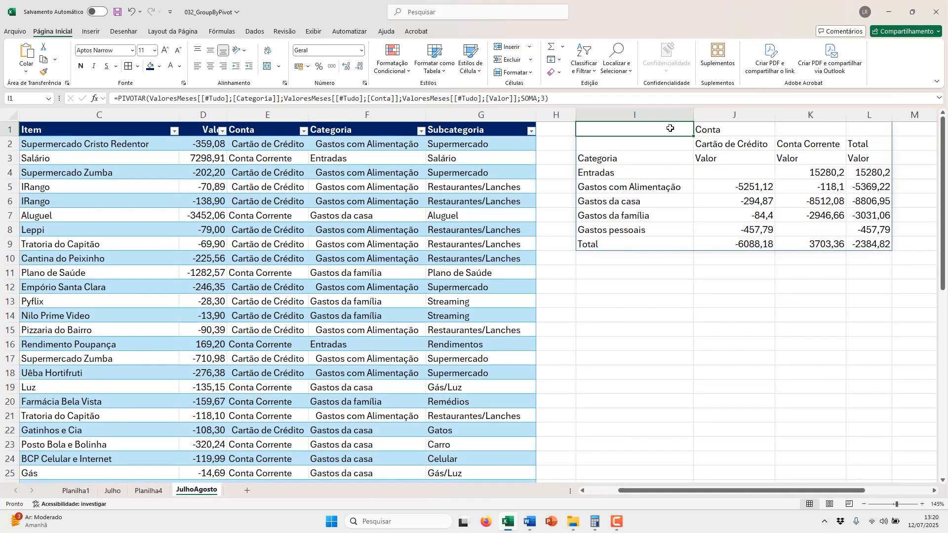
{"action": "double_click", "coordinate": [670, 128]}
{"action": "left_click", "coordinate": [746, 144]}
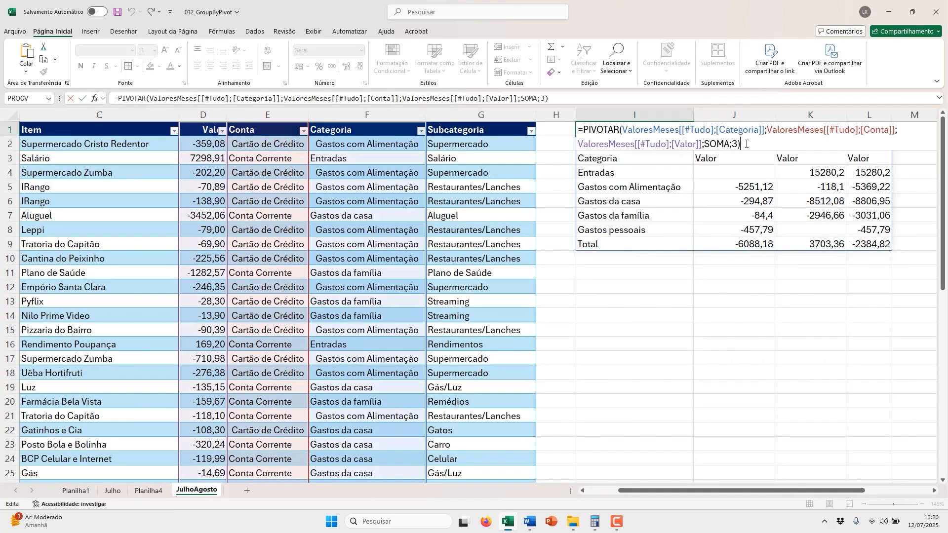
{"action": "key", "text": "BackSpace"}
{"action": "key", "text": "BackSpace"}
{"action": "type", "text": "1)"}
{"action": "key", "text": "Return"}
{"action": "left_click_drag", "start_coordinate": [667, 158], "coordinate": [667, 166]}
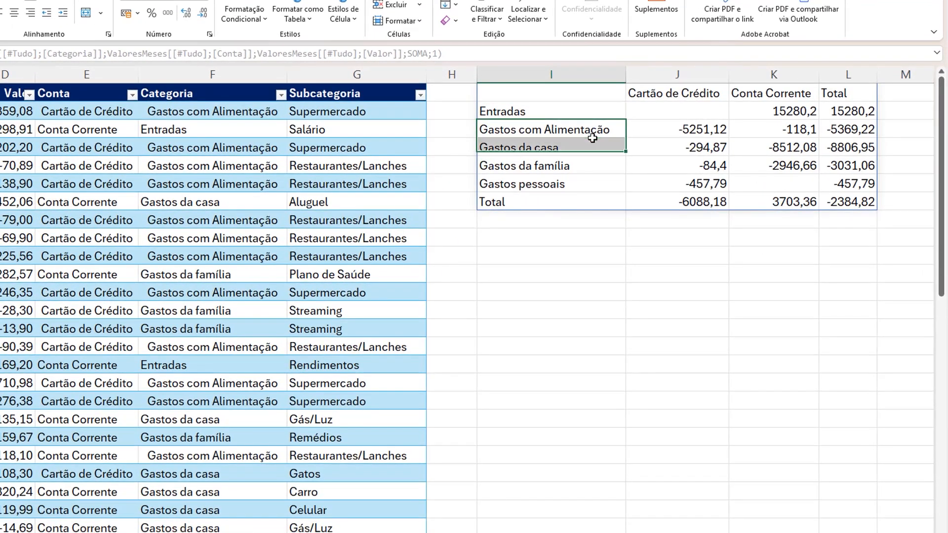
{"action": "left_click_drag", "start_coordinate": [592, 138], "coordinate": [588, 130]}
- Replace the row_fields argument of the PIVOTAR formula with the full Categoria and Subcategoria columns, and review result columns I and J
{"action": "double_click", "coordinate": [580, 93]}
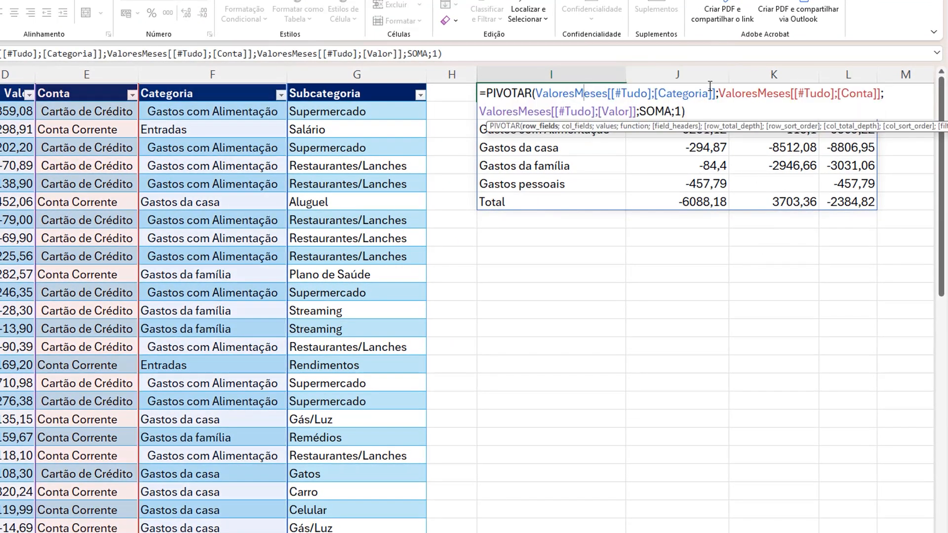
{"action": "left_click_drag", "start_coordinate": [717, 95], "coordinate": [537, 95]}
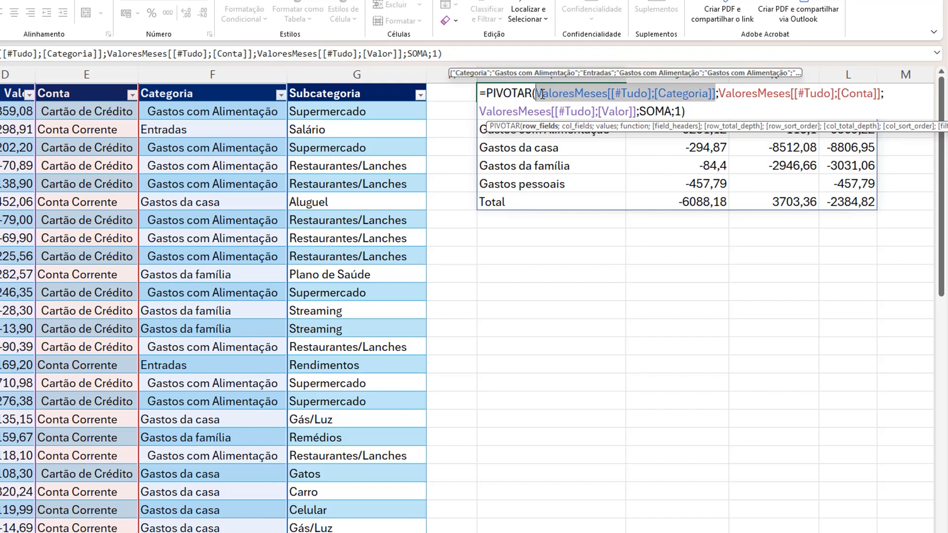
{"action": "key", "text": "BackSpace"}
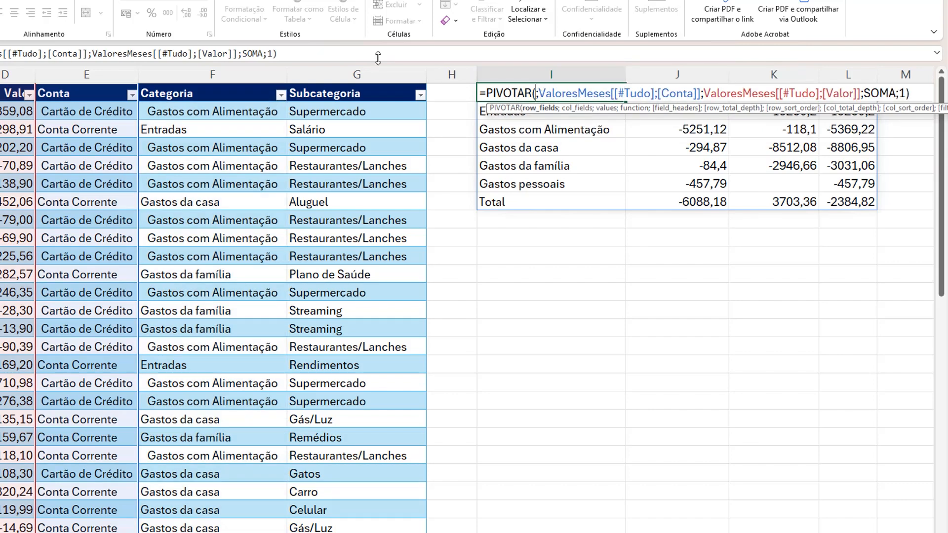
{"action": "left_click", "coordinate": [186, 93]}
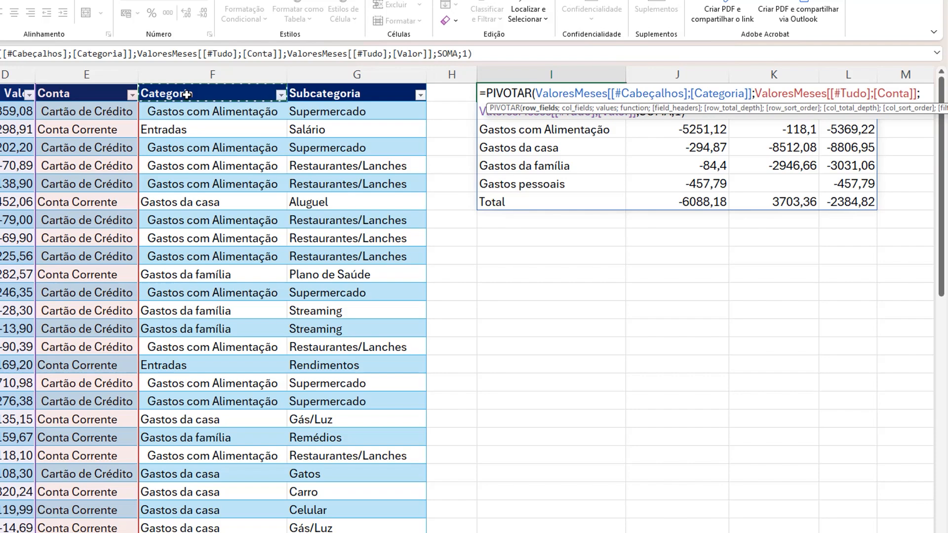
{"action": "key", "text": "shift+Right"}
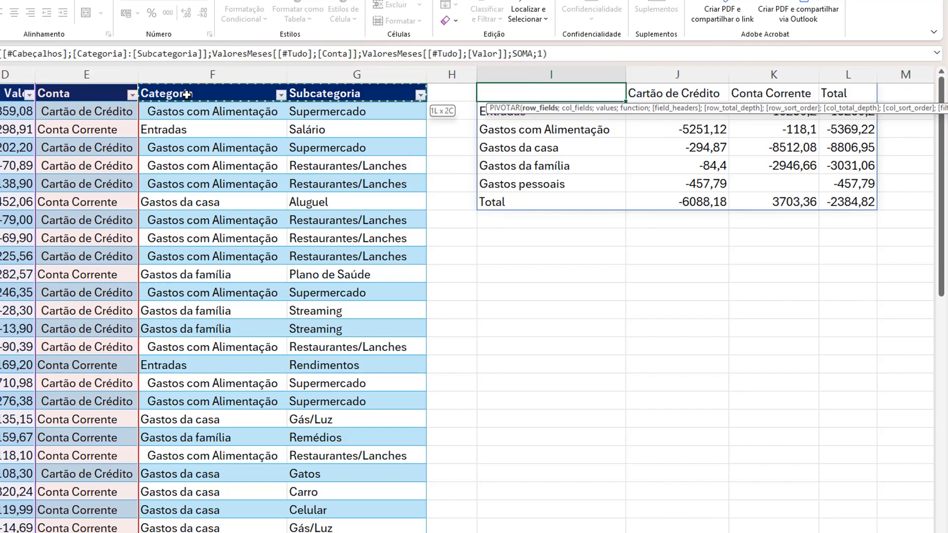
{"action": "key", "text": "ctrl+shift+Down"}
{"action": "key", "text": "Return"}
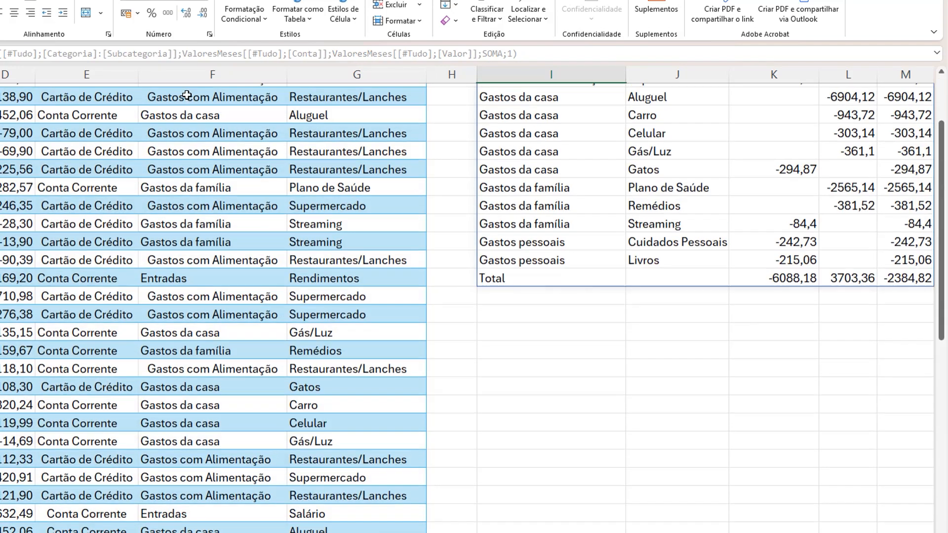
{"action": "scroll", "coordinate": [635, 166], "scroll_direction": "up", "scroll_amount": 1}
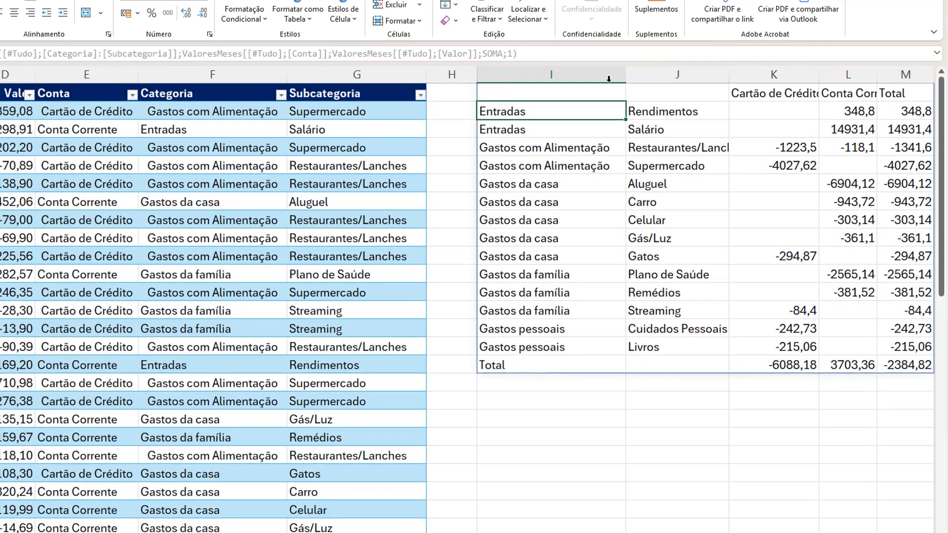
{"action": "left_click", "coordinate": [583, 77]}
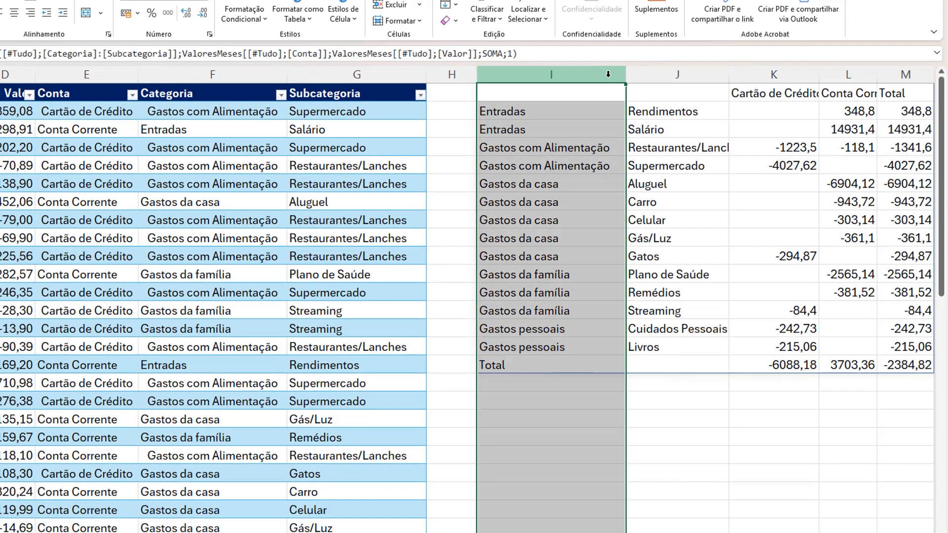
{"action": "left_click", "coordinate": [647, 75]}
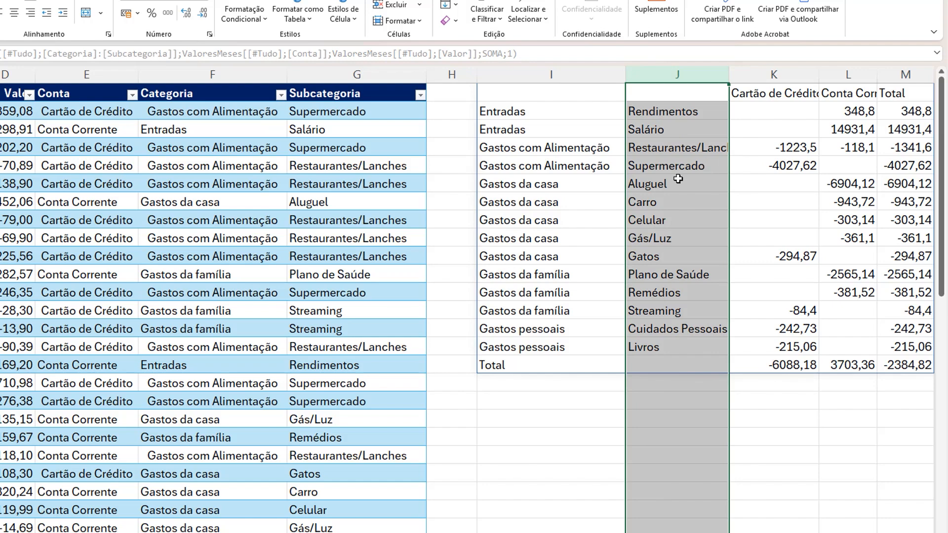
- Add 2 (Geral e subtotais) as the row_total_depth argument of the PIVOTAR formula in I1 and review the Entradas subtotal row
{"action": "double_click", "coordinate": [580, 95]}
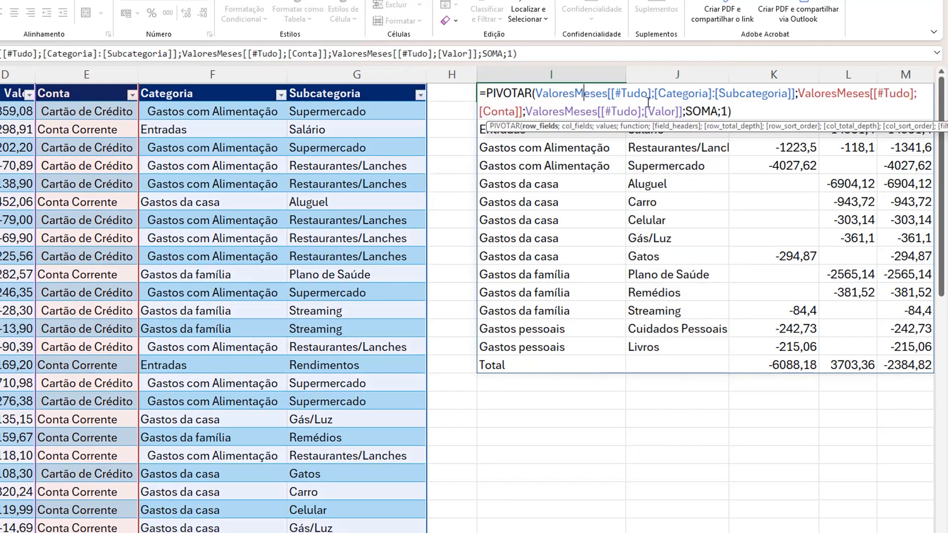
{"action": "key", "text": "BackSpace"}
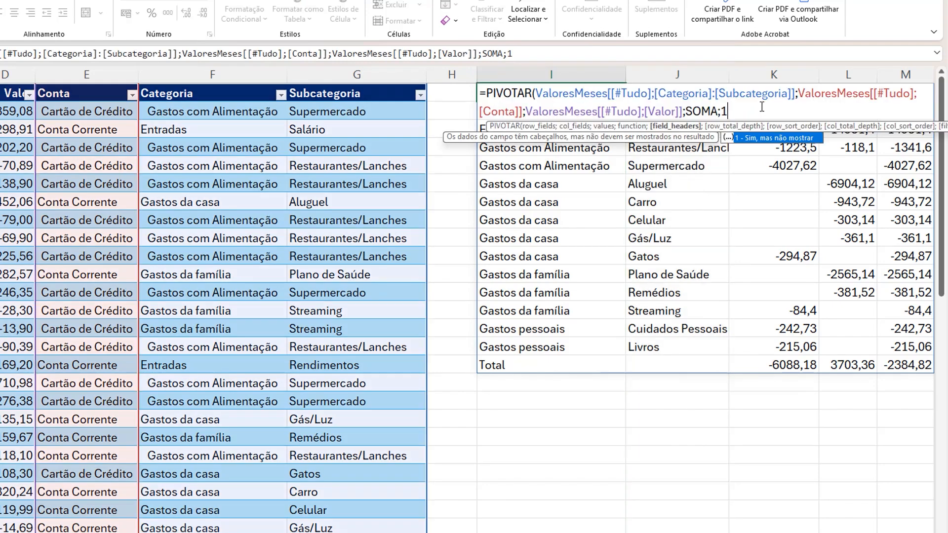
{"action": "type", "text": ";"}
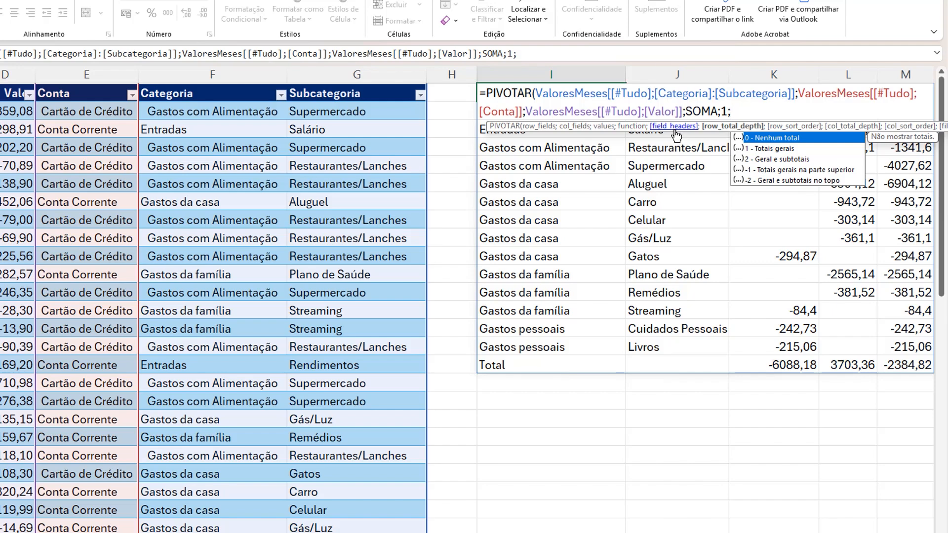
{"action": "double_click", "coordinate": [772, 159]}
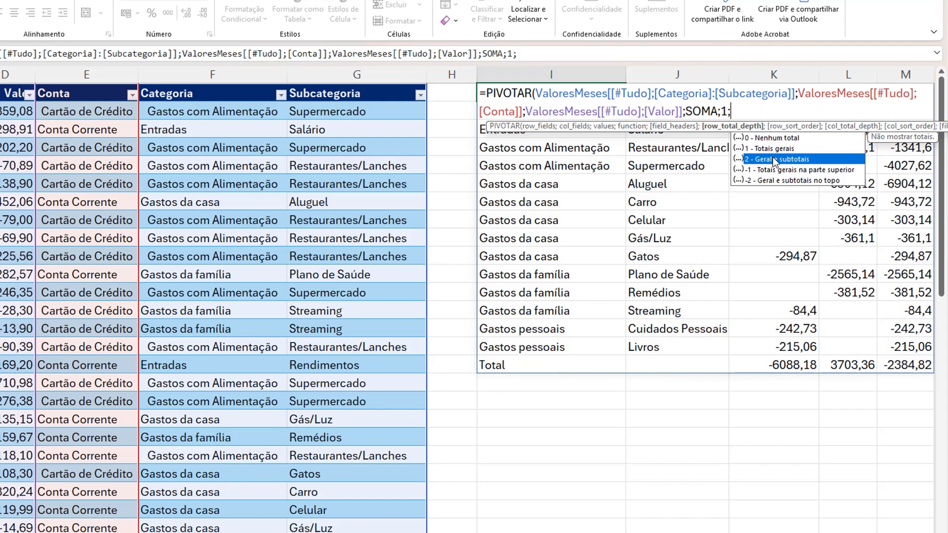
{"action": "key", "text": "Return"}
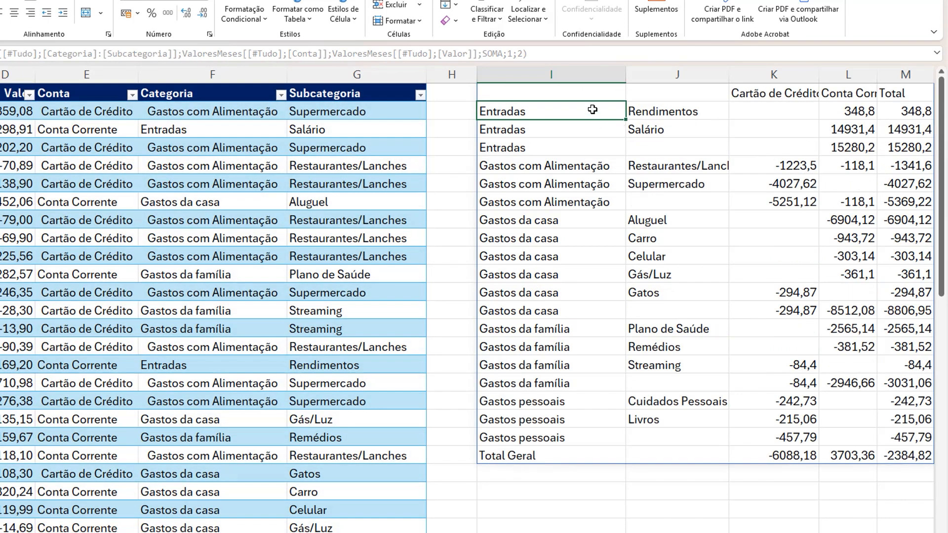
{"action": "left_click_drag", "start_coordinate": [594, 106], "coordinate": [673, 101]}
{"action": "left_click_drag", "start_coordinate": [597, 124], "coordinate": [853, 149]}
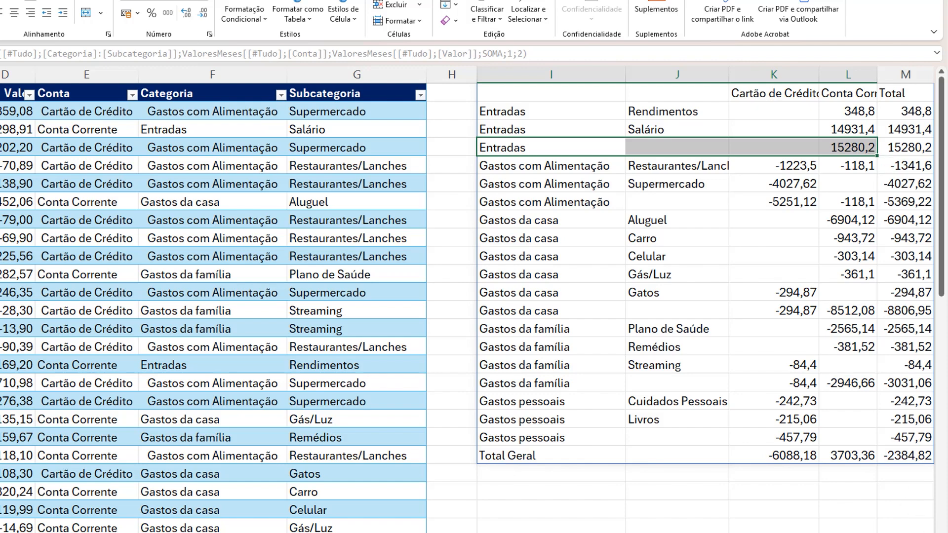
{"action": "scroll", "coordinate": [474, 296], "scroll_direction": "right", "scroll_amount": 5}
{"action": "left_click", "coordinate": [515, 184]}
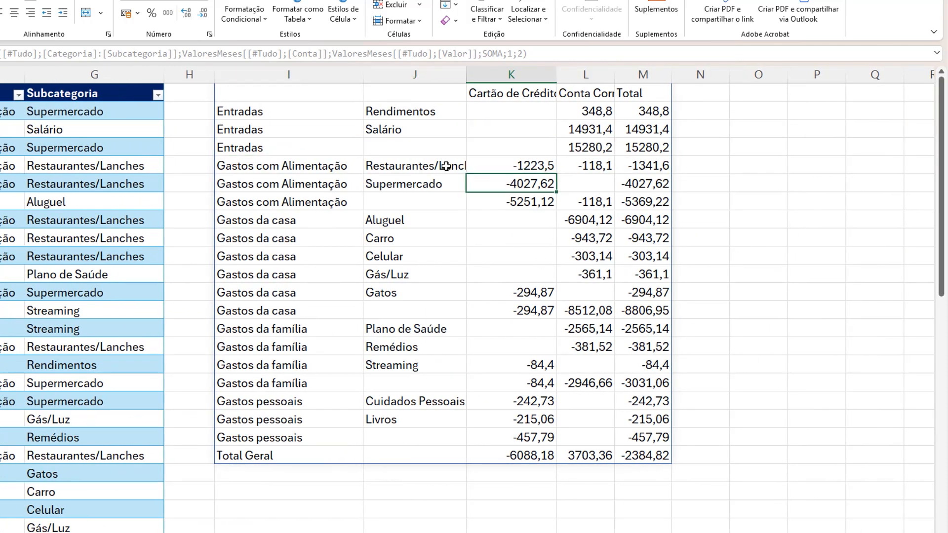
{"action": "left_click_drag", "start_coordinate": [330, 148], "coordinate": [641, 147]}
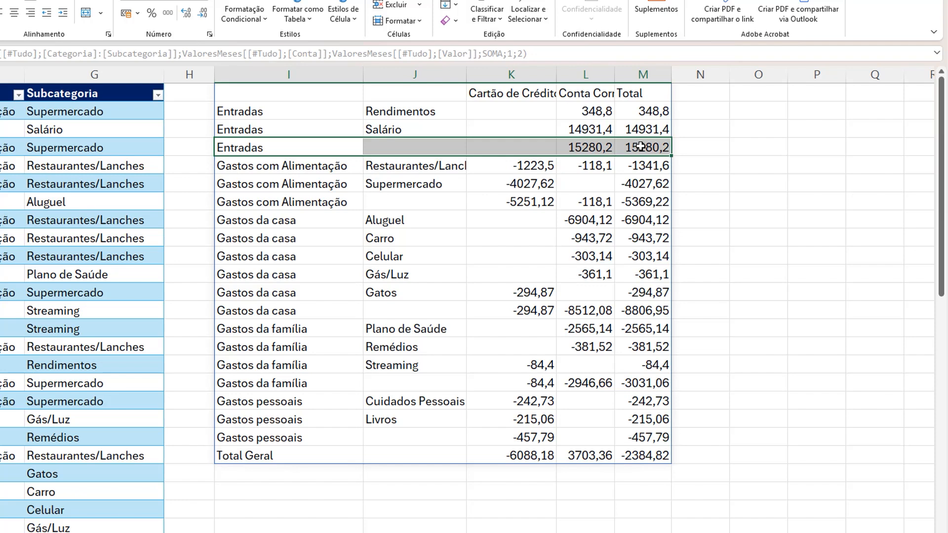
- Start a new conditional formatting rule for cell I2 that uses a formula to determine which cells to format
{"action": "left_click", "coordinate": [290, 112]}
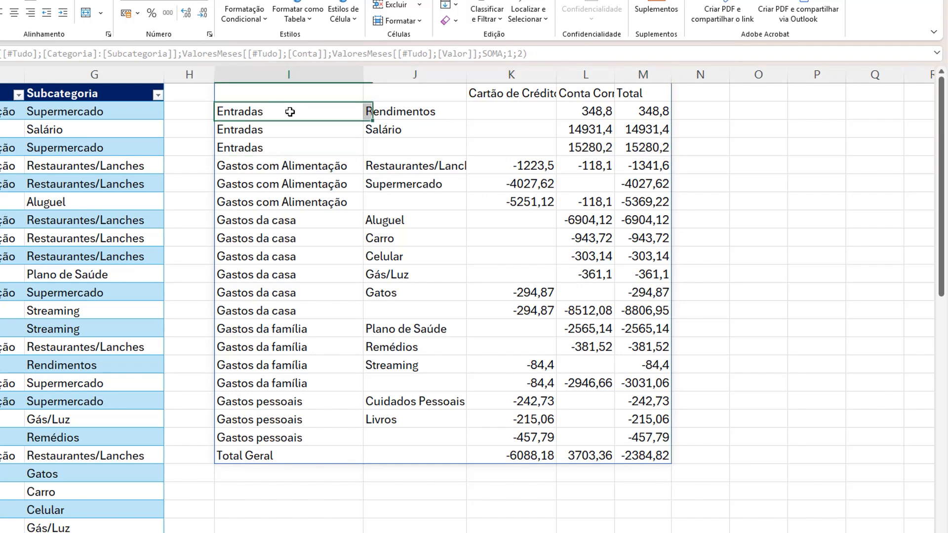
{"action": "left_click", "coordinate": [244, 14]}
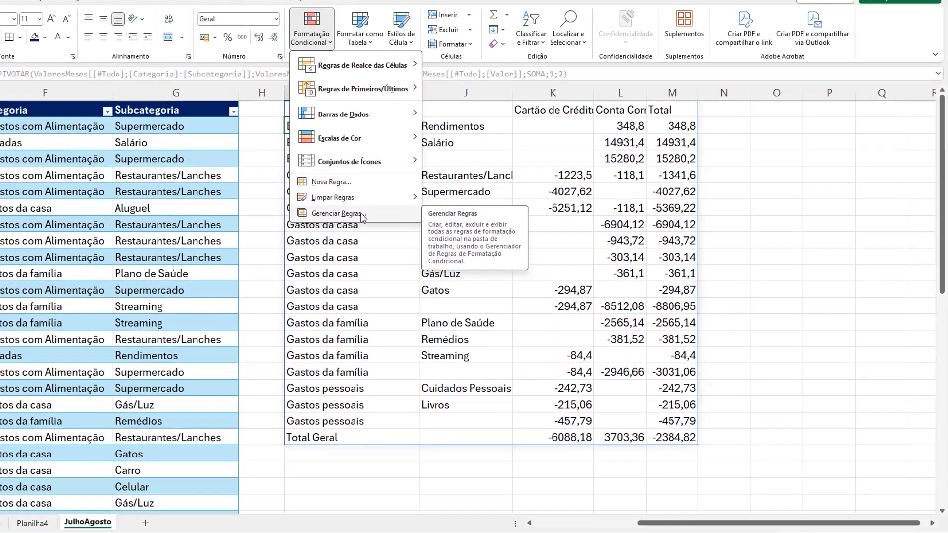
{"action": "left_click", "coordinate": [299, 209]}
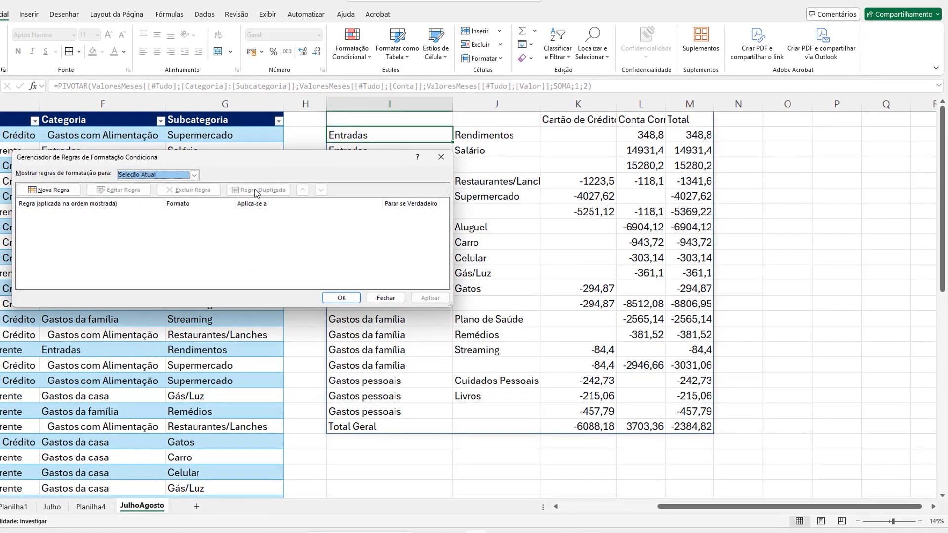
{"action": "left_click", "coordinate": [52, 189]}
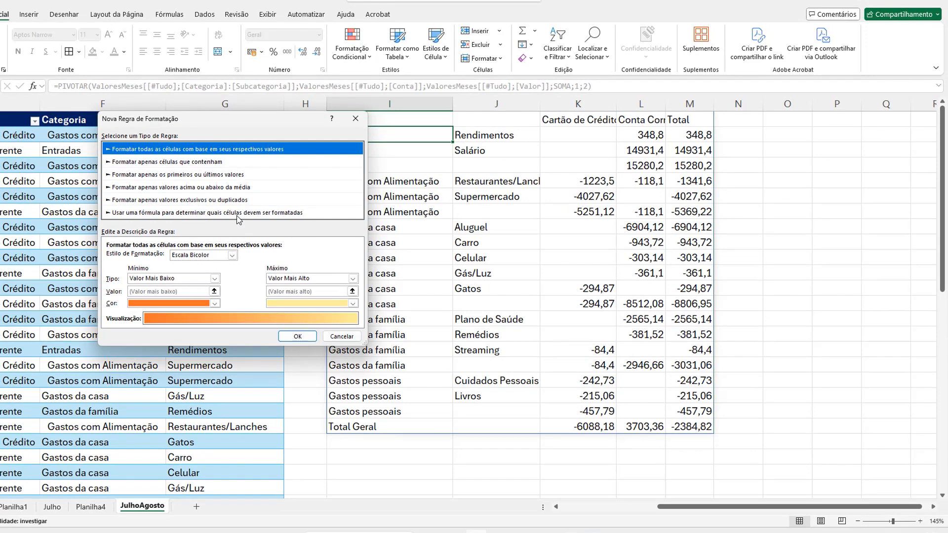
{"action": "left_click", "coordinate": [239, 213]}
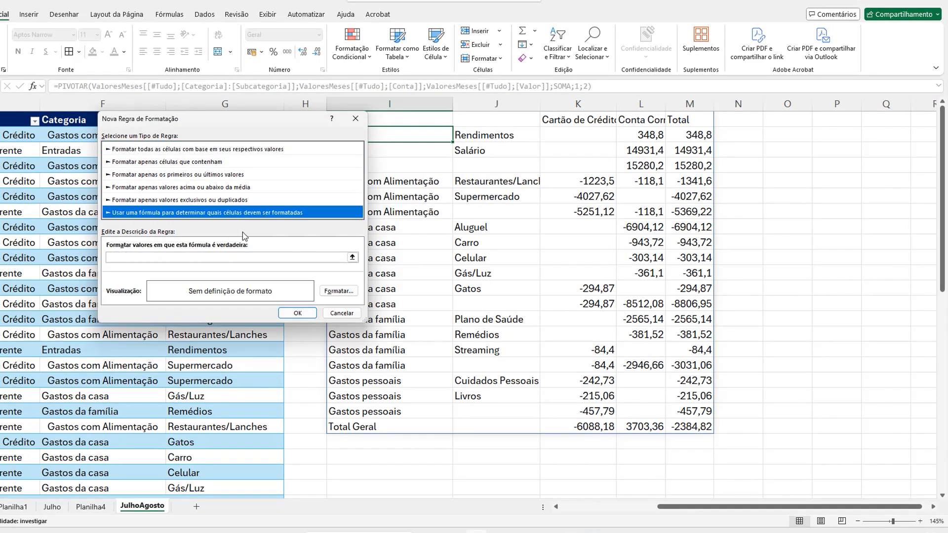
- Enter =E($I2<>"";$J2="") as the rule's formula, with only the column references absolute
{"action": "left_click_drag", "start_coordinate": [289, 120], "coordinate": [231, 102]}
{"action": "left_click", "coordinate": [219, 238]}
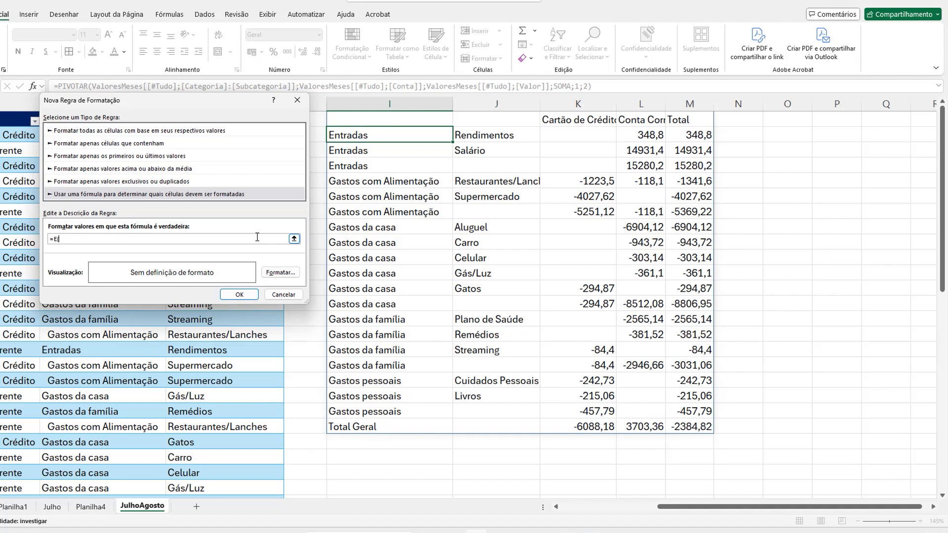
{"action": "type", "text": "("}
{"action": "left_click", "coordinate": [387, 134]}
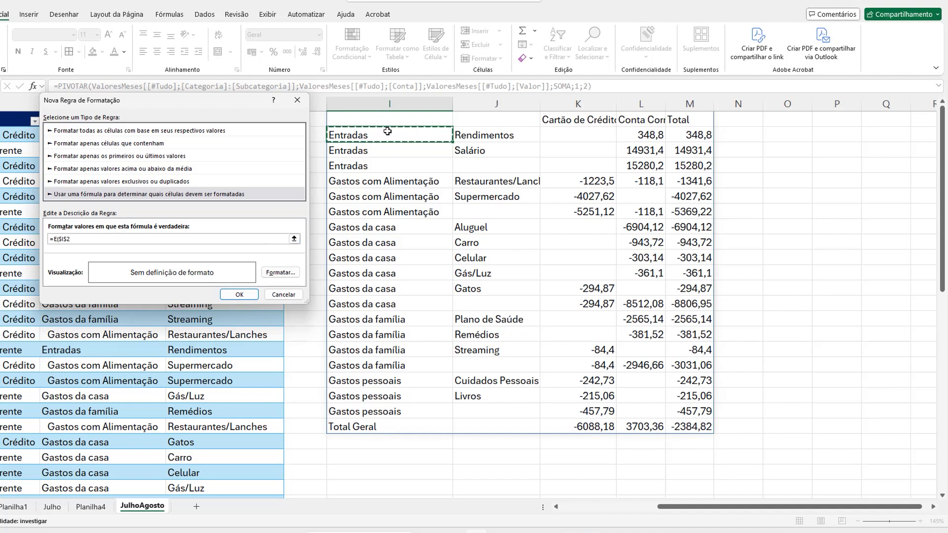
{"action": "type", "text": "="}
{"action": "left_click", "coordinate": [514, 134]}
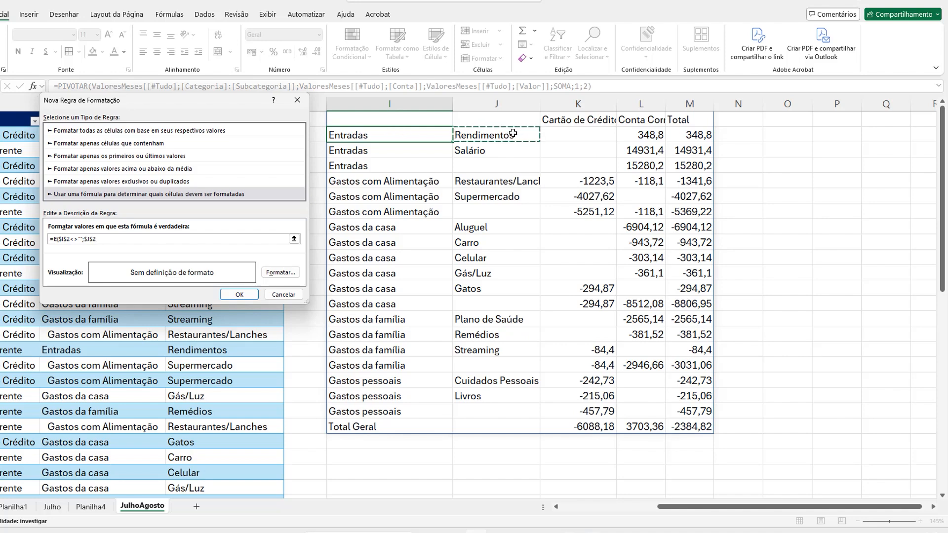
{"action": "type", "text": "="}
{"action": "key", "text": "BackSpace"}
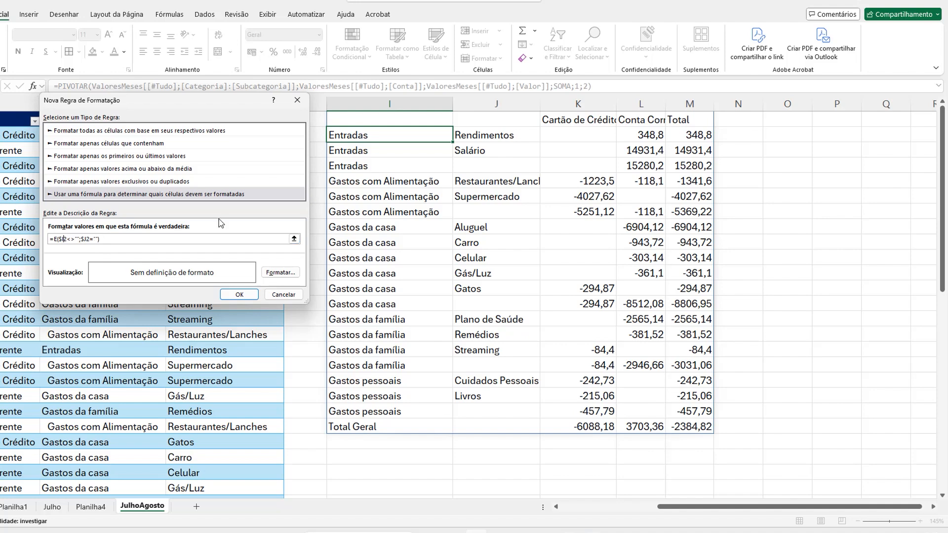
- Give the rule a light blue fill and apply it to cell I2
{"action": "left_click", "coordinate": [286, 274]}
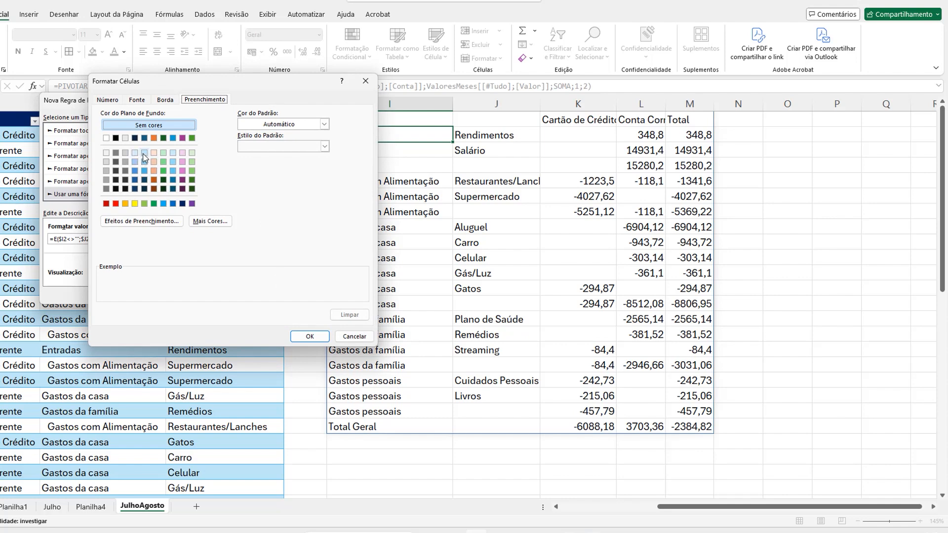
{"action": "left_click", "coordinate": [173, 152]}
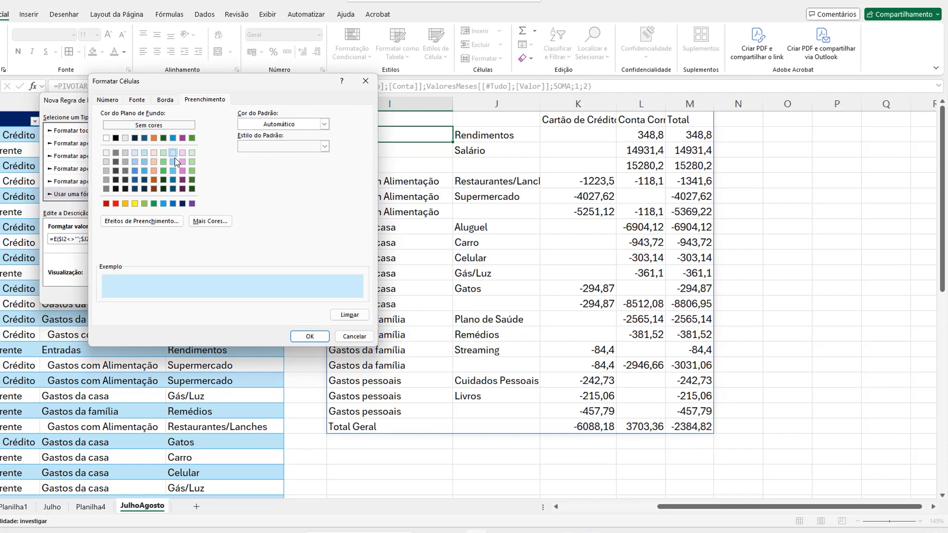
{"action": "left_click", "coordinate": [304, 341]}
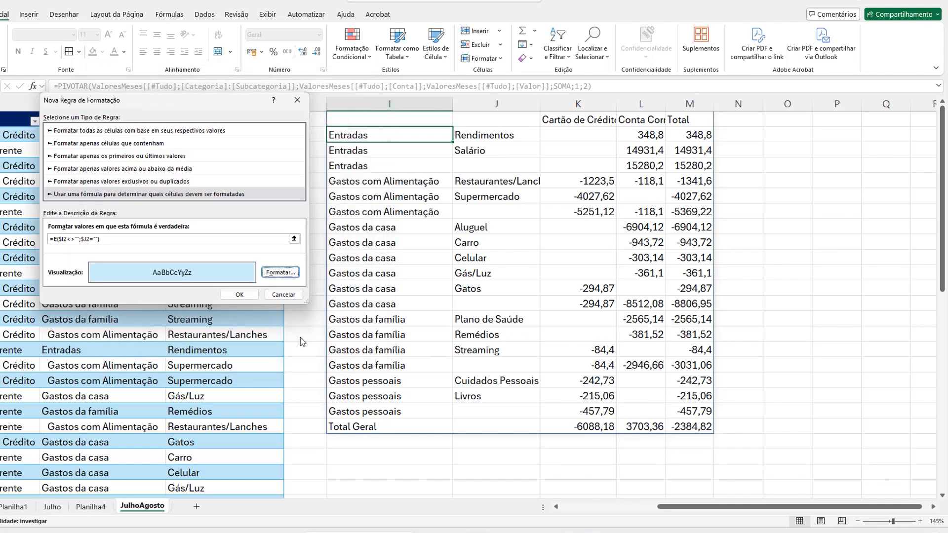
{"action": "left_click", "coordinate": [244, 295]}
{"action": "left_click", "coordinate": [345, 299]}
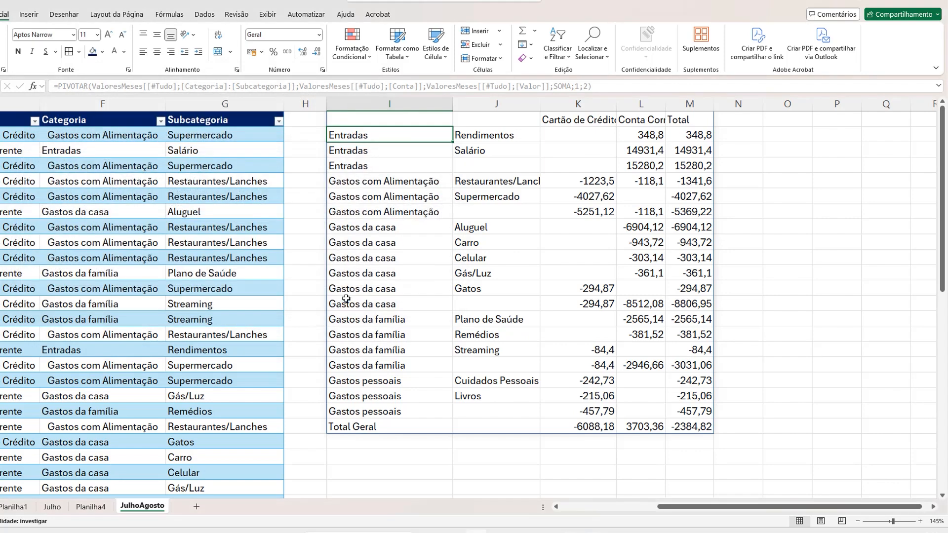
- Copy the formatting of cell I2 onto the PIVOTAR result range I2:M21 and check the subtotal rows
{"action": "left_click", "coordinate": [499, 132]}
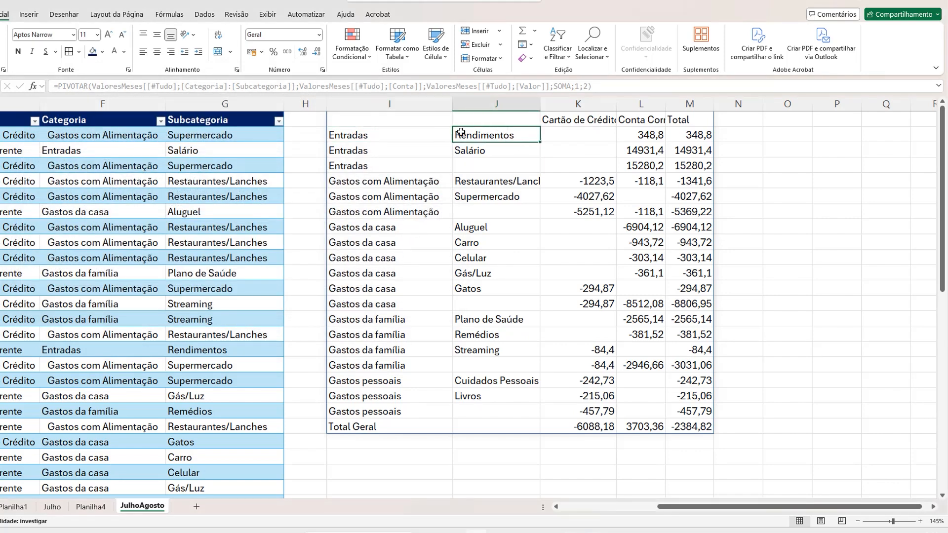
{"action": "left_click", "coordinate": [430, 133]}
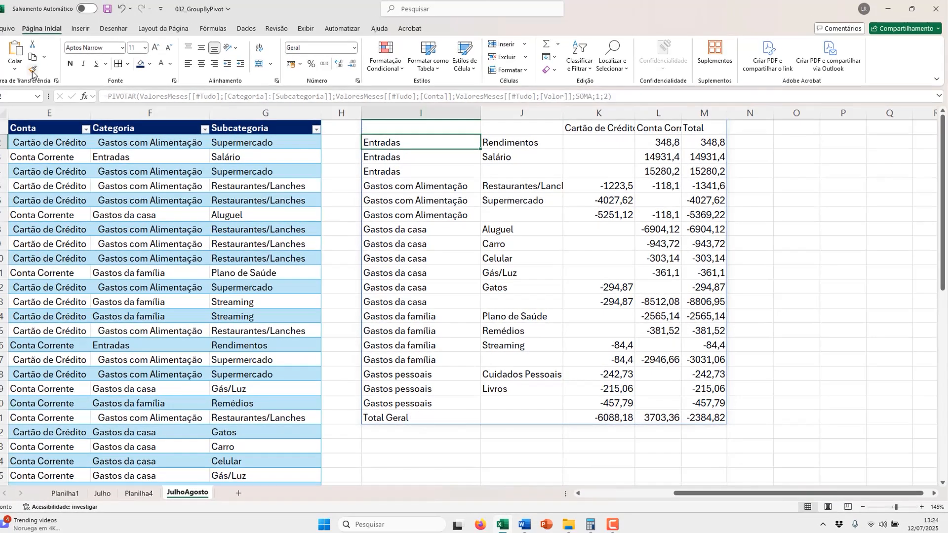
{"action": "left_click", "coordinate": [0, 58]}
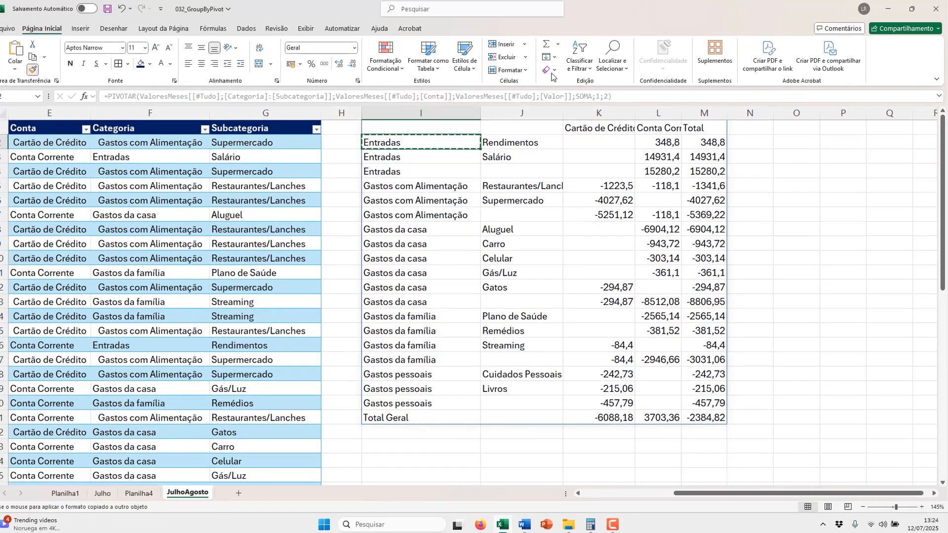
{"action": "mouse_move", "coordinate": [430, 141]}
{"action": "left_mouse_down"}
{"action": "mouse_move", "coordinate": [434, 162]}
{"action": "mouse_move", "coordinate": [693, 414]}
{"action": "left_mouse_up"}
{"action": "left_click", "coordinate": [797, 245]}
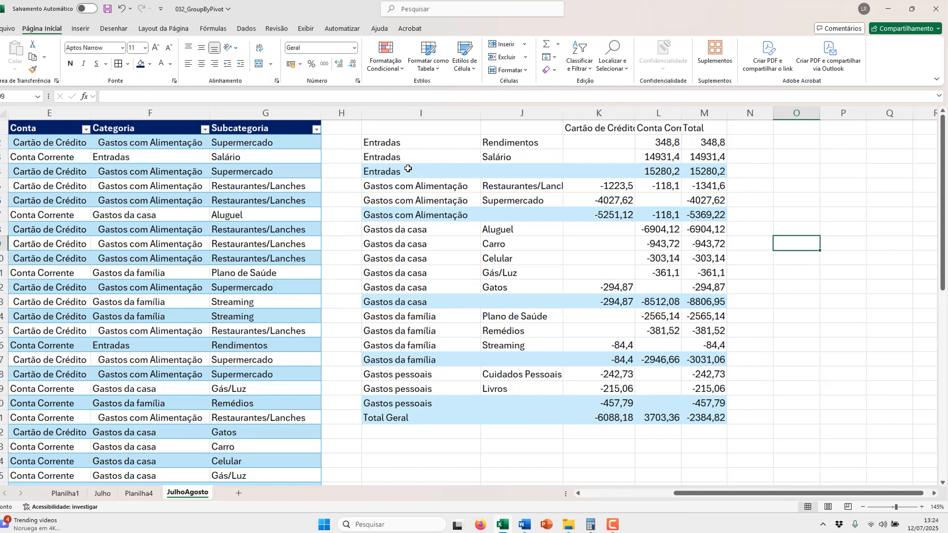
{"action": "left_click_drag", "start_coordinate": [448, 169], "coordinate": [457, 162]}
{"action": "left_click", "coordinate": [454, 187]}
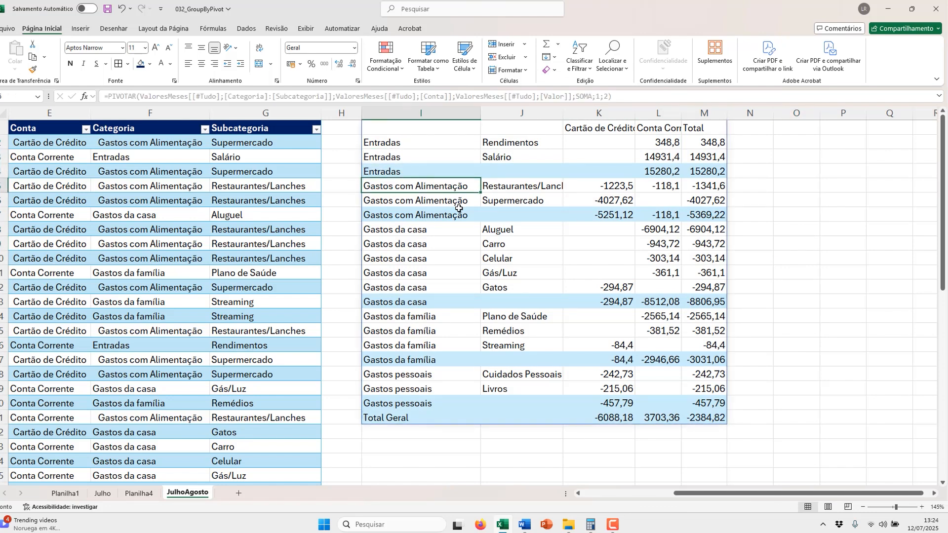
- Add the condition $I2<>"Total Geral" to the subtotal rule's formula to exclude the grand total row, and apply the rule
{"action": "left_click", "coordinate": [419, 419]}
{"action": "left_click_drag", "start_coordinate": [496, 412], "coordinate": [540, 412]}
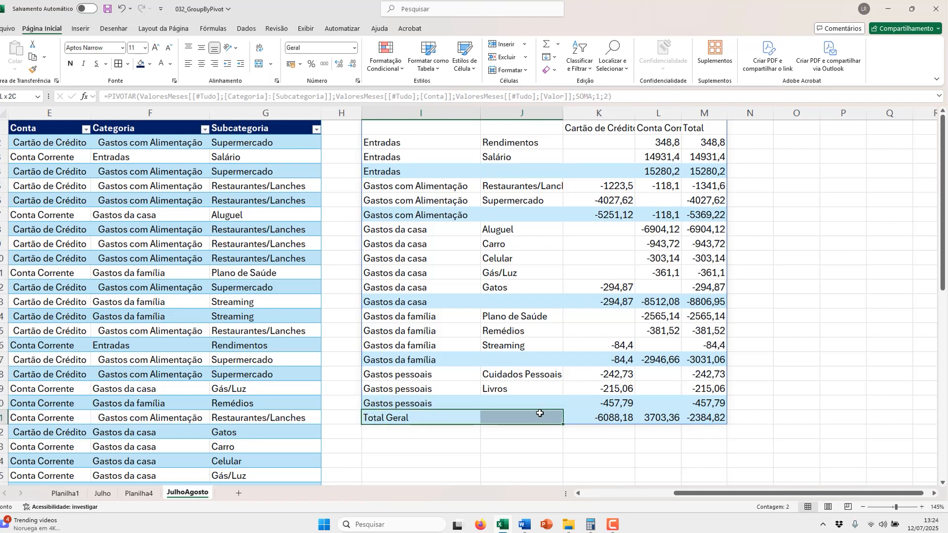
{"action": "left_click", "coordinate": [385, 55]}
{"action": "left_click", "coordinate": [417, 219]}
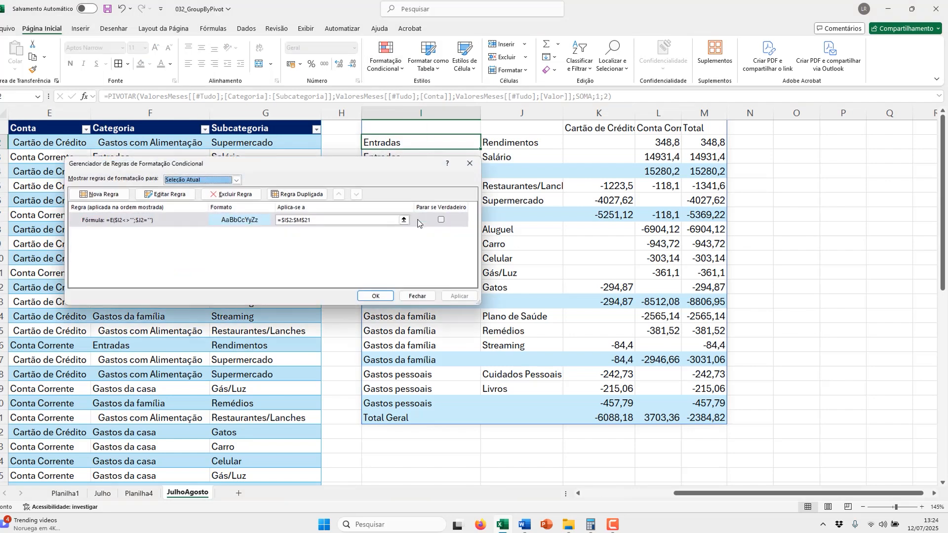
{"action": "left_click", "coordinate": [169, 222]}
{"action": "double_click", "coordinate": [169, 222]}
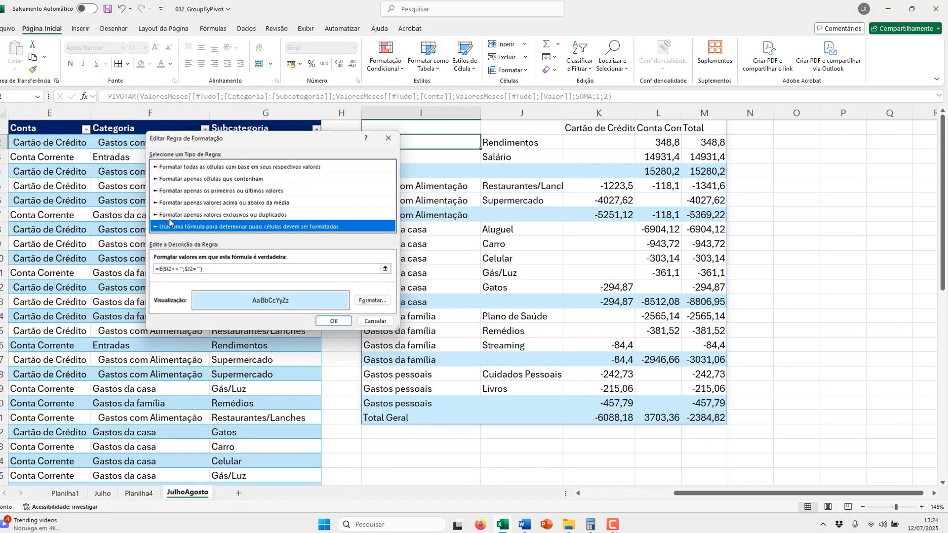
{"action": "left_click", "coordinate": [264, 270]}
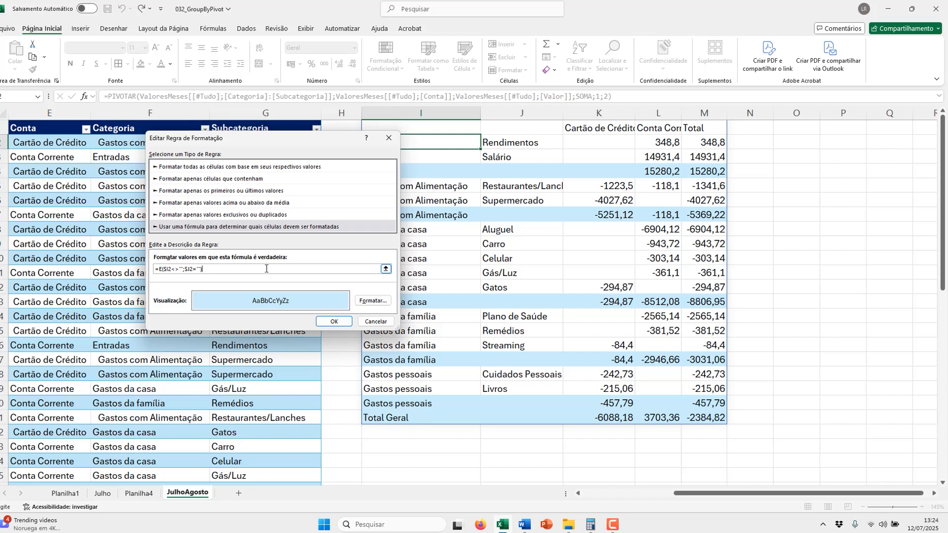
{"action": "key", "text": "BackSpace"}
{"action": "type", "text": ";$I2<>\"Total Geral"}
{"action": "key", "text": "Return"}
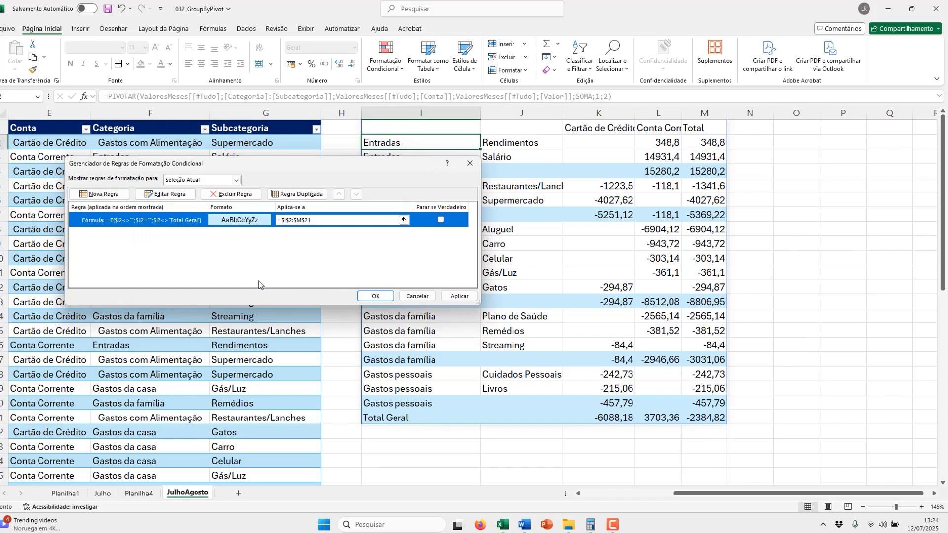
{"action": "left_click", "coordinate": [375, 297]}
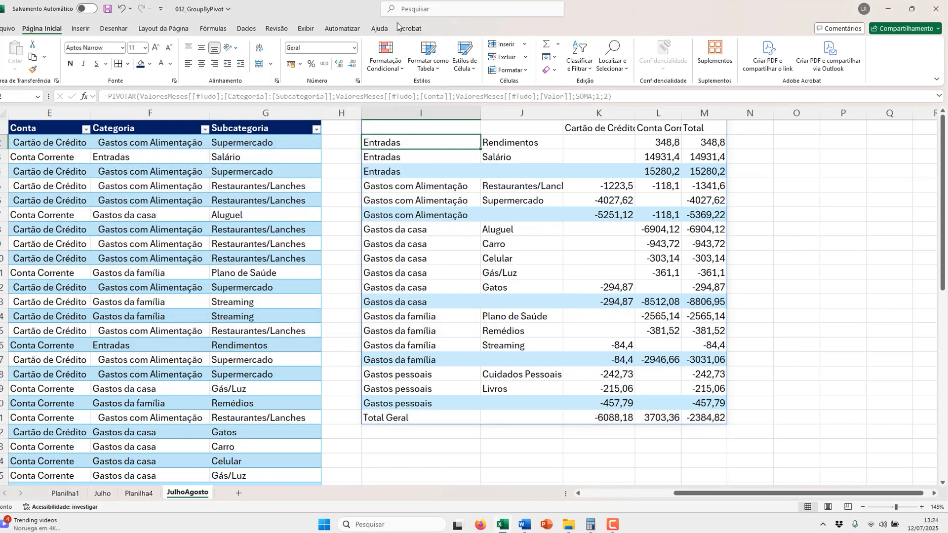
- Duplicate the subtotal formatting rule in the conditional formatting rules manager
{"action": "left_click", "coordinate": [386, 52]}
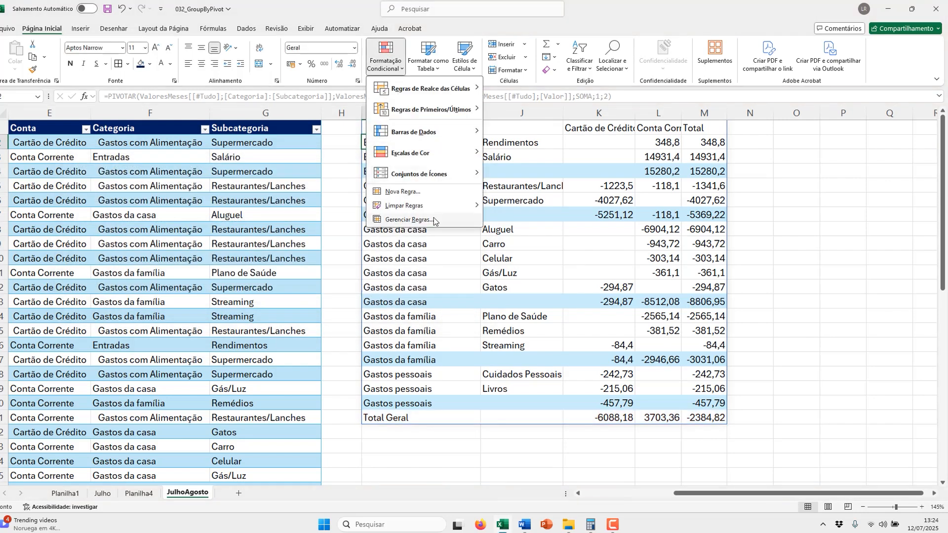
{"action": "left_click", "coordinate": [408, 219]}
{"action": "left_click", "coordinate": [175, 221]}
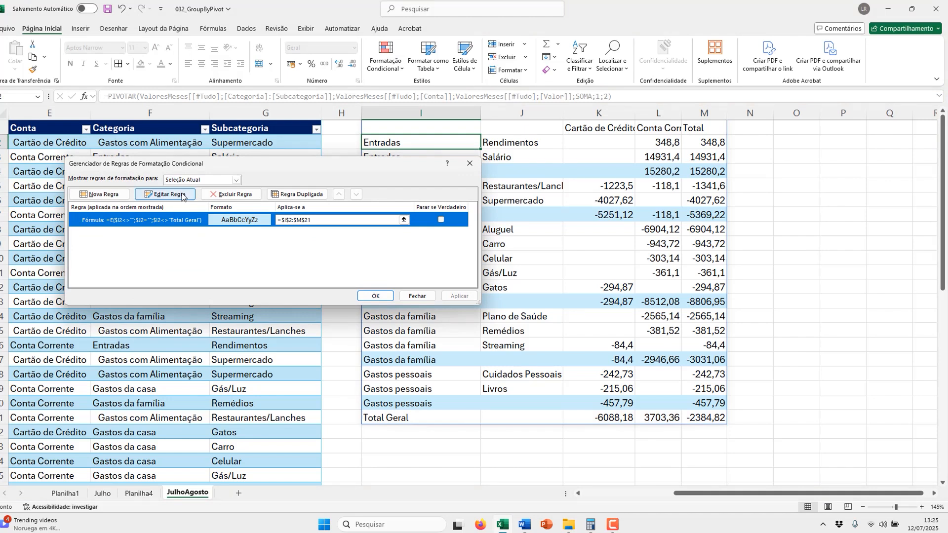
{"action": "left_click", "coordinate": [297, 194]}
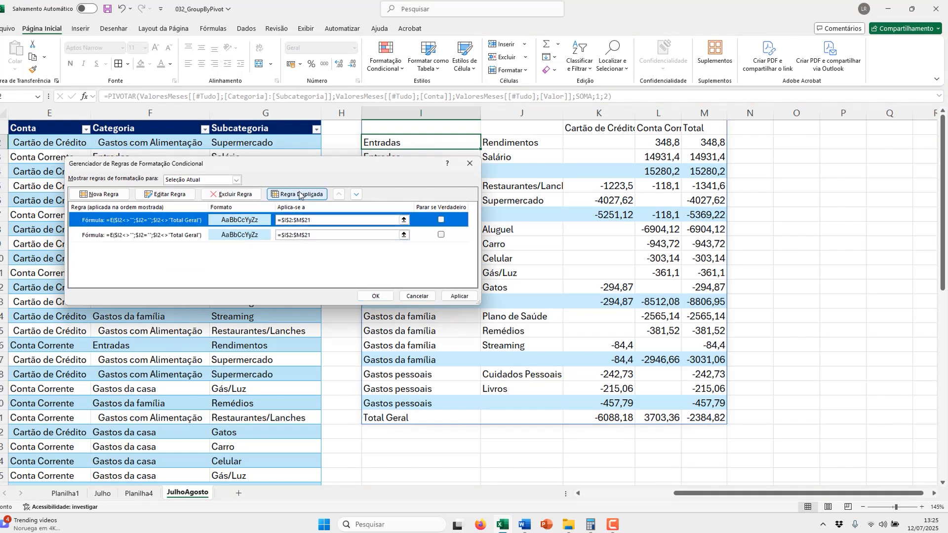
- Edit the duplicated rule's formula so its last condition is $I2="Total Geral", targeting the grand total row
{"action": "double_click", "coordinate": [198, 220]}
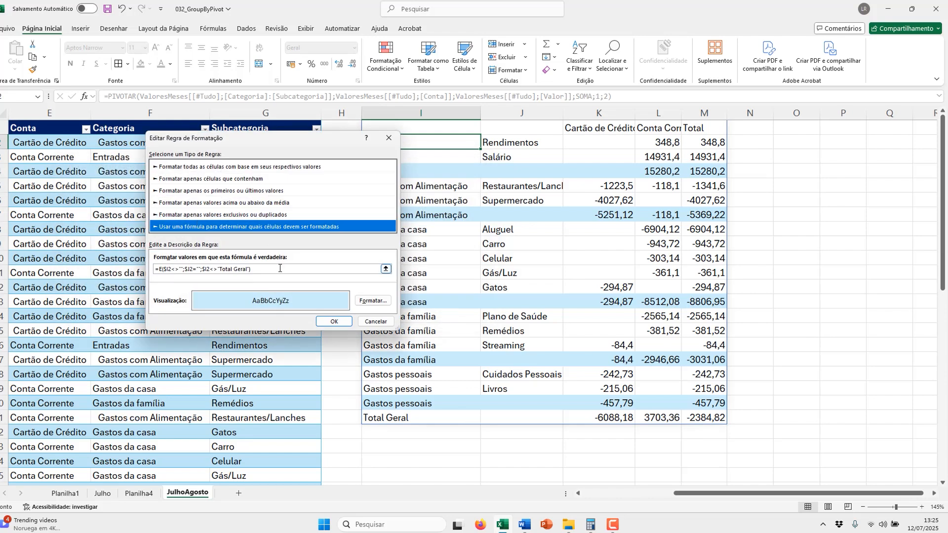
{"action": "left_click", "coordinate": [274, 267]}
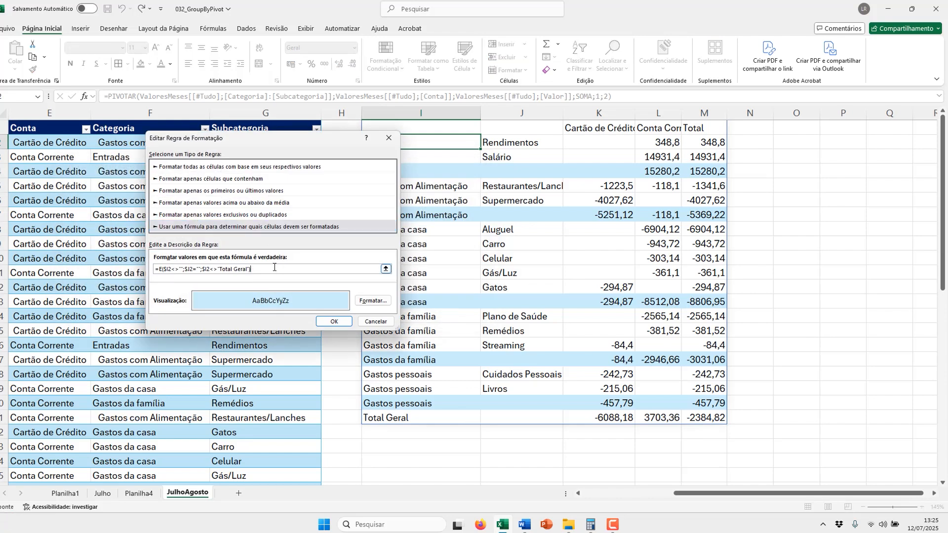
{"action": "left_click", "coordinate": [219, 269]}
{"action": "key", "text": "BackSpace"}
{"action": "key", "text": "BackSpace"}
{"action": "type", "text": "<>"}
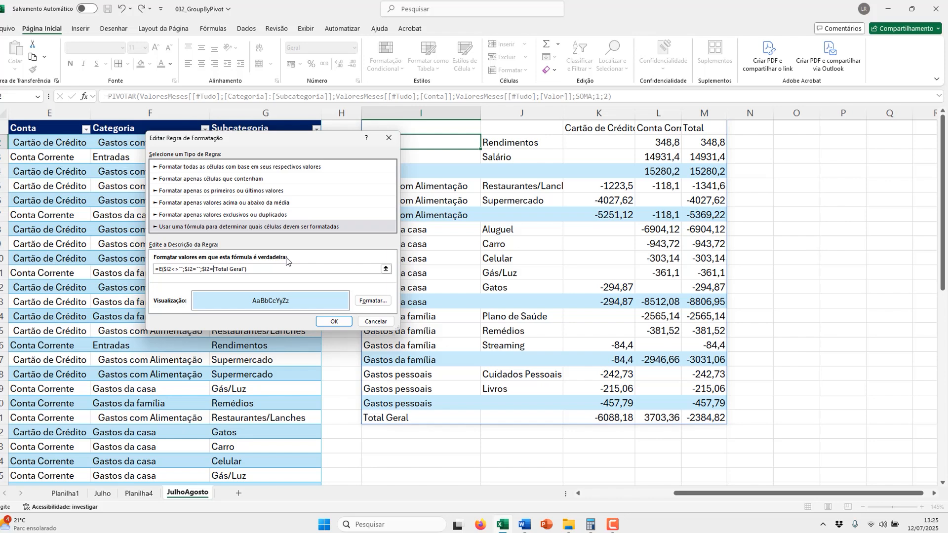
- Give the grand total rule a light green fill and apply the conditional formatting rules
{"action": "left_click", "coordinate": [373, 301]}
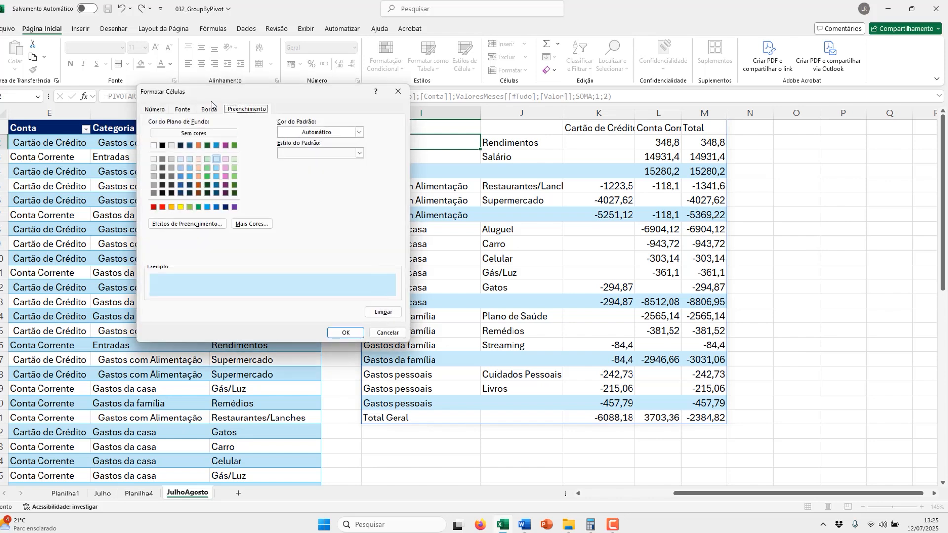
{"action": "left_click", "coordinate": [206, 159]}
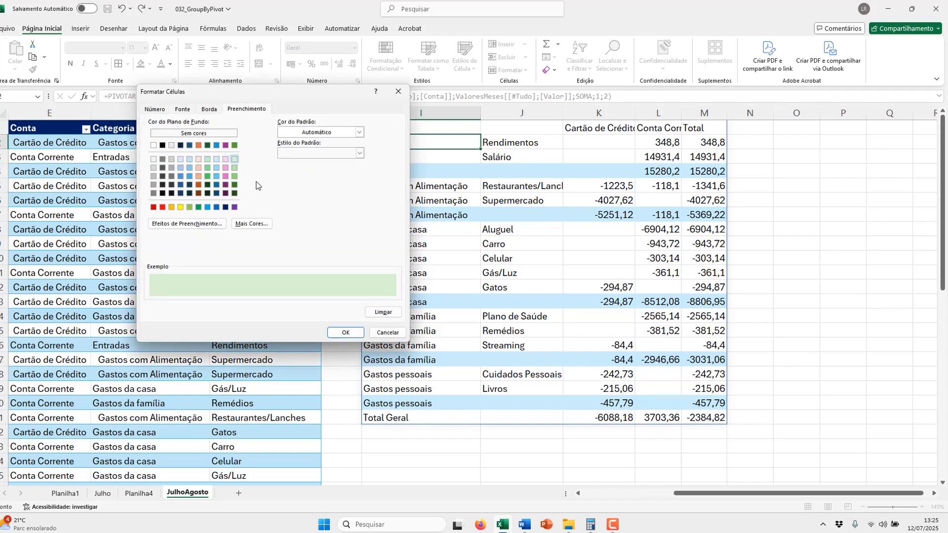
{"action": "left_click", "coordinate": [346, 332]}
{"action": "left_click", "coordinate": [334, 322]}
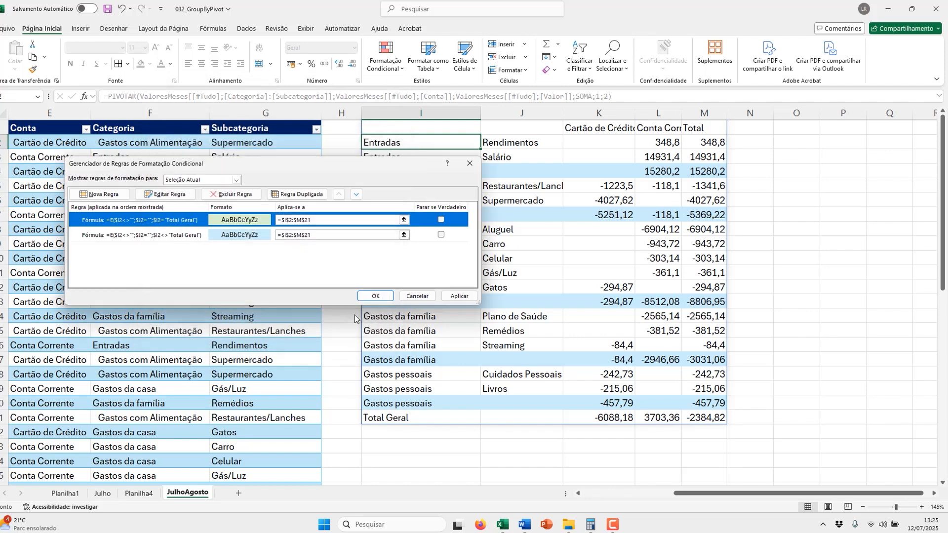
{"action": "left_click", "coordinate": [373, 294]}
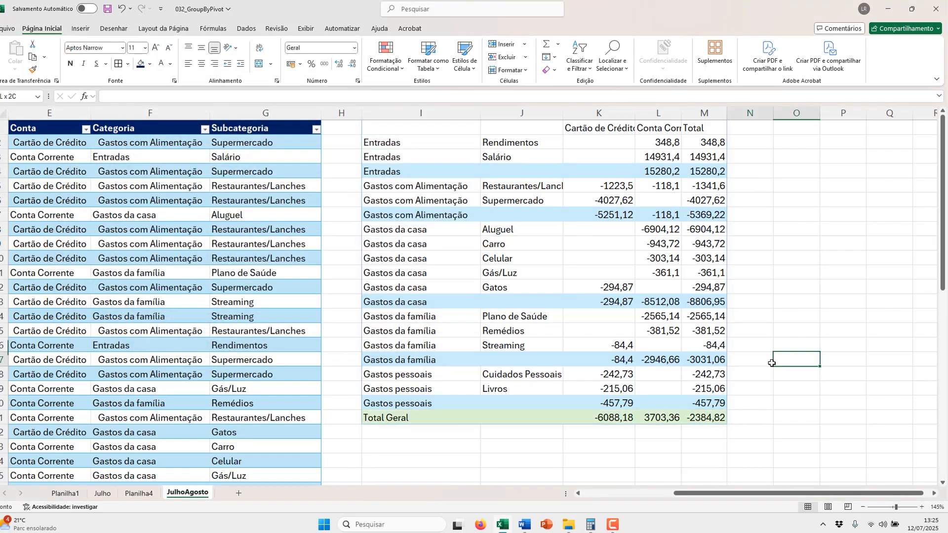
- Add a row sort order of -1 to the PIVOTAR formula in I1 to sort the categories in descending order
{"action": "left_click", "coordinate": [406, 128]}
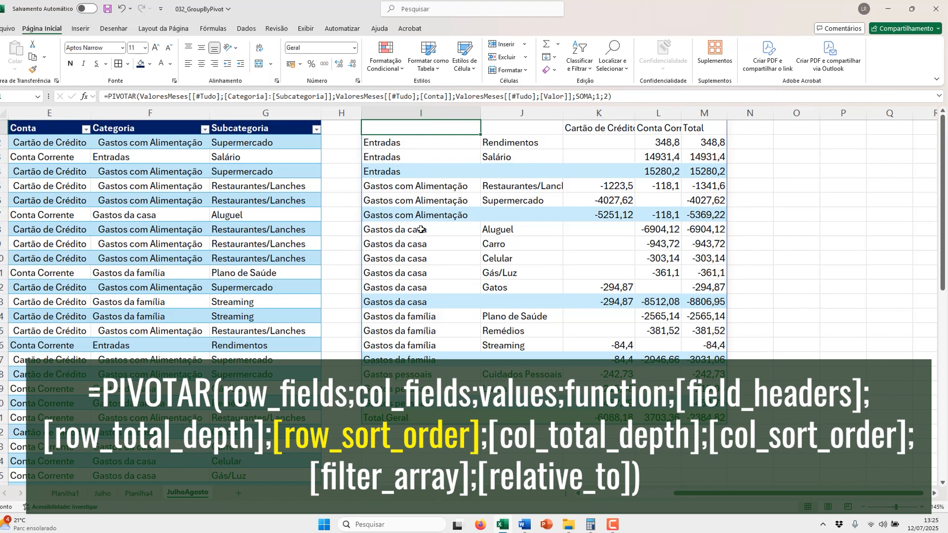
{"action": "double_click", "coordinate": [434, 126]}
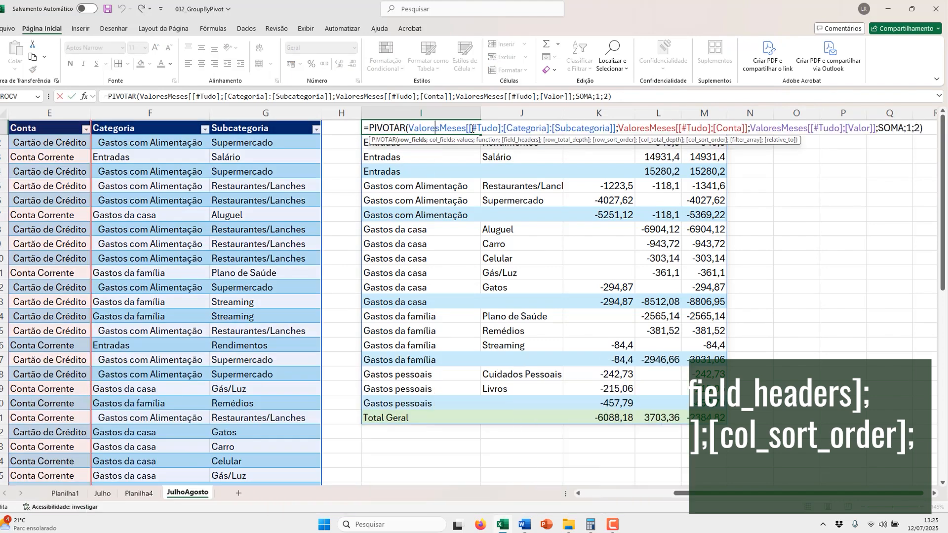
{"action": "left_click", "coordinate": [923, 129]}
{"action": "key", "text": "BackSpace"}
{"action": "type", "text": ";1"}
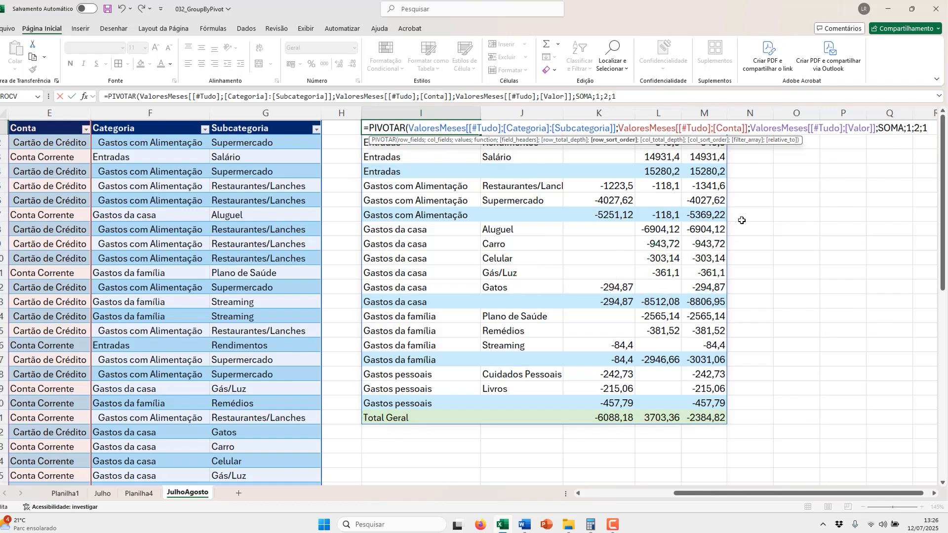
{"action": "key", "text": "BackSpace"}
{"action": "type", "text": "-1"}
{"action": "type", "text": ")"}
{"action": "key", "text": "Return"}
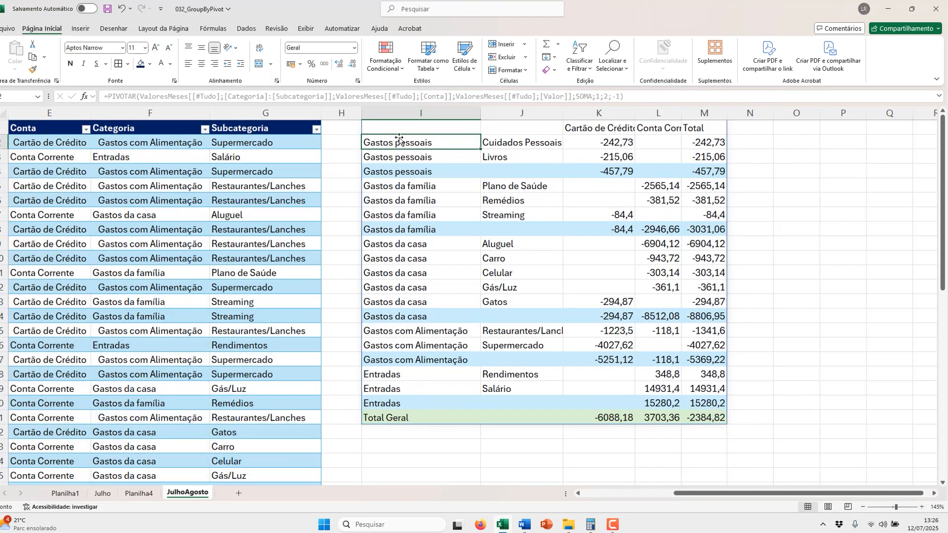
- Set the PIVOTAR row sort order to {1;-2} and check the descending order of the subcategories within each category
{"action": "double_click", "coordinate": [416, 128]}
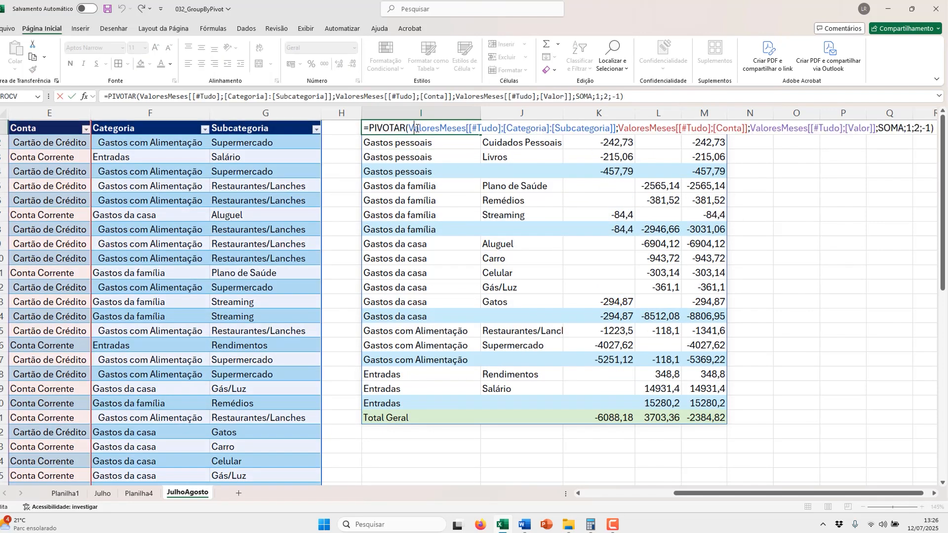
{"action": "left_click", "coordinate": [930, 129]}
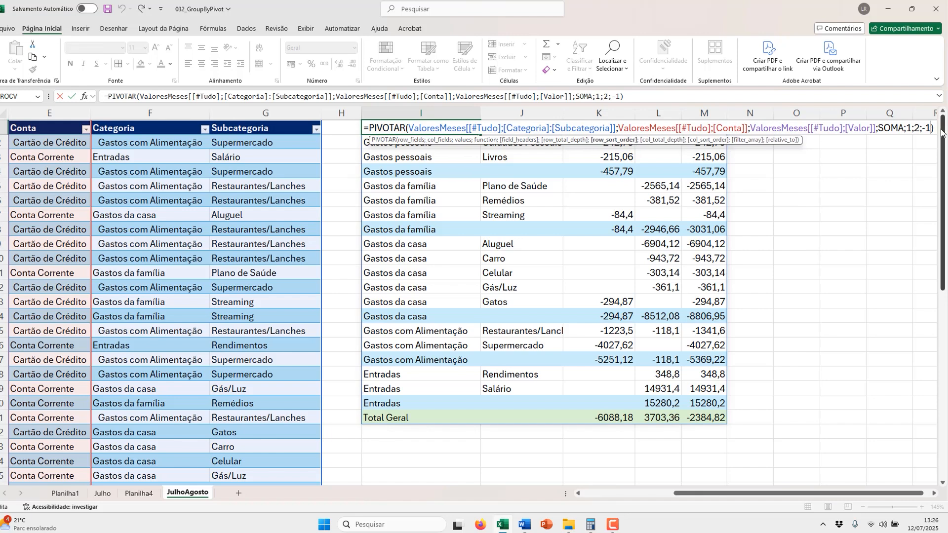
{"action": "key", "text": "BackSpace"}
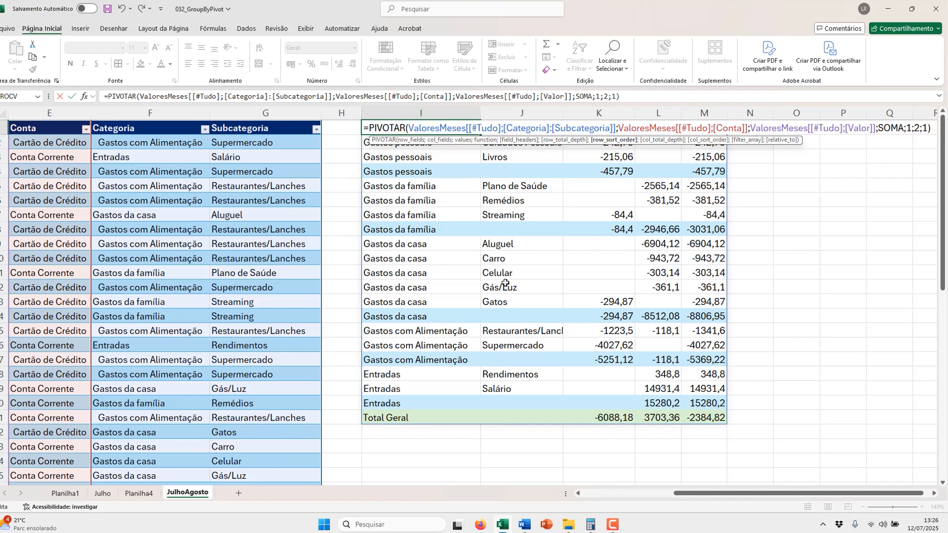
{"action": "key", "text": "BackSpace"}
{"action": "type", "text": "{1;-"}
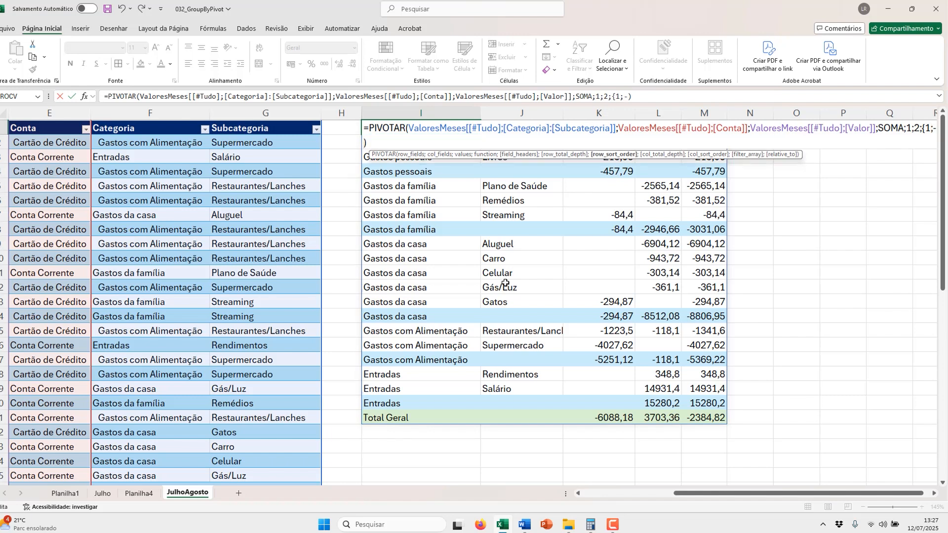
{"action": "type", "text": "2}"}
{"action": "key", "text": "Return"}
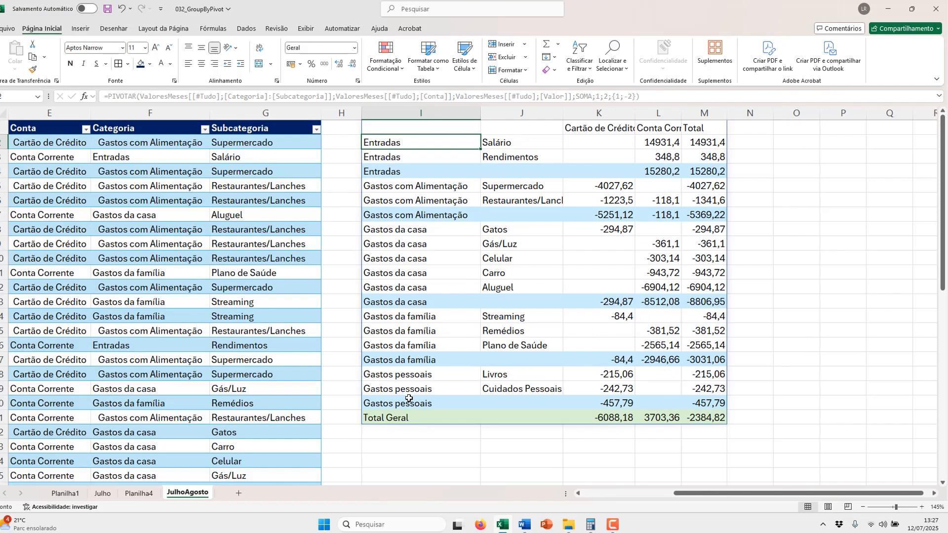
{"action": "left_click_drag", "start_coordinate": [514, 143], "coordinate": [502, 388]}
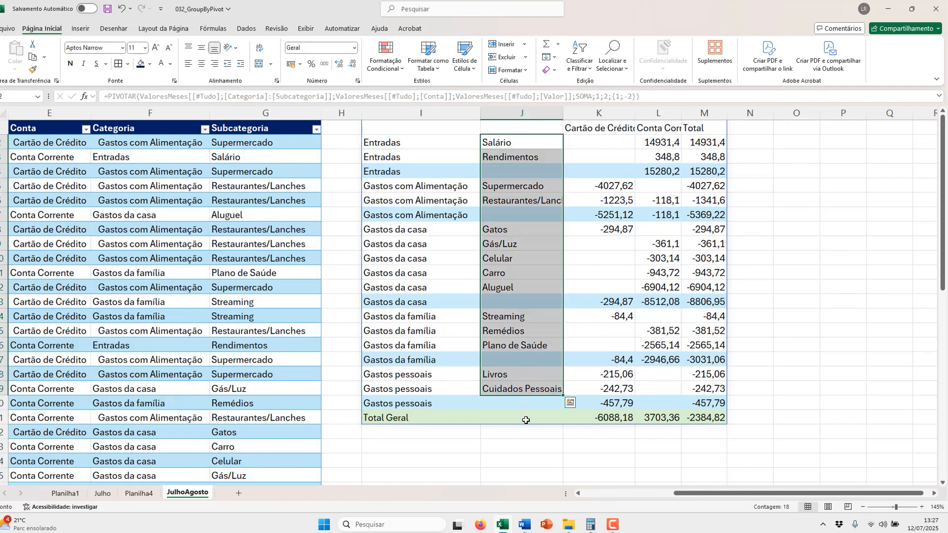
{"action": "left_click", "coordinate": [418, 142]}
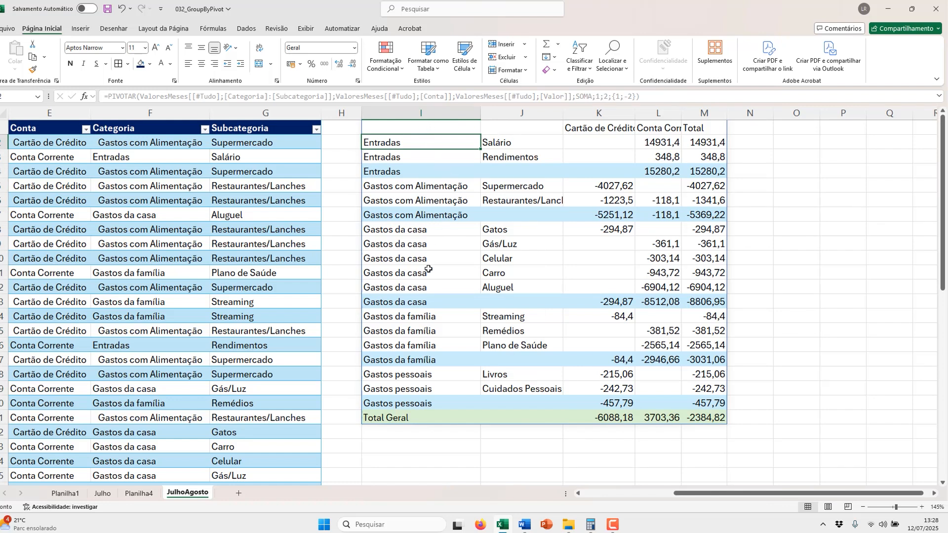
{"action": "left_click", "coordinate": [446, 126]}
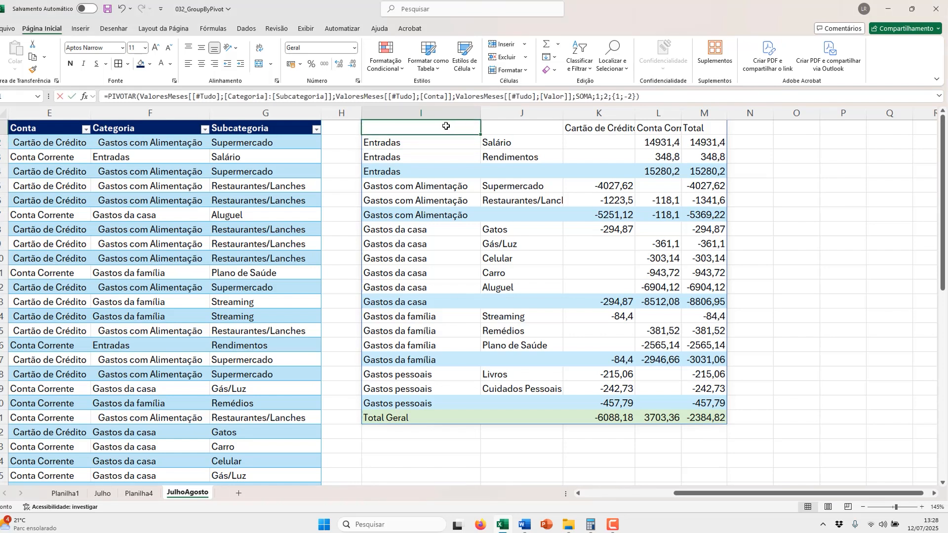
{"action": "double_click", "coordinate": [445, 126]}
{"action": "key", "text": "BackSpace"}
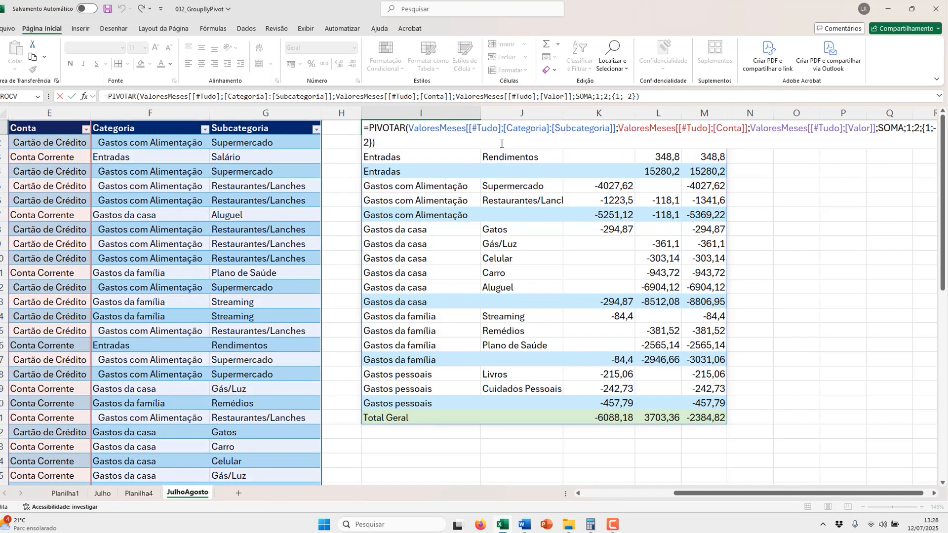
{"action": "type", "text": ";"}
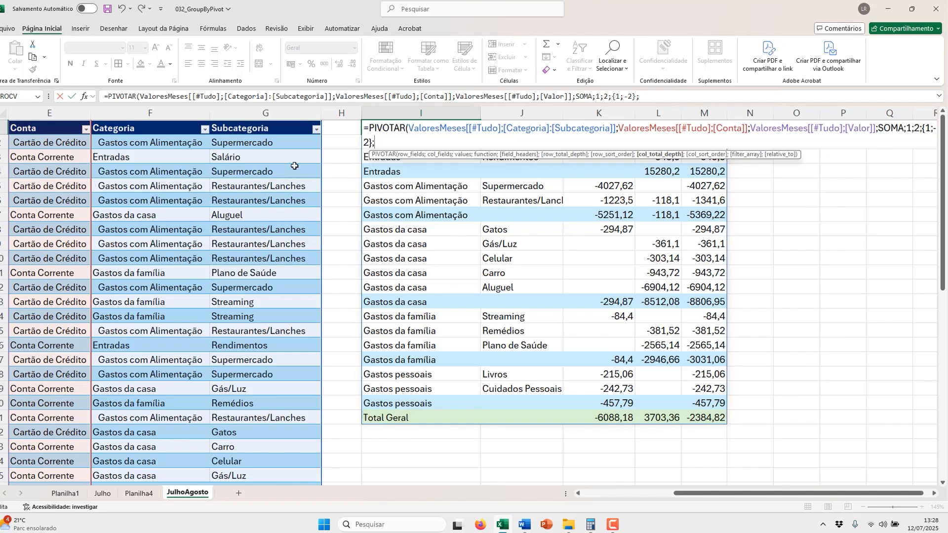
{"action": "key", "text": "Return"}
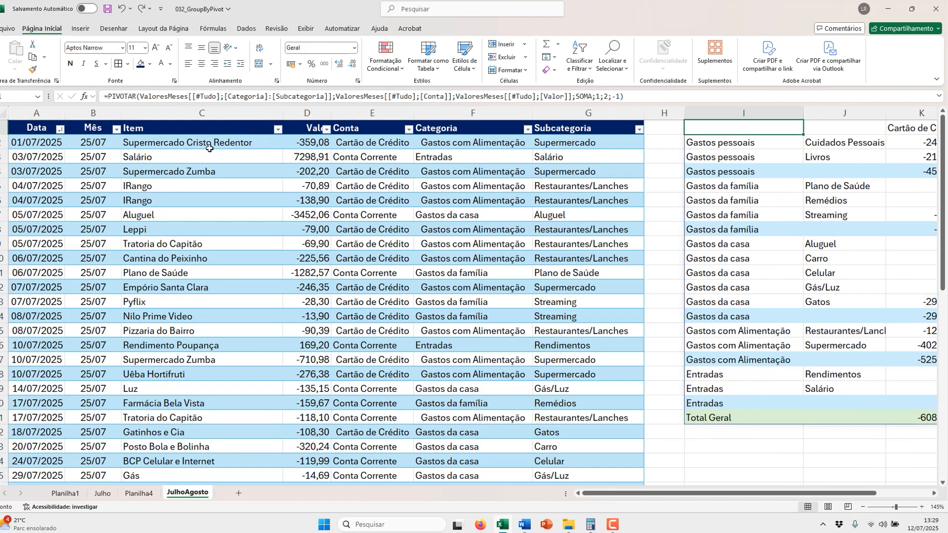
- Change the text format in the Mês column's TEXTO formula to "mmm", starting from cell B2
{"action": "left_click", "coordinate": [93, 116]}
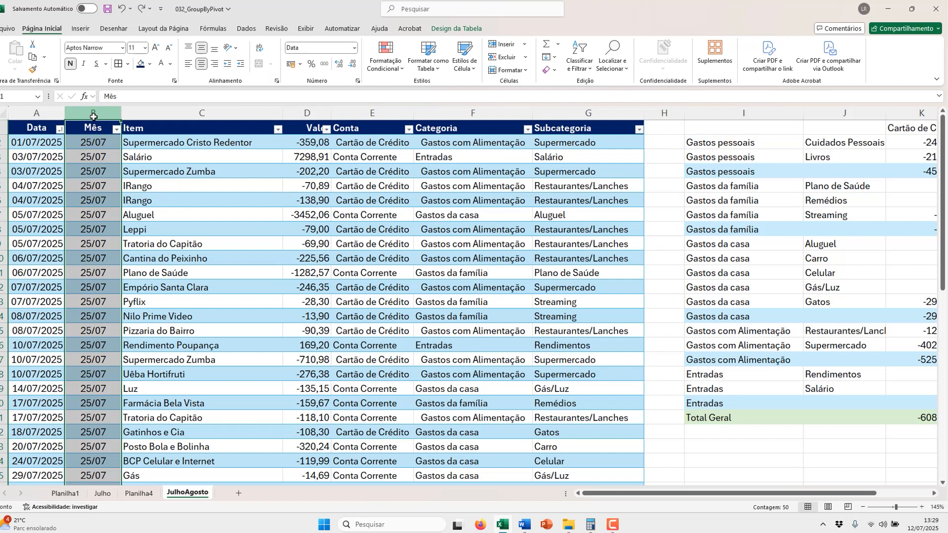
{"action": "left_click", "coordinate": [102, 144]}
{"action": "double_click", "coordinate": [102, 144]}
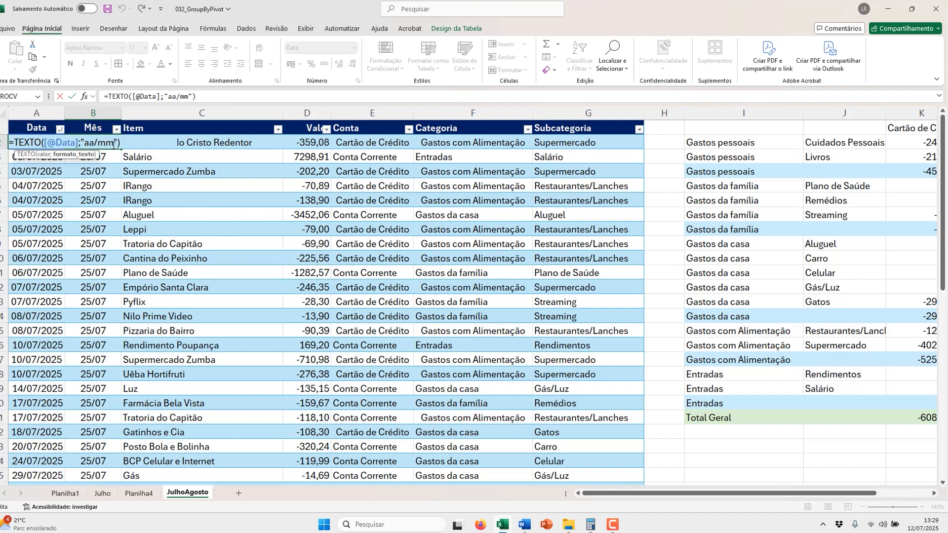
{"action": "left_click_drag", "start_coordinate": [116, 143], "coordinate": [84, 143]}
{"action": "type", "text": "mmm"}
{"action": "key", "text": "Return"}
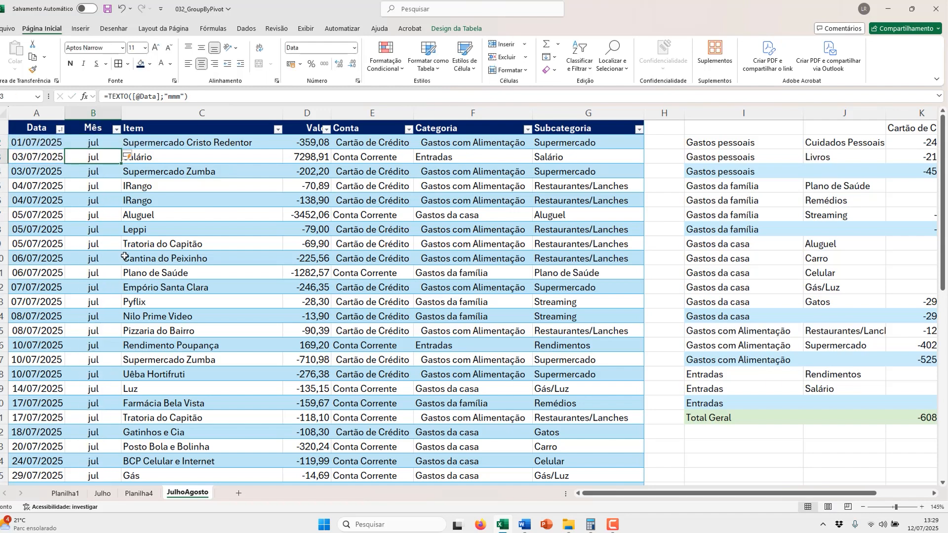
- Look over the Mês column, undo the month format change, and re-enter B2's formula with the "aa/mm" format
{"action": "scroll", "coordinate": [148, 313], "scroll_direction": "down", "scroll_amount": 7}
{"action": "scroll", "coordinate": [168, 371], "scroll_direction": "up", "scroll_amount": 5}
{"action": "scroll", "coordinate": [168, 370], "scroll_direction": "up", "scroll_amount": 2}
{"action": "key", "text": "ctrl+z"}
{"action": "key", "text": "ctrl+z"}
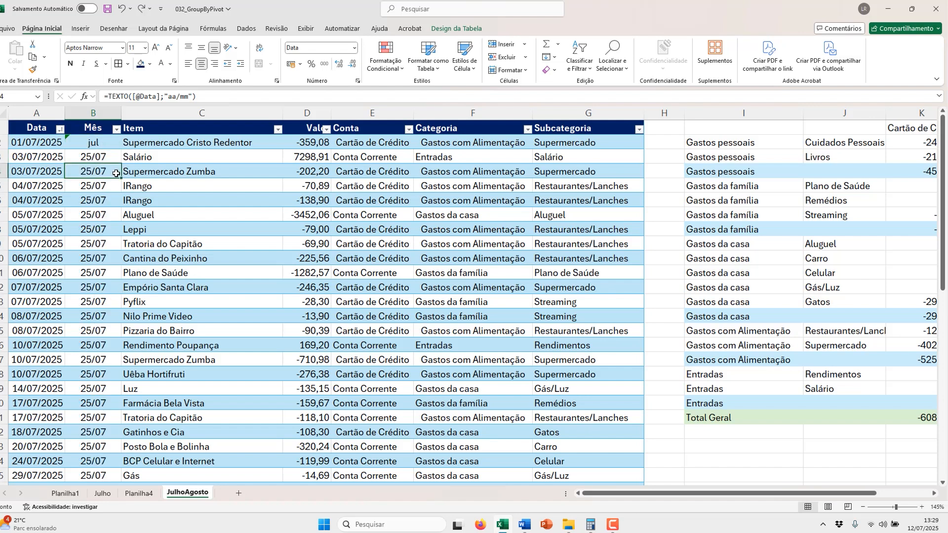
{"action": "double_click", "coordinate": [111, 144]}
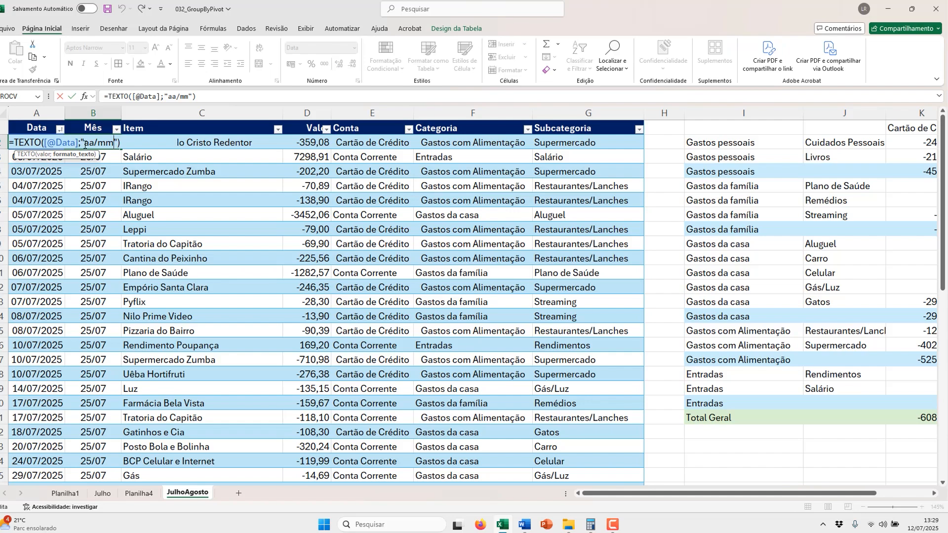
{"action": "key", "text": "ctrl+Return"}
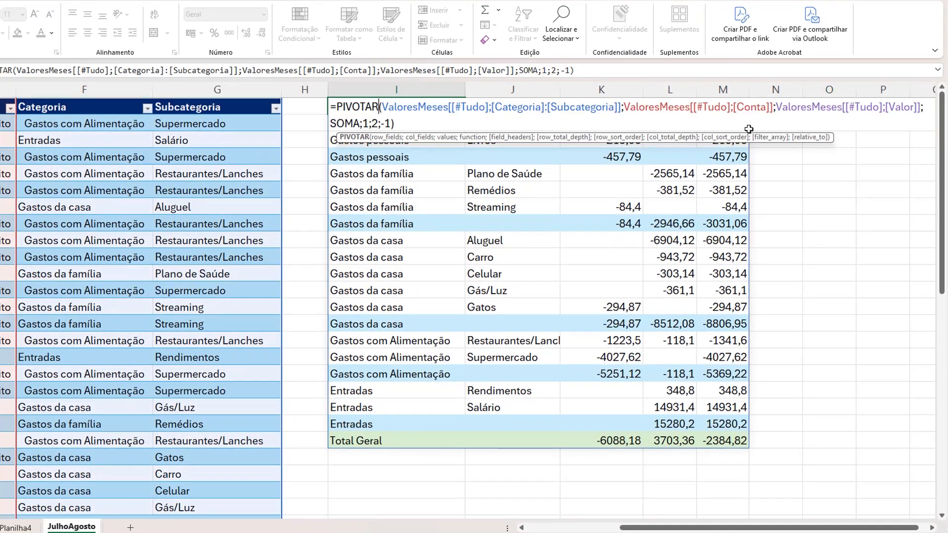
- Replace the Conta column reference in the PIVOTAR formula's col_fields argument with the start of an ESCOLHERCOLS function
{"action": "left_click_drag", "start_coordinate": [773, 106], "coordinate": [626, 107]}
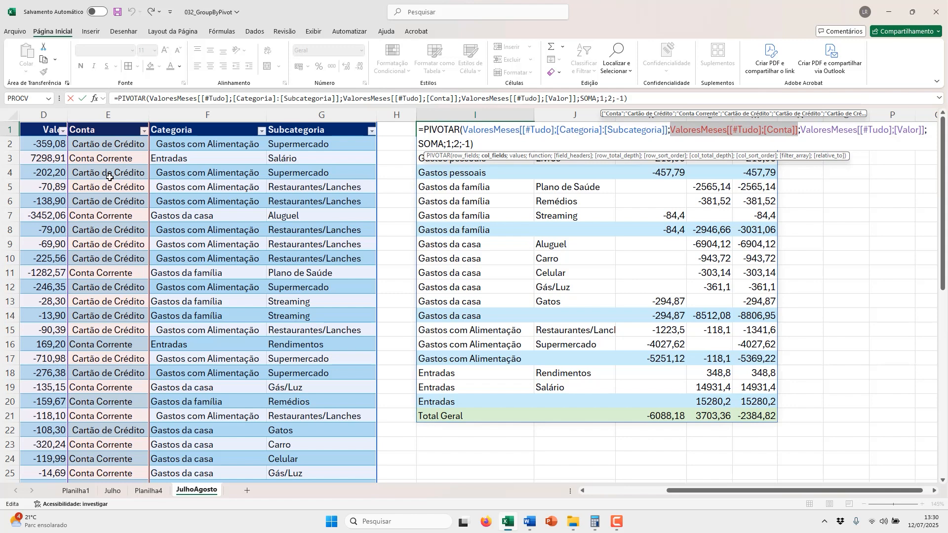
{"action": "type", "text": "ESCOLHER"}
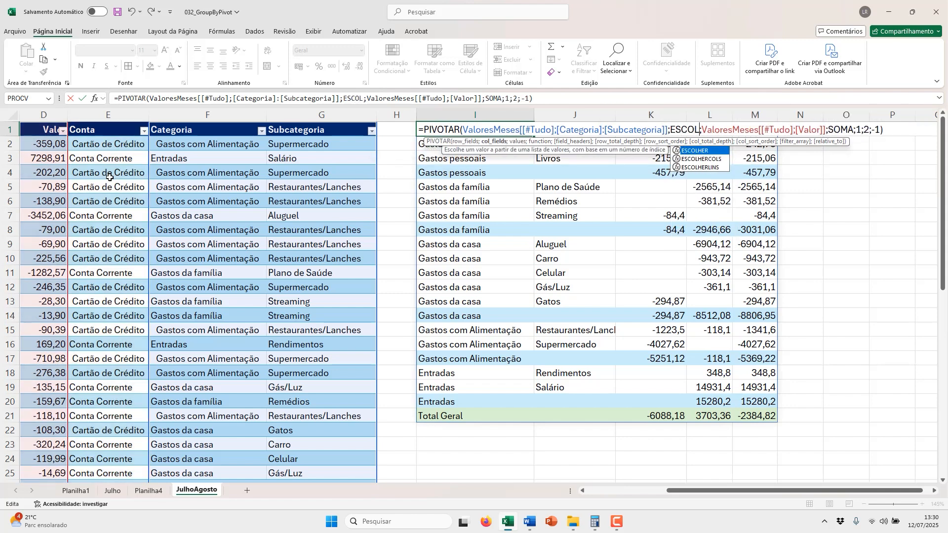
{"action": "type", "text": "COLS"}
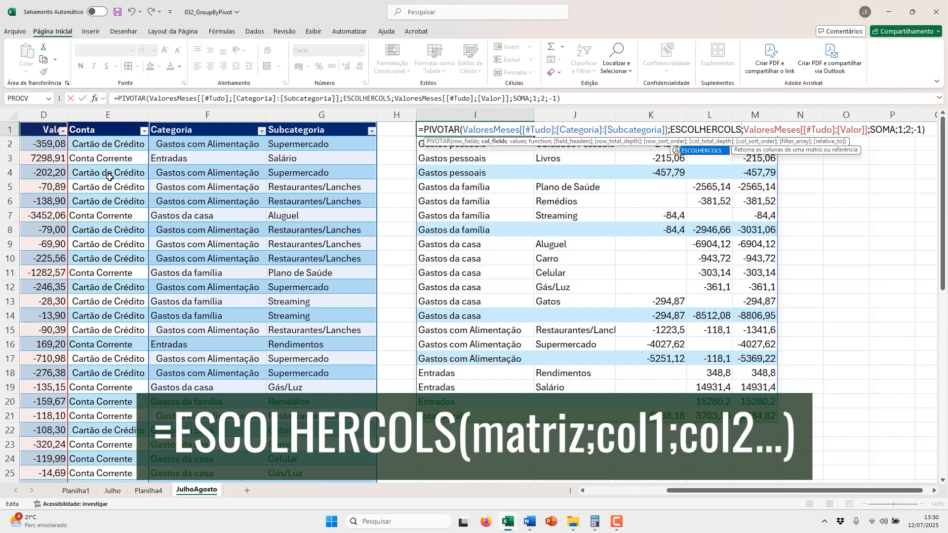
{"action": "type", "text": "("}
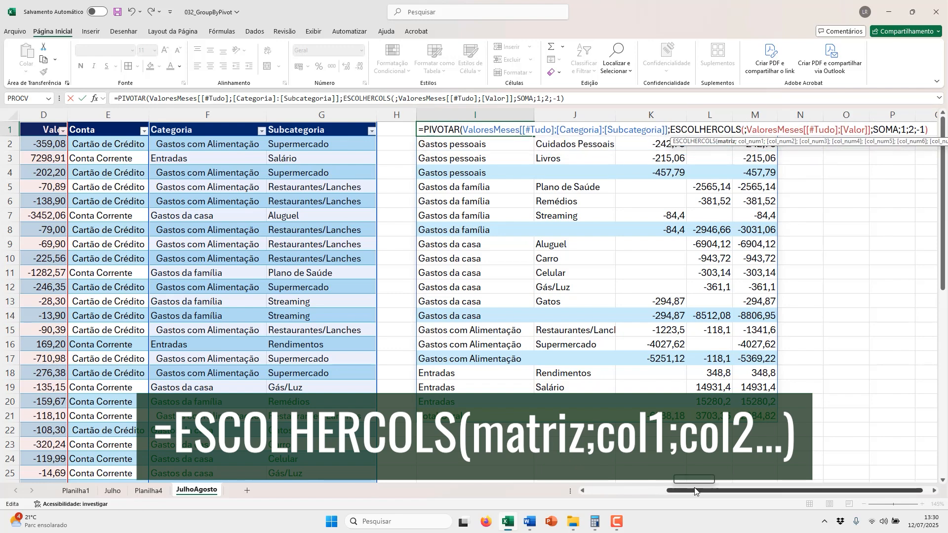
- Set the ESCOLHERCOLS matrix in the PIVOTAR formula to the table's Mês through Conta columns, headers included
{"action": "left_click_drag", "start_coordinate": [693, 491], "coordinate": [614, 491]}
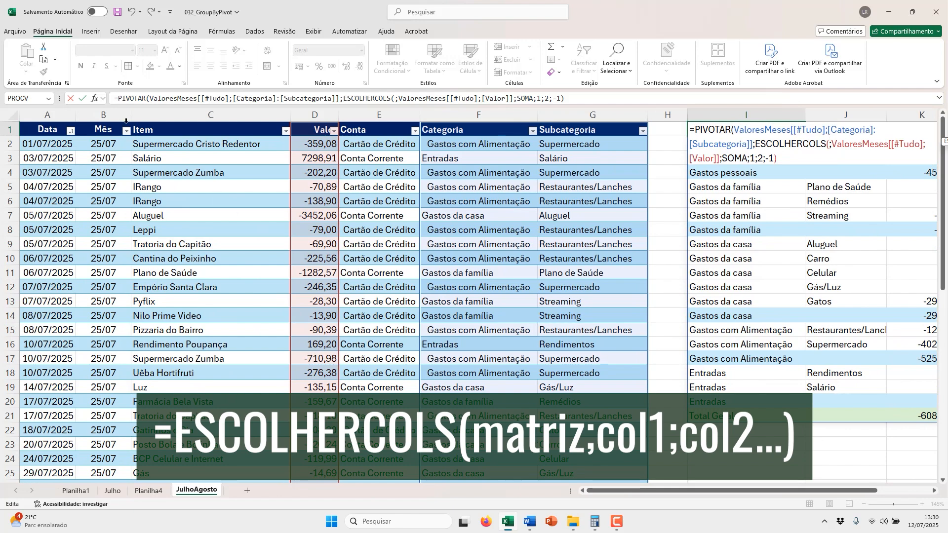
{"action": "left_click", "coordinate": [110, 129]}
{"action": "left_click_drag", "start_coordinate": [109, 128], "coordinate": [394, 417]}
{"action": "scroll", "coordinate": [394, 405], "scroll_direction": "up", "scroll_amount": 4}
{"action": "scroll", "coordinate": [393, 405], "scroll_direction": "up", "scroll_amount": 6}
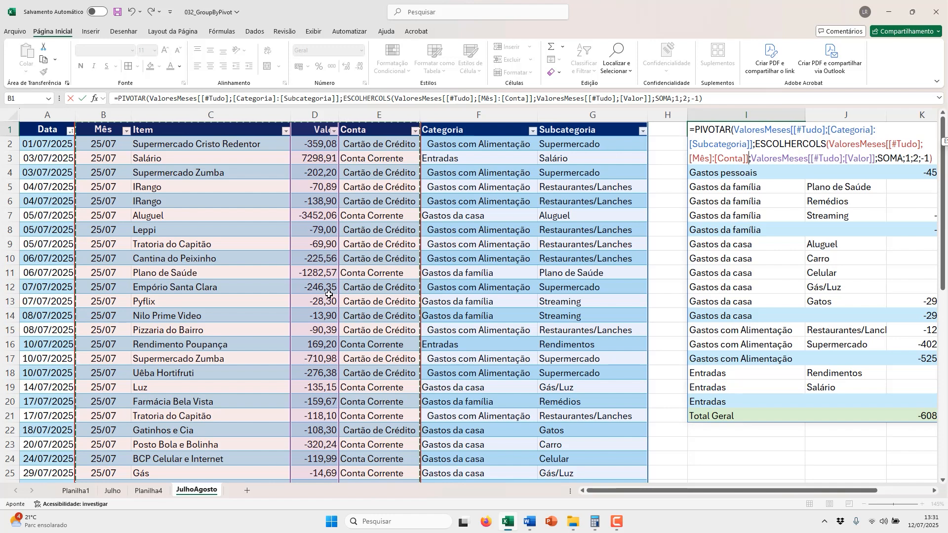
- Complete ESCOLHERCOLS with column numbers 4 and 1 so PIVOTAR splits by account and month, and enter the formula
{"action": "type", "text": ";"}
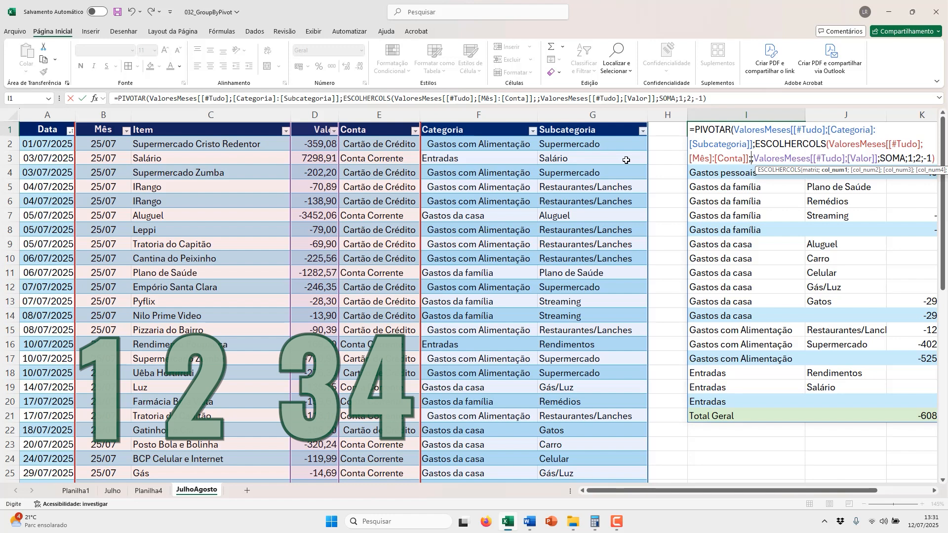
{"action": "type", "text": "4"}
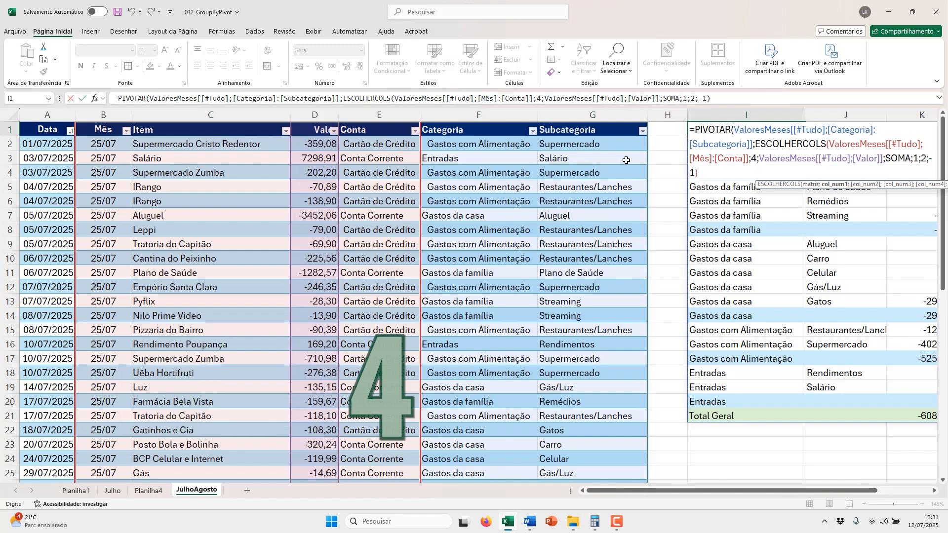
{"action": "type", "text": ";"}
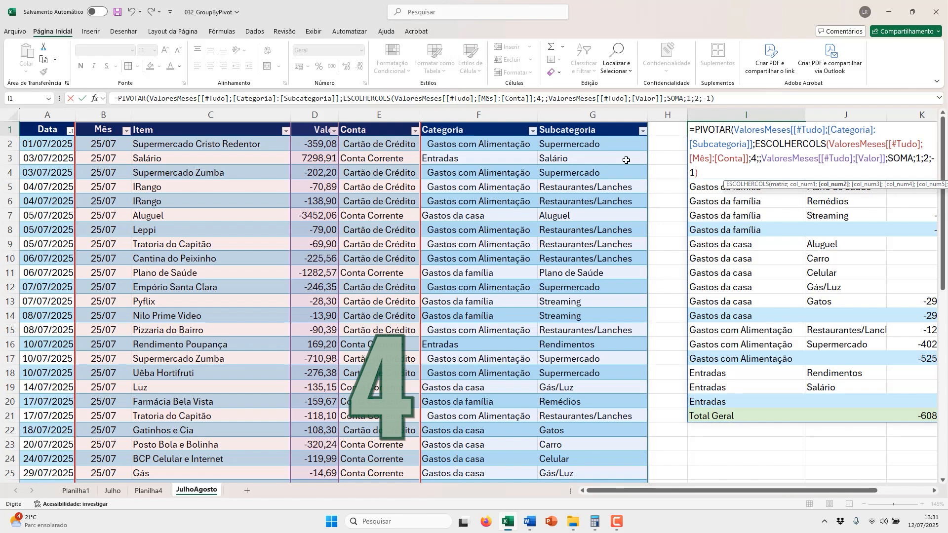
{"action": "type", "text": "1"}
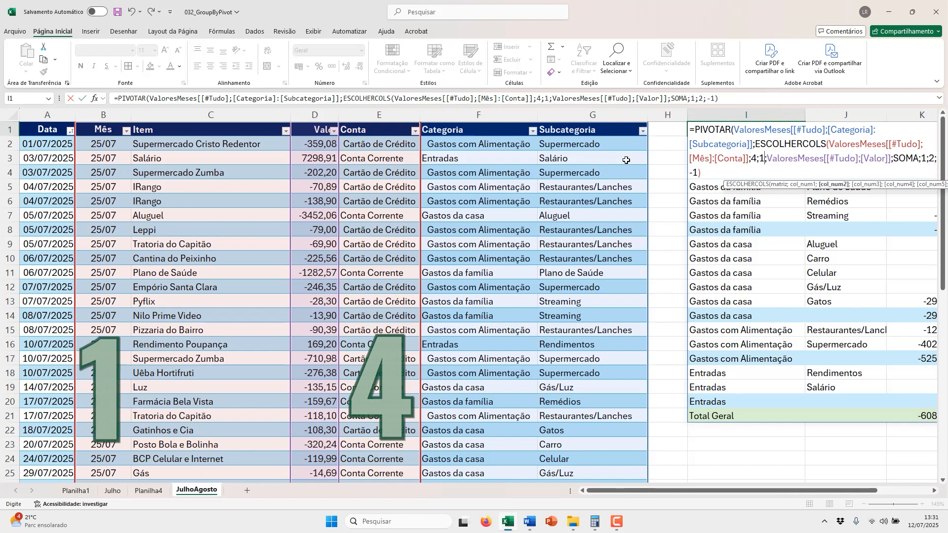
{"action": "type", "text": ")"}
{"action": "key", "text": "Return"}
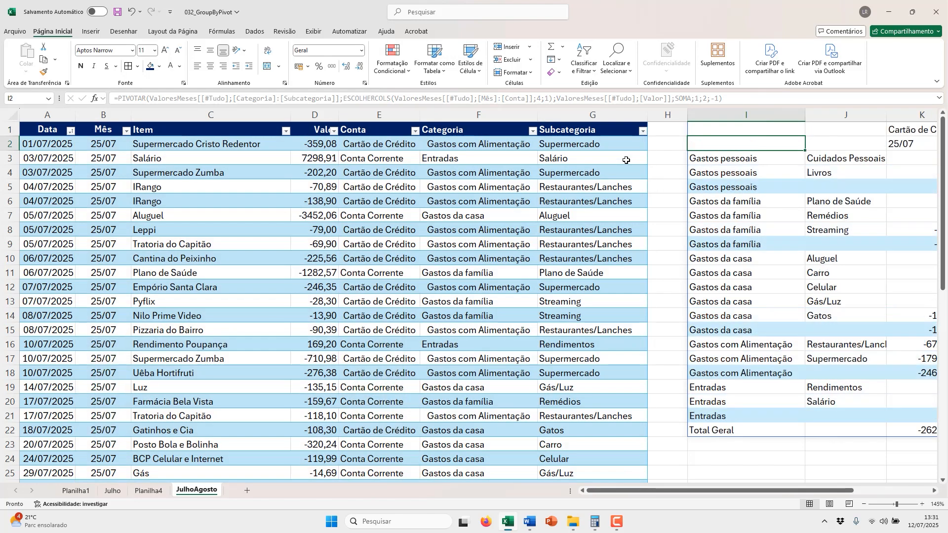
- Autofit columns K to N of the pivot result to their account headers and check the month labels in row 2
{"action": "key", "text": "Up"}
{"action": "key", "text": "ctrl+Right"}
{"action": "key", "text": "ctrl+Right"}
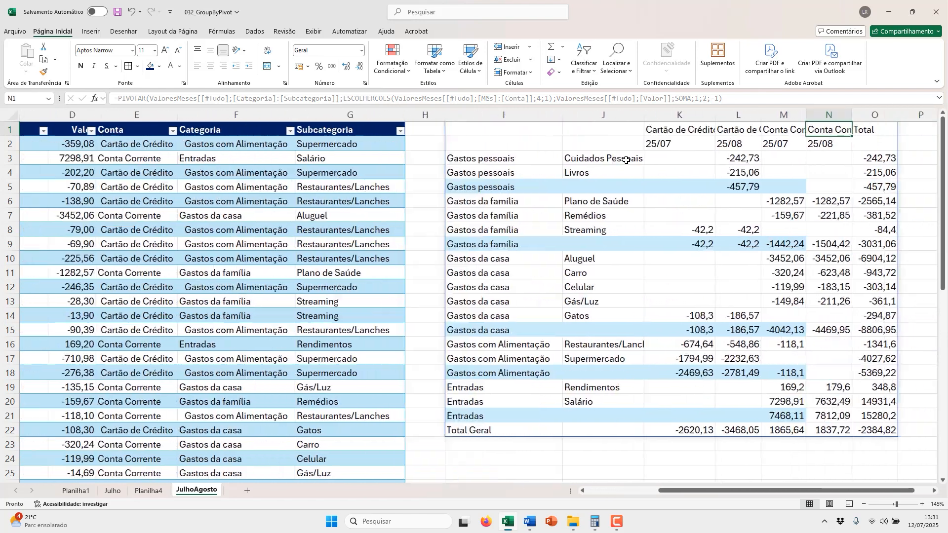
{"action": "key", "text": "Left"}
{"action": "double_click", "coordinate": [686, 114]}
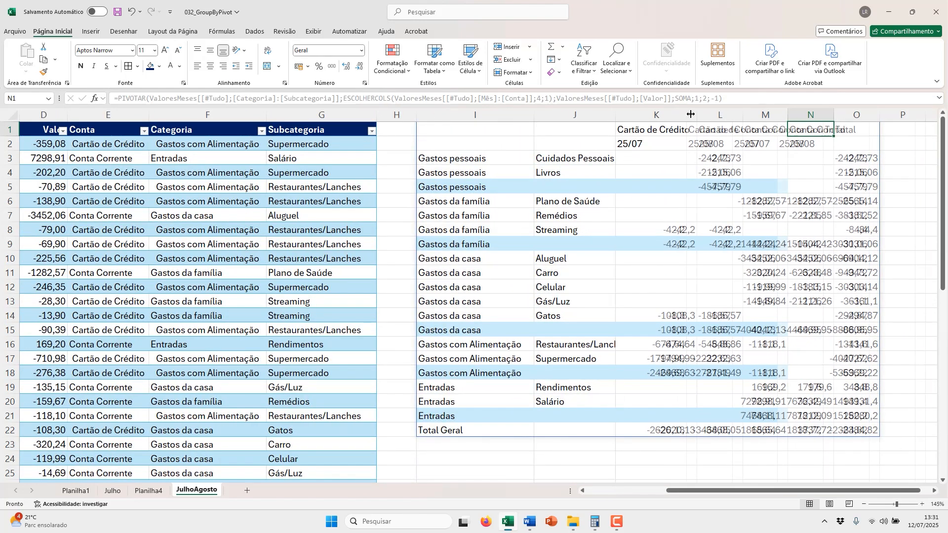
{"action": "double_click", "coordinate": [745, 114]}
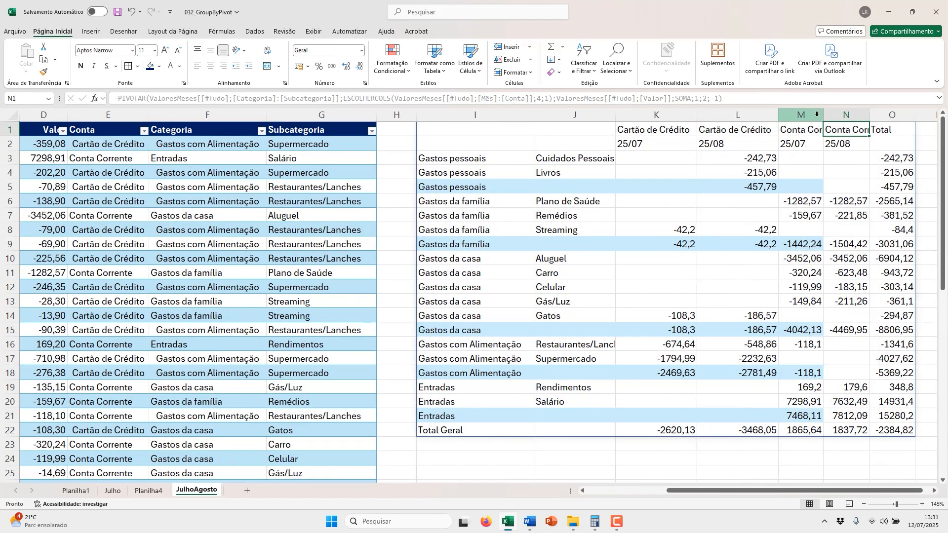
{"action": "left_click_drag", "start_coordinate": [816, 113], "coordinate": [846, 113]}
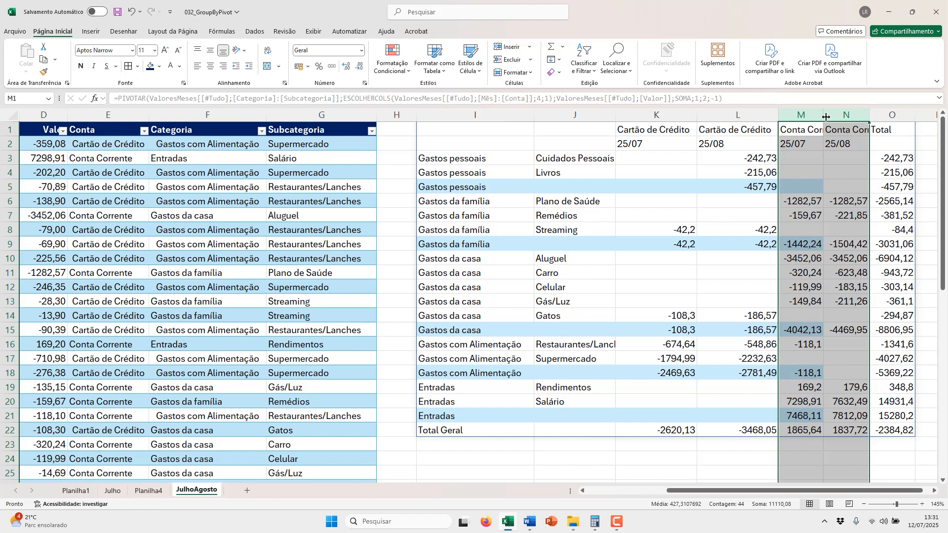
{"action": "double_click", "coordinate": [823, 114]}
{"action": "left_click_drag", "start_coordinate": [658, 144], "coordinate": [868, 144]}
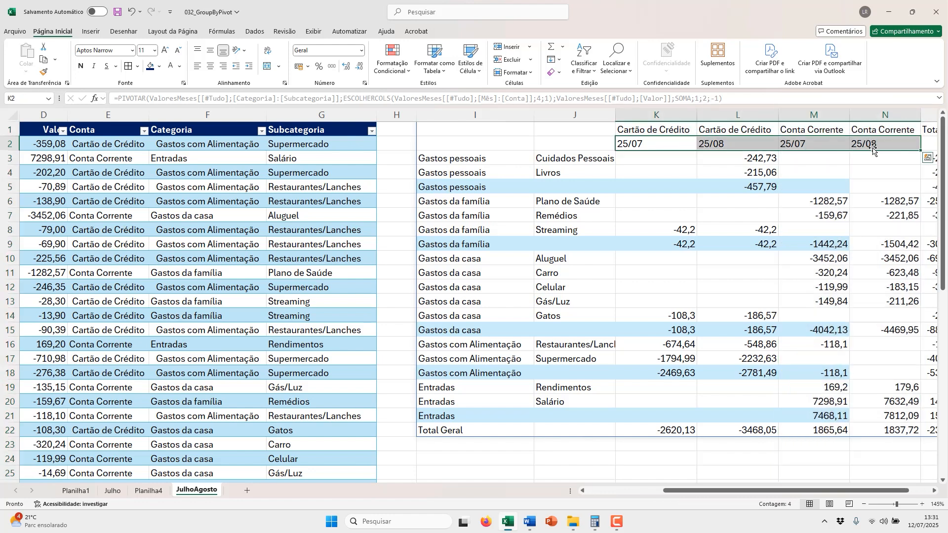
- Reverse the ESCOLHERCOLS column numbers to 1;4 so the month comes before the account
{"action": "double_click", "coordinate": [519, 131]}
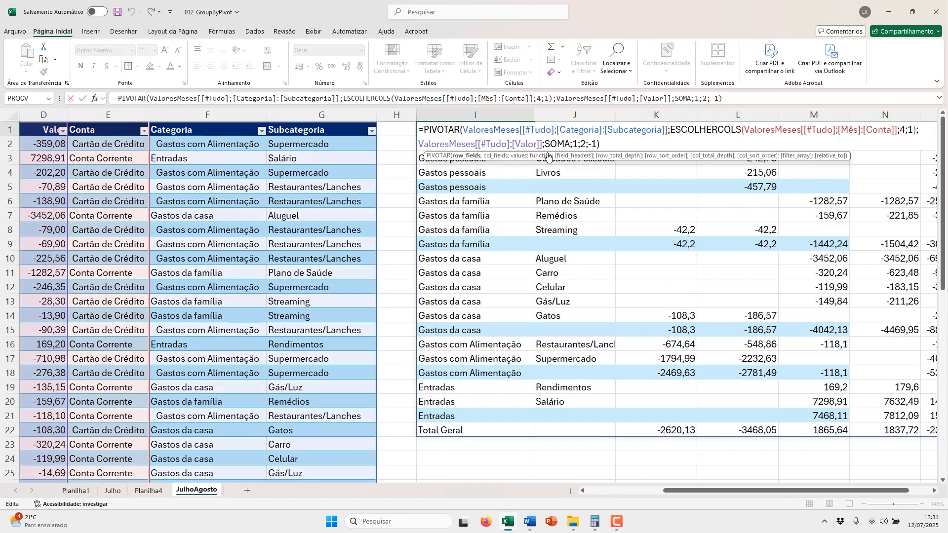
{"action": "left_click", "coordinate": [907, 131]}
{"action": "key", "text": "BackSpace"}
{"action": "type", "text": "1"}
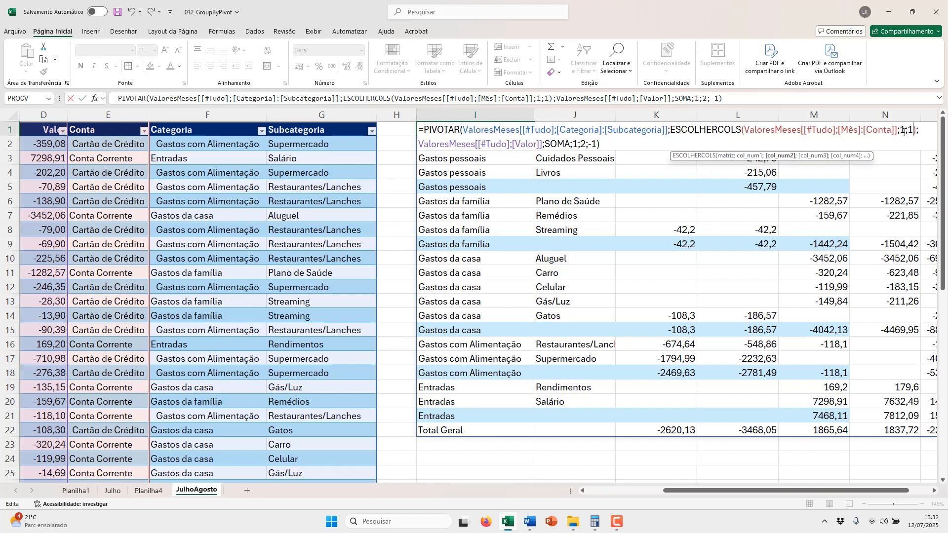
{"action": "key", "text": "BackSpace"}
{"action": "type", "text": "4"}
- Add column total depth 1 and column sort order -1 to the PIVOTAR formula and check the order of the month headers
{"action": "left_click", "coordinate": [606, 142]}
{"action": "key", "text": "BackSpace"}
{"action": "type", "text": ";"}
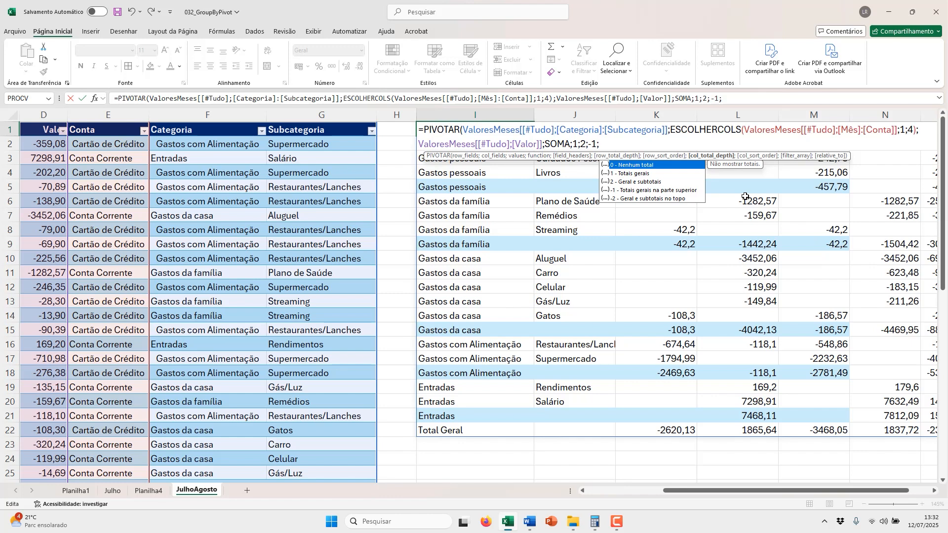
{"action": "type", "text": "1;"}
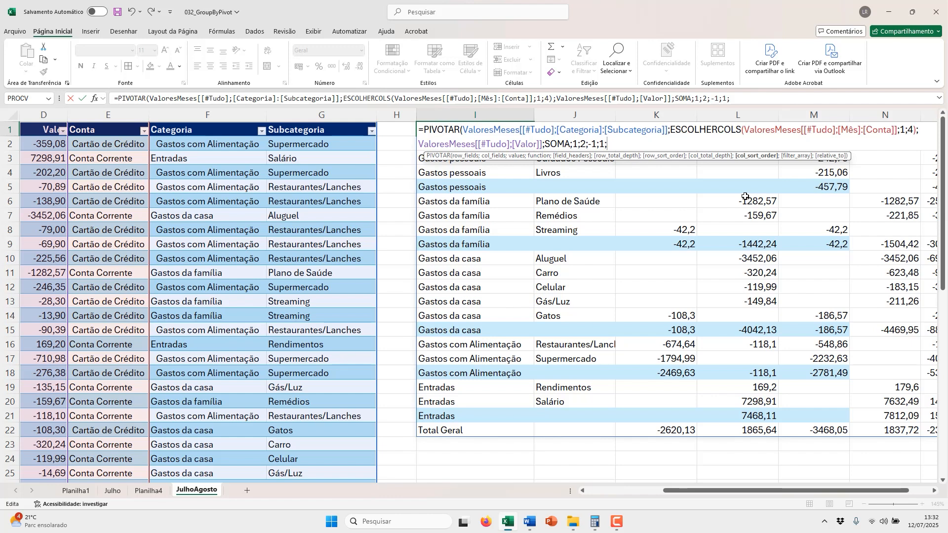
{"action": "type", "text": "-1"}
{"action": "key", "text": "Return"}
{"action": "key", "text": "Up"}
{"action": "key", "text": "Right"}
{"action": "key", "text": "Right"}
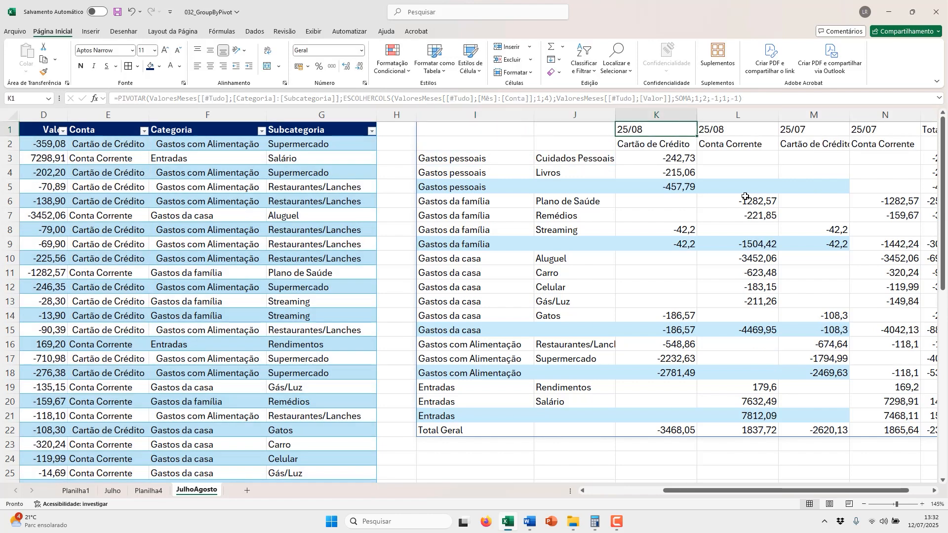
{"action": "key", "text": "shift+Right"}
{"action": "key", "text": "shift+Right"}
{"action": "key", "text": "shift+Right"}
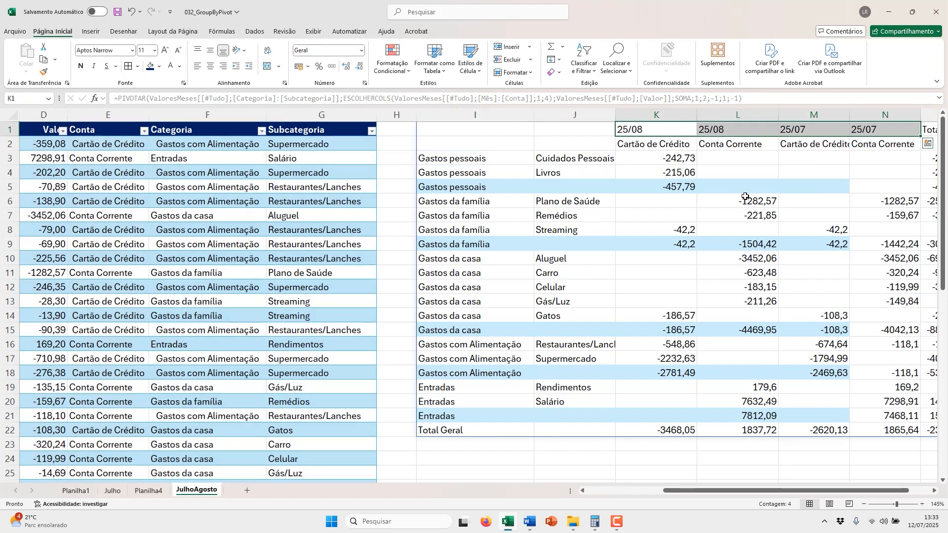
- Create a copy of the JulhoAgosto sheet at the end of the workbook
{"action": "key", "text": "alt+Tab"}
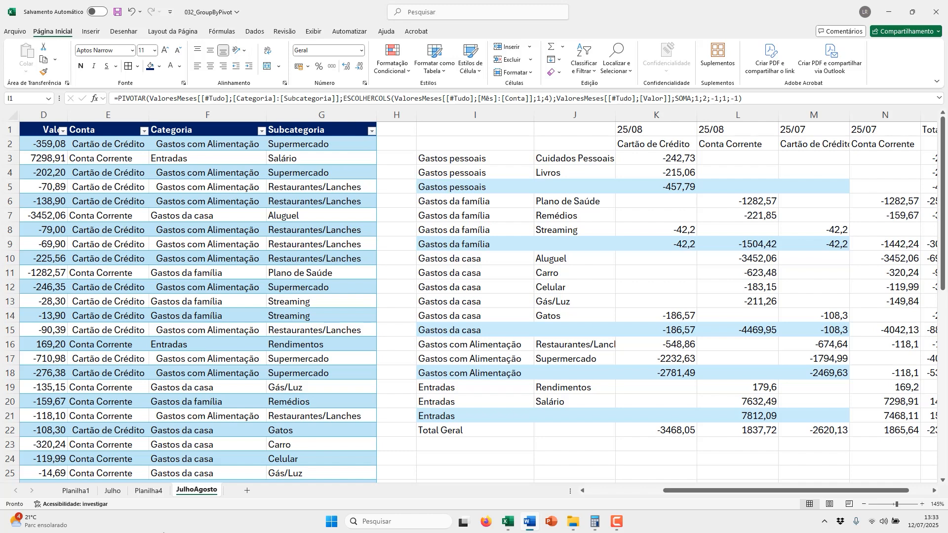
{"action": "left_click", "coordinate": [195, 494]}
{"action": "right_click", "coordinate": [196, 494]}
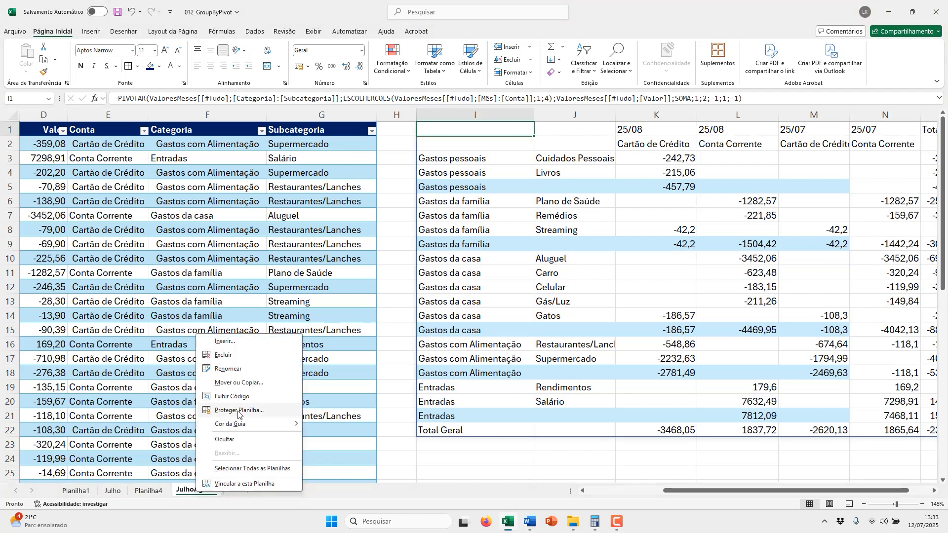
{"action": "left_click", "coordinate": [248, 385]}
{"action": "left_click", "coordinate": [208, 403]}
{"action": "left_click", "coordinate": [180, 434]}
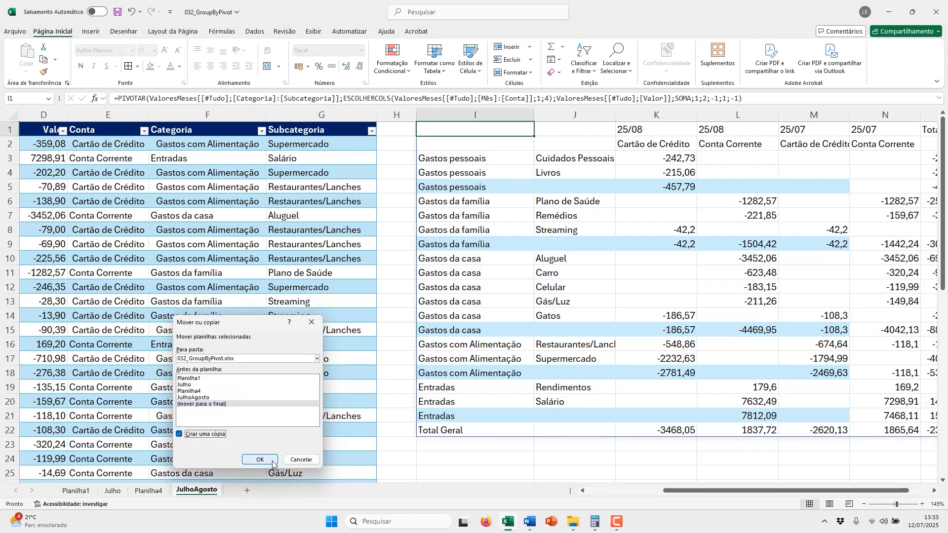
{"action": "left_click", "coordinate": [260, 460]}
- Clear column I on the copied sheet to remove the existing PIVOTAR result
{"action": "left_click", "coordinate": [468, 111]}
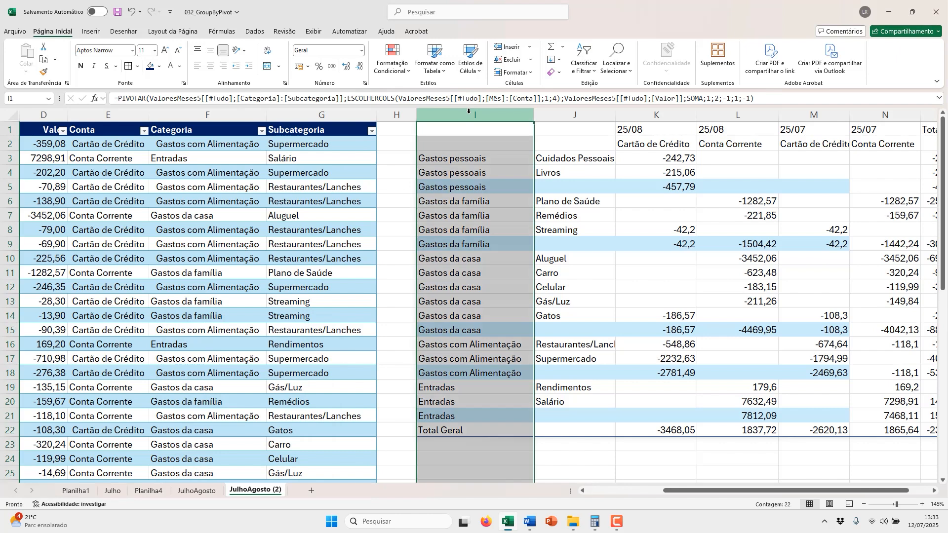
{"action": "key", "text": "Delete"}
{"action": "key", "text": "Up"}
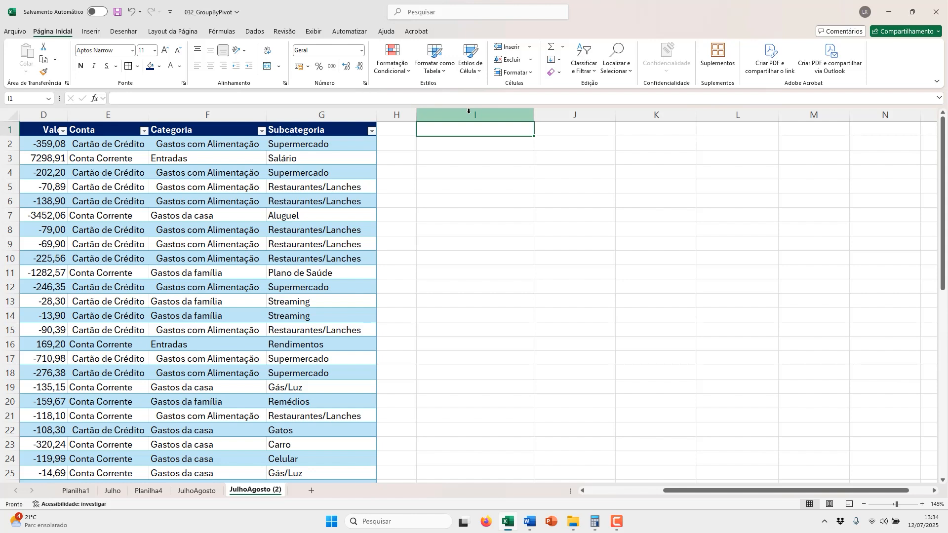
- Start a PIVOTAR formula in I1 with the whole Categoria column, including its header, as the row fields
{"action": "type", "text": "=PIVOT"}
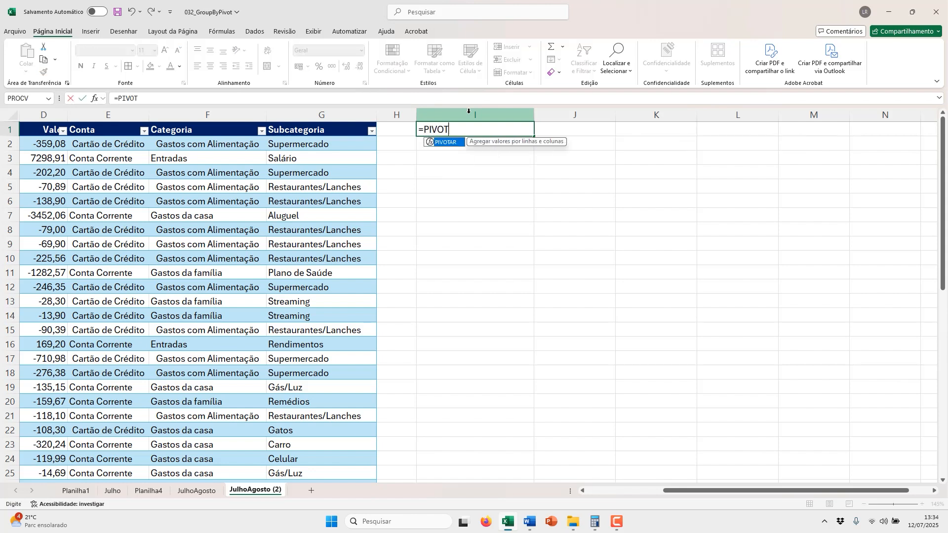
{"action": "type", "text": "AR("}
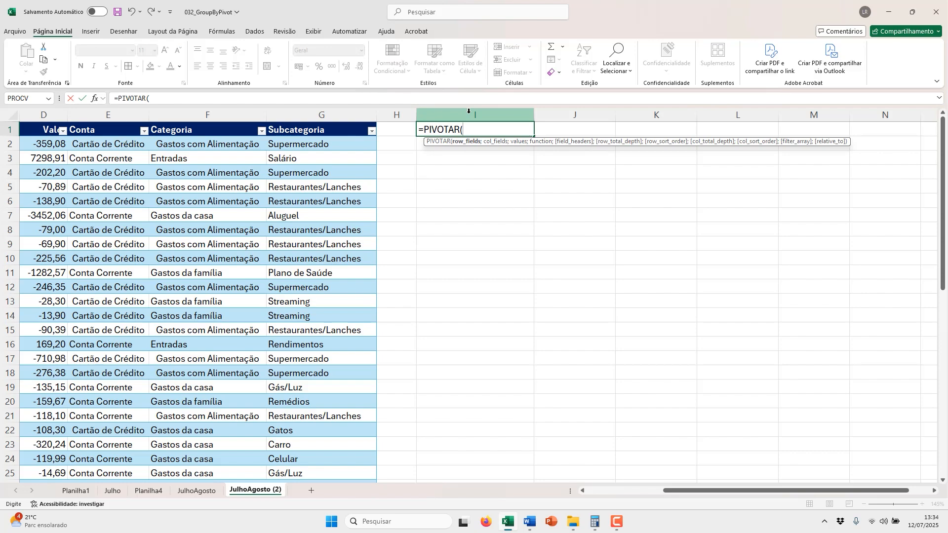
{"action": "left_click", "coordinate": [235, 131]}
{"action": "key", "text": "ctrl+shift+Down"}
{"action": "type", "text": ";"}
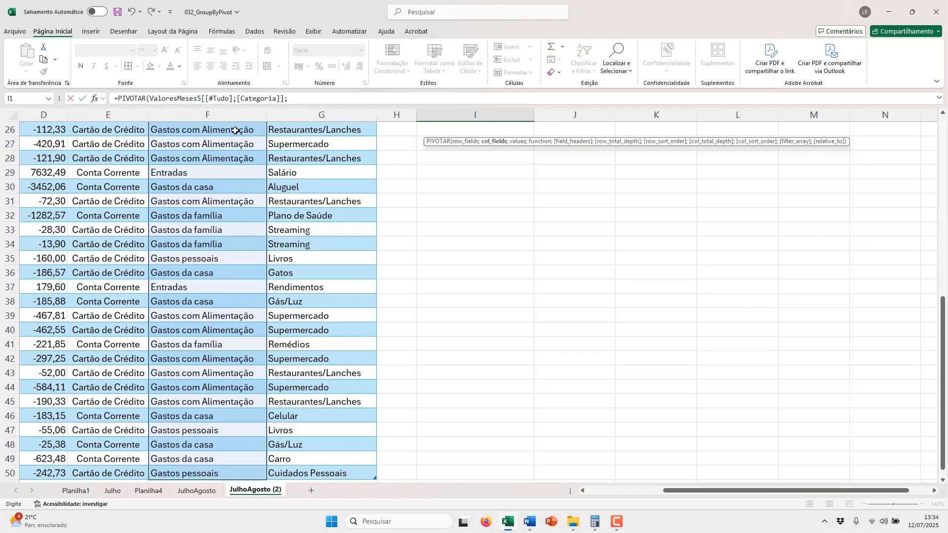
- Use the whole Mês column, including its header, as the PIVOTAR column fields
{"action": "scroll", "coordinate": [159, 147], "scroll_direction": "up", "scroll_amount": 8}
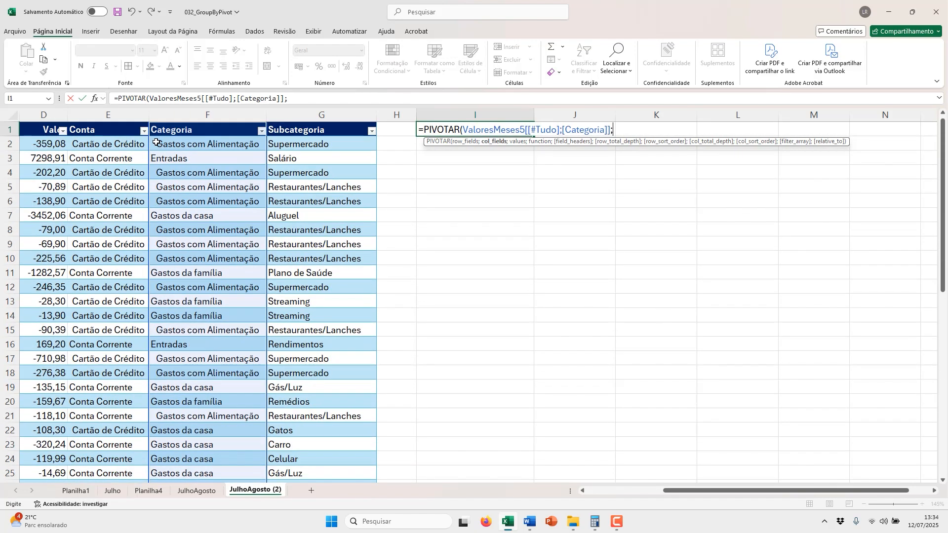
{"action": "left_click", "coordinate": [108, 127]}
{"action": "scroll", "coordinate": [108, 128], "scroll_direction": "left", "scroll_amount": 3}
{"action": "left_click", "coordinate": [108, 127]}
{"action": "key", "text": "ctrl+shift+Down"}
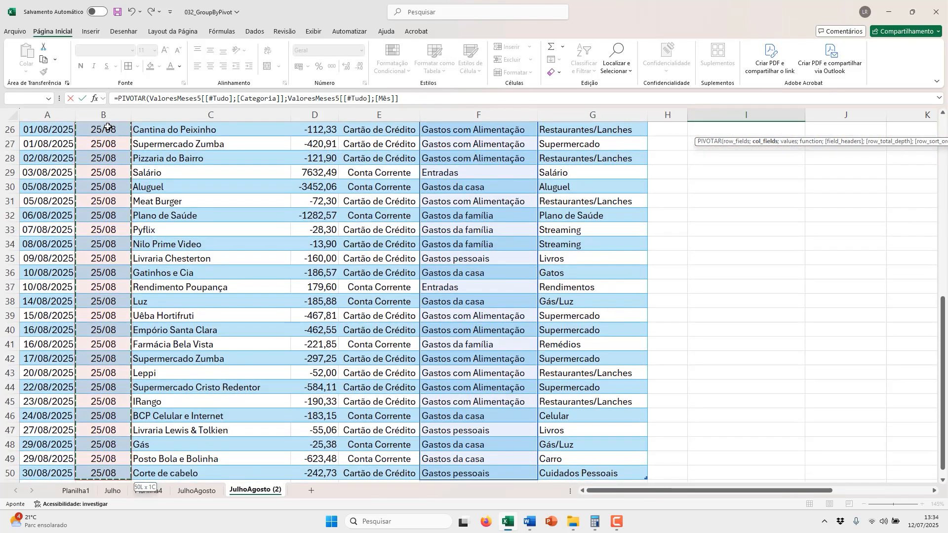
{"action": "type", "text": ";"}
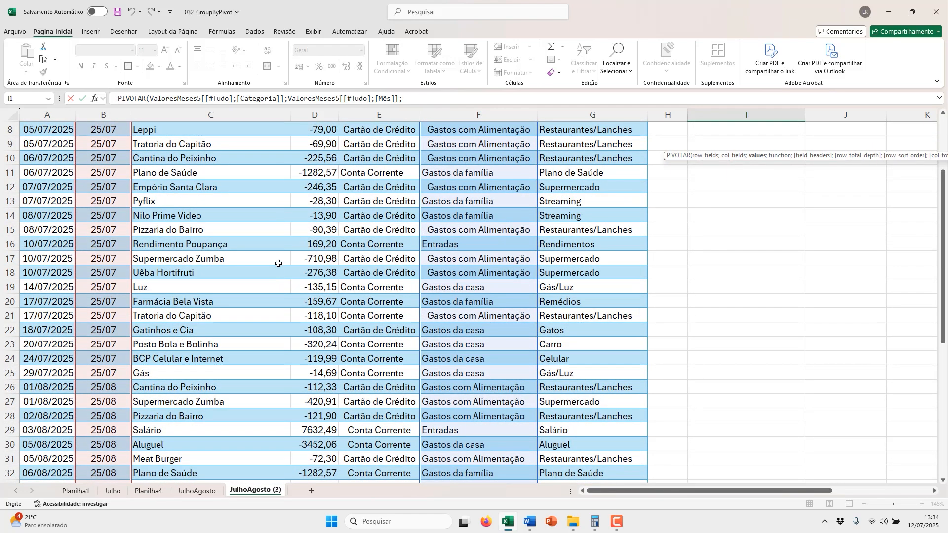
- Set the Valor column as the PIVOTAR values with the SOMA function, enter the formula, and check the result's headers
{"action": "scroll", "coordinate": [275, 262], "scroll_direction": "up", "scroll_amount": 8}
{"action": "left_click", "coordinate": [321, 132]}
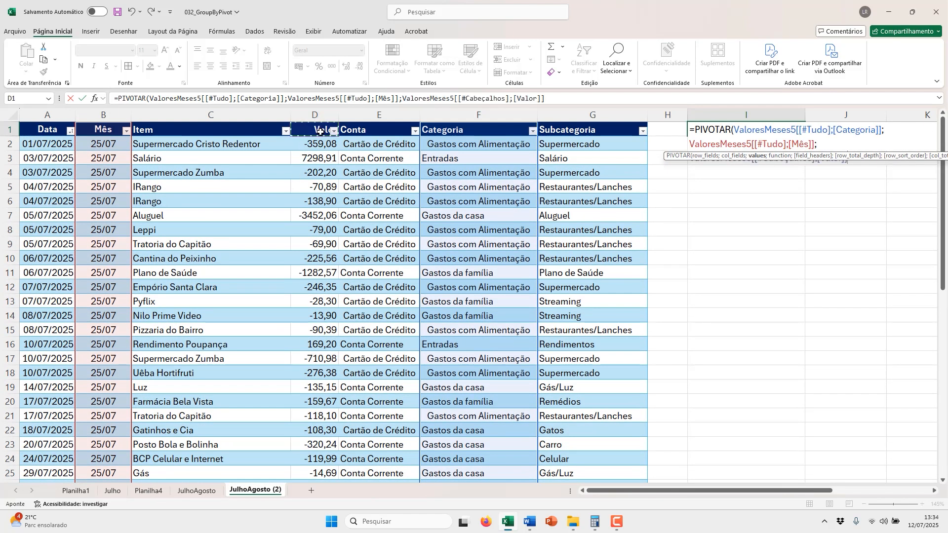
{"action": "key", "text": "ctrl+shift+Down"}
{"action": "type", "text": ";SO"}
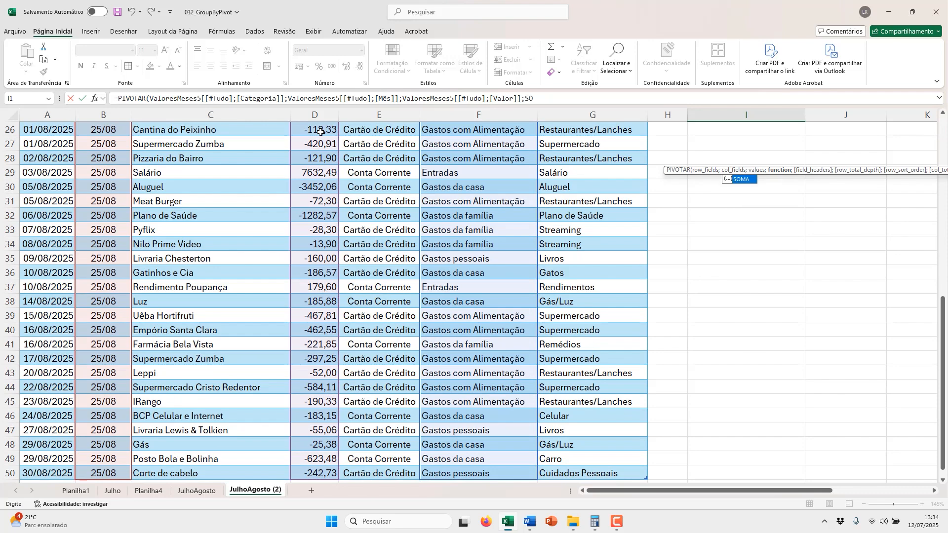
{"action": "type", "text": "MA)"}
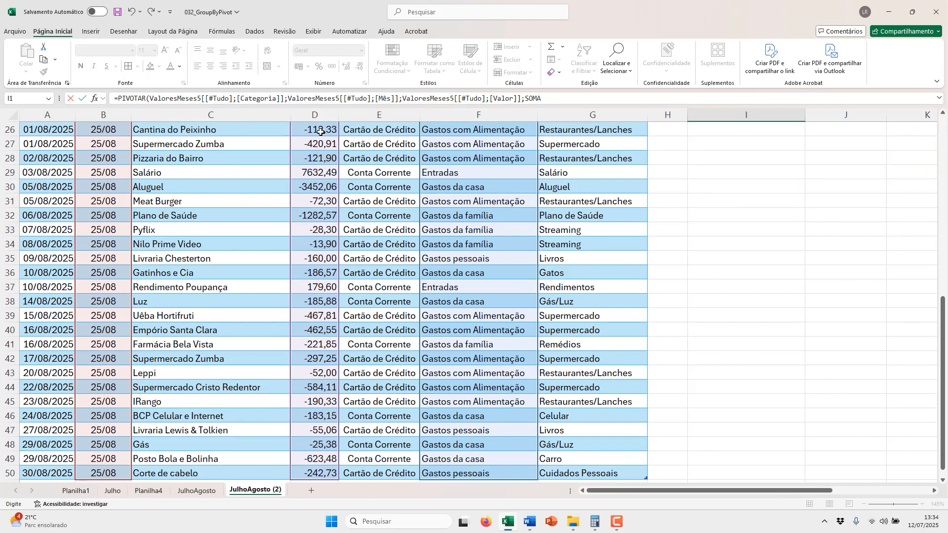
{"action": "key", "text": "ctrl+Return"}
{"action": "key", "text": "Right"}
{"action": "key", "text": "Right"}
{"action": "key", "text": "Right"}
{"action": "key", "text": "Right"}
{"action": "key", "text": "Left"}
{"action": "key", "text": "Left"}
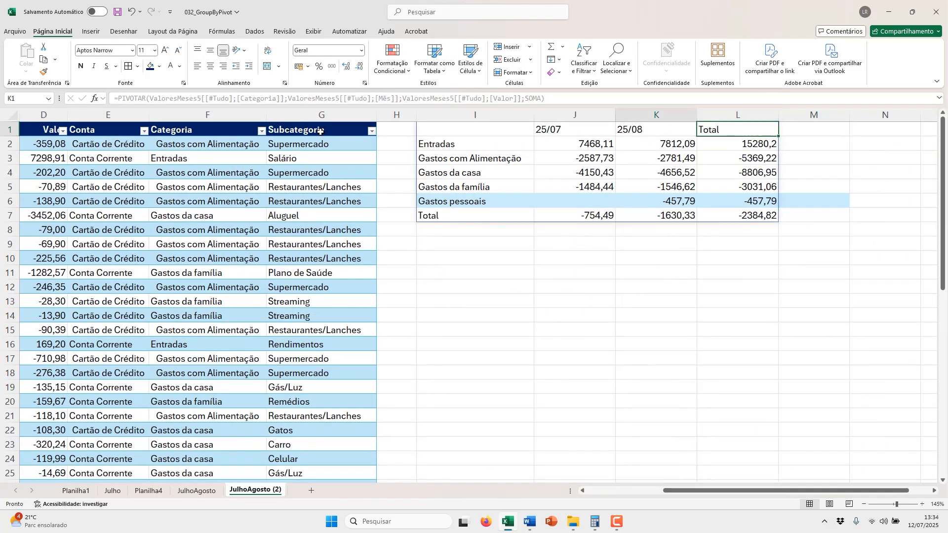
- Clear the conditional formatting rules from columns I to M around the PIVOTAR result
{"action": "left_click_drag", "start_coordinate": [475, 115], "coordinate": [800, 118]}
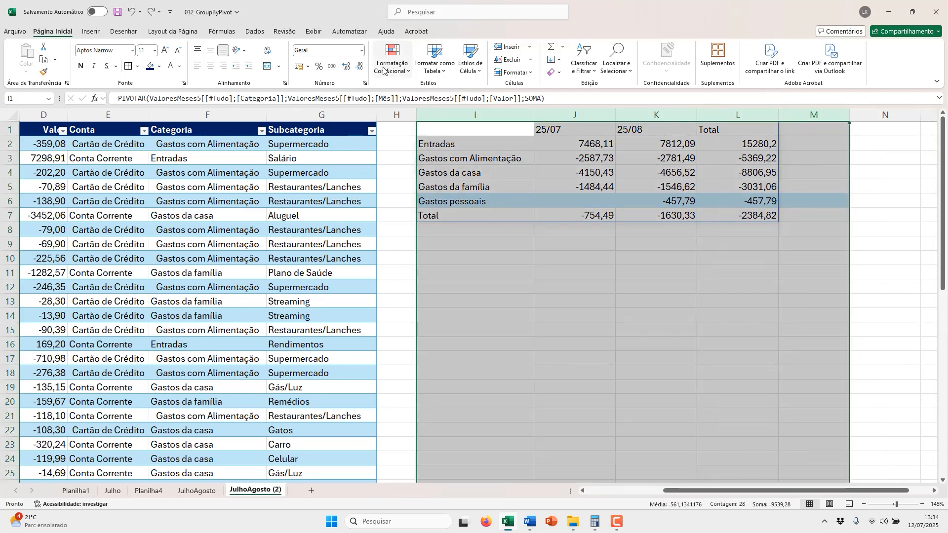
{"action": "left_click", "coordinate": [383, 71]}
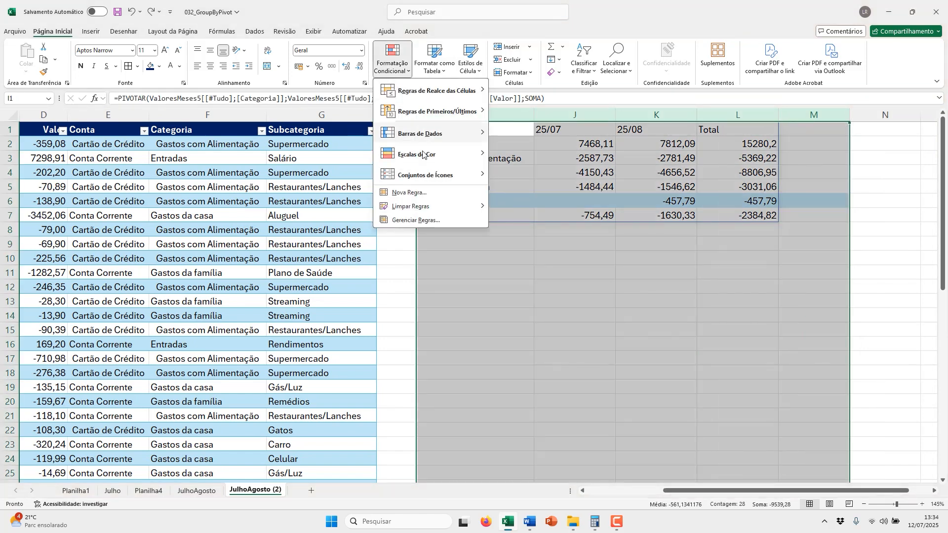
{"action": "mouse_move", "coordinate": [435, 207]}
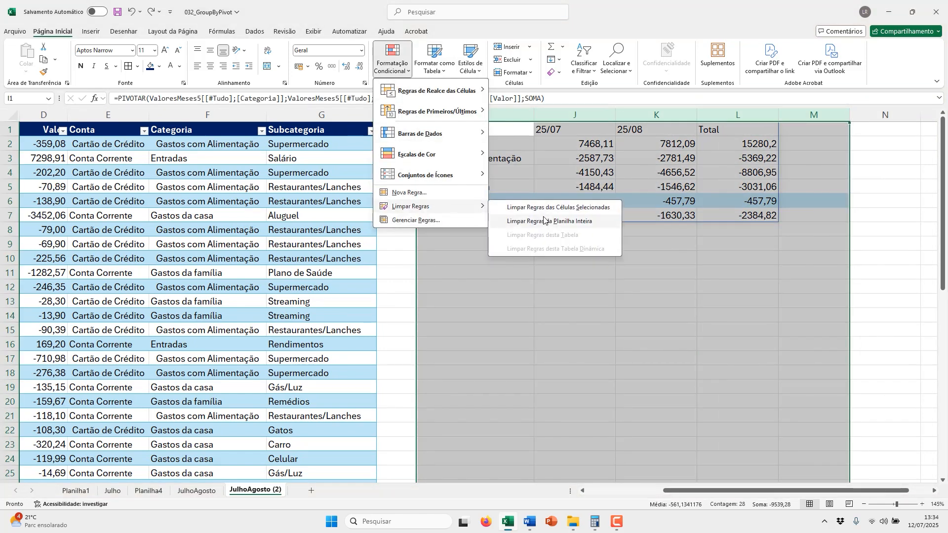
{"action": "left_click", "coordinate": [543, 209]}
{"action": "left_click", "coordinate": [494, 129]}
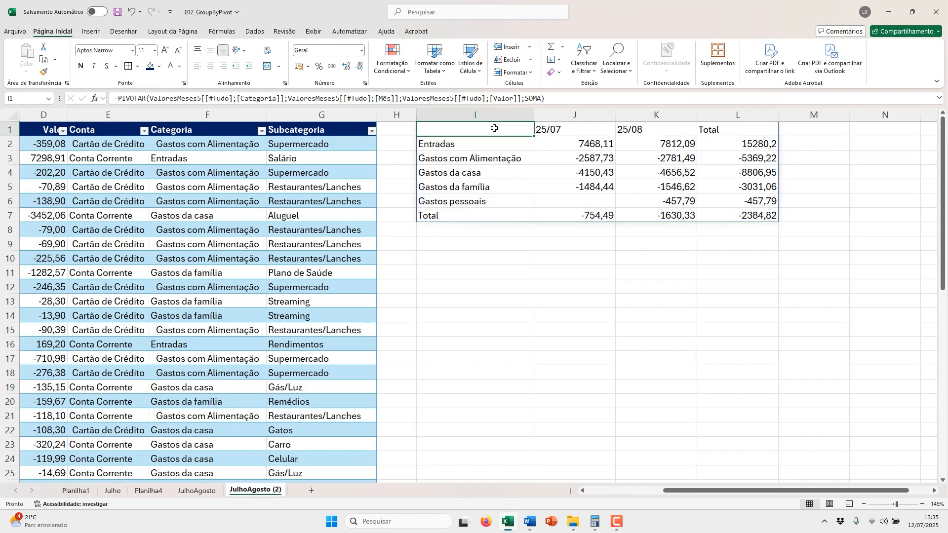
- On Planilha4, view the fields available for a pivot table slicer and close the dialog without inserting one
{"action": "left_click", "coordinate": [149, 491]}
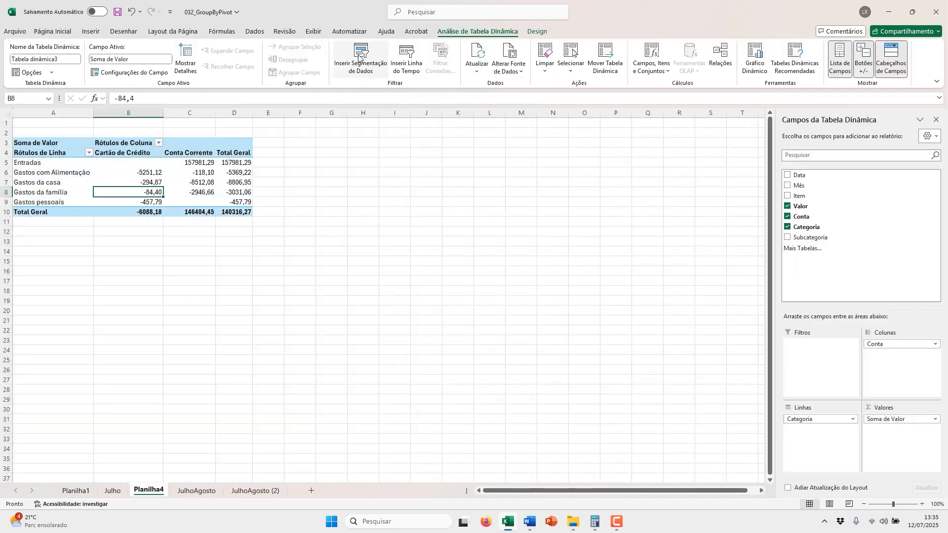
{"action": "left_click", "coordinate": [364, 62]}
{"action": "left_click_drag", "start_coordinate": [270, 134], "coordinate": [334, 143]}
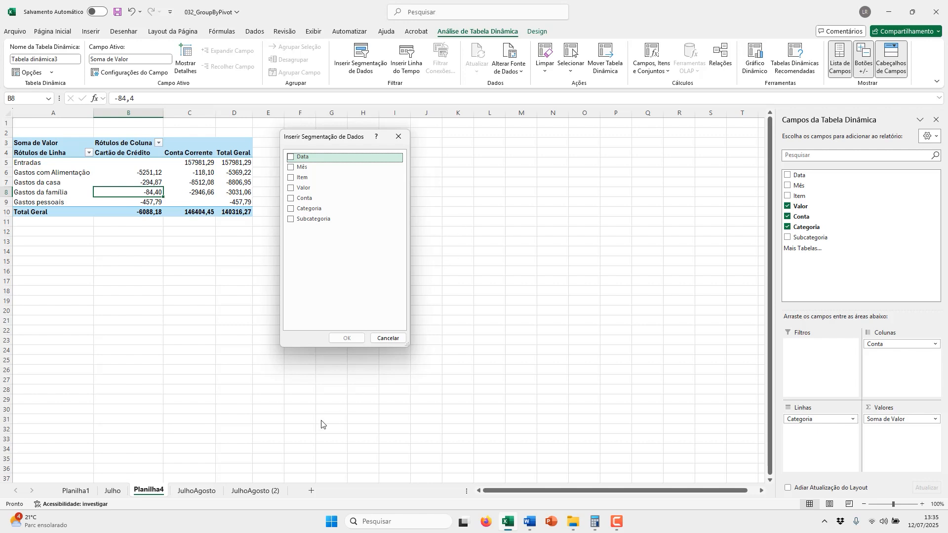
{"action": "left_click", "coordinate": [399, 140]}
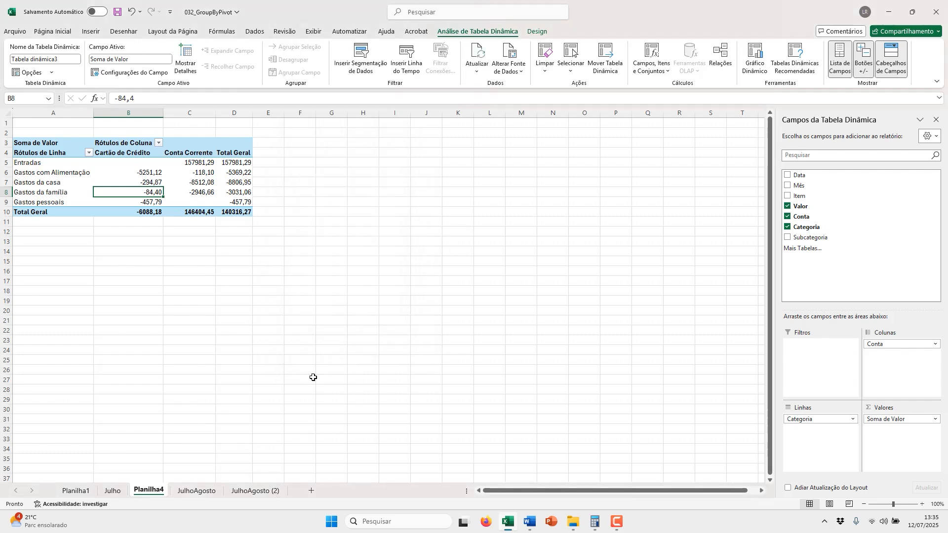
- Return to the JulhoAgosto (2) sheet and enter the heading Quinzena in N1
{"action": "left_click", "coordinate": [255, 491]}
{"action": "left_click", "coordinate": [833, 134]}
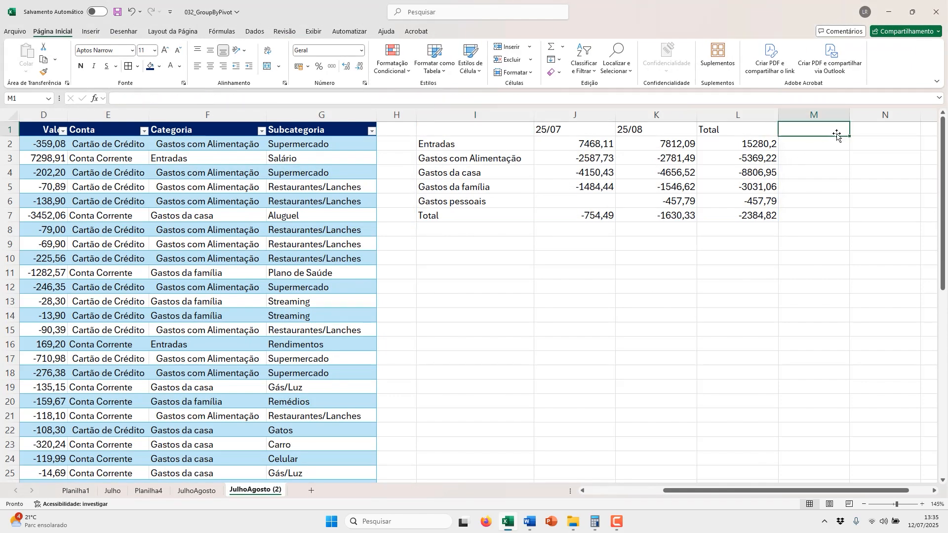
{"action": "left_click", "coordinate": [872, 127]}
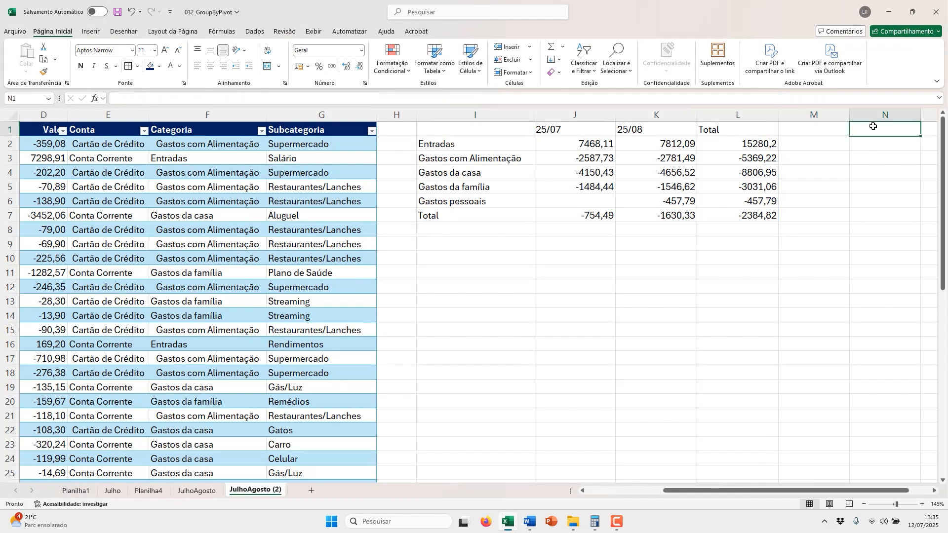
{"action": "type", "text": "Quinzena"}
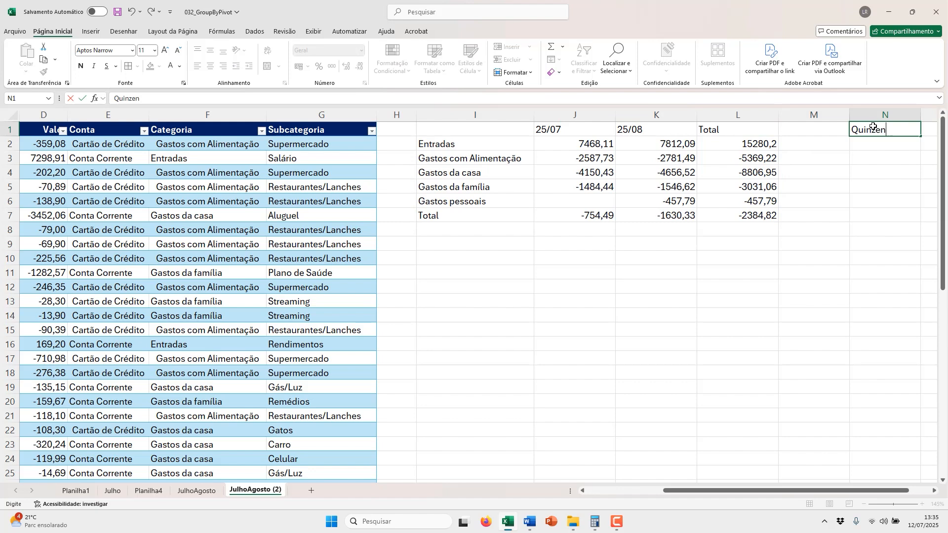
{"action": "key", "text": "Return"}
- Give the Quinzena heading a dark blue fill with white text, and add a border around the input cell N2
{"action": "left_click", "coordinate": [873, 128]}
{"action": "scroll", "coordinate": [871, 123], "scroll_direction": "right", "scroll_amount": 2}
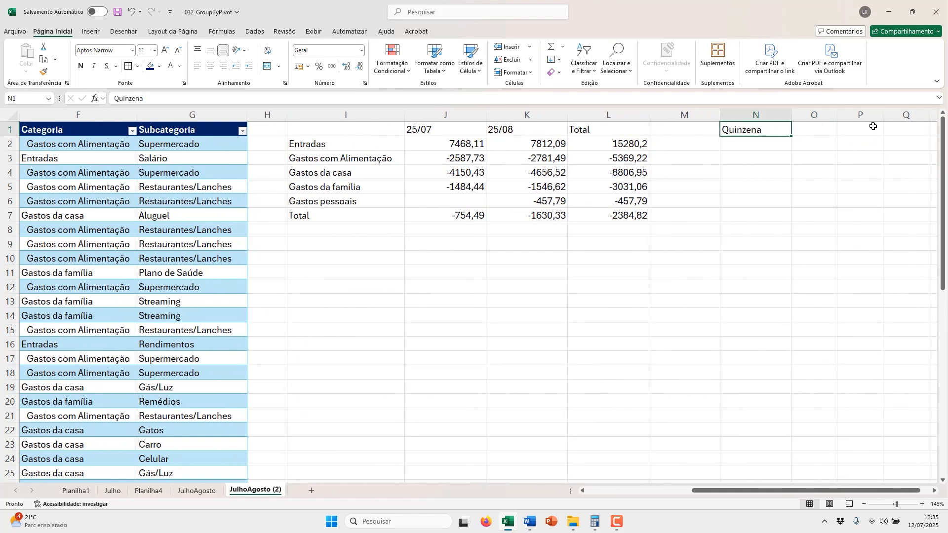
{"action": "left_click", "coordinate": [151, 66]}
{"action": "left_click", "coordinate": [171, 66]}
{"action": "key", "text": "Return"}
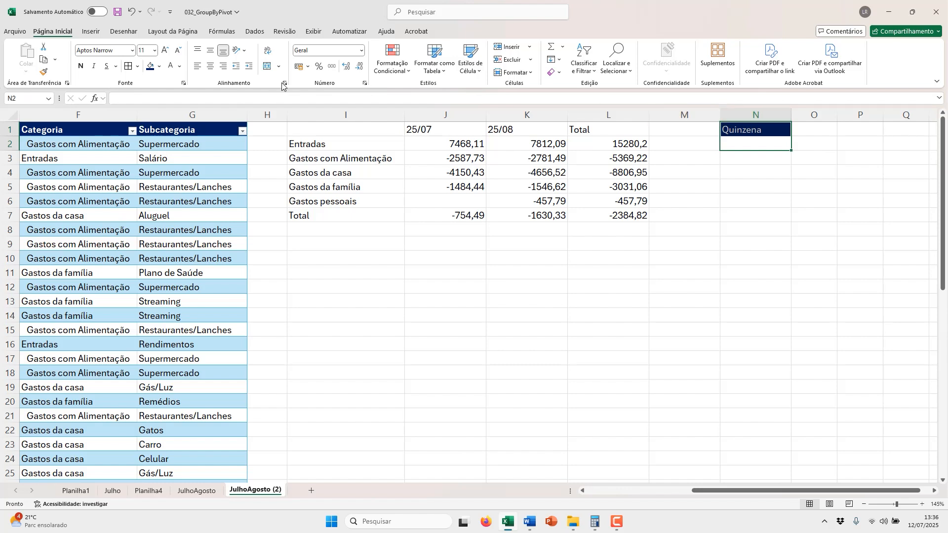
{"action": "left_click", "coordinate": [129, 64]}
- Add a legend for the fortnight options, with "1- até dia 15" in N4 and "2- depois do dia 15" in N5
{"action": "left_click", "coordinate": [757, 170]}
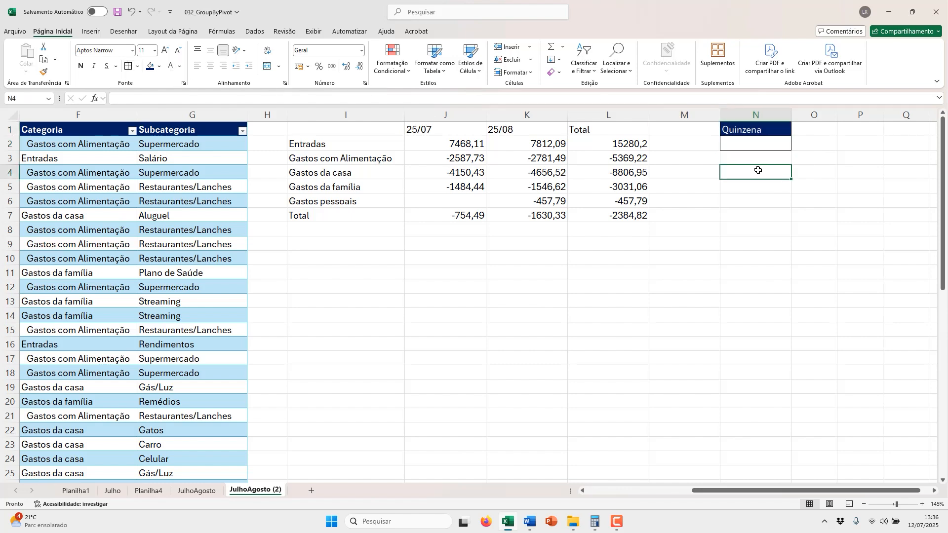
{"action": "type", "text": "1-"}
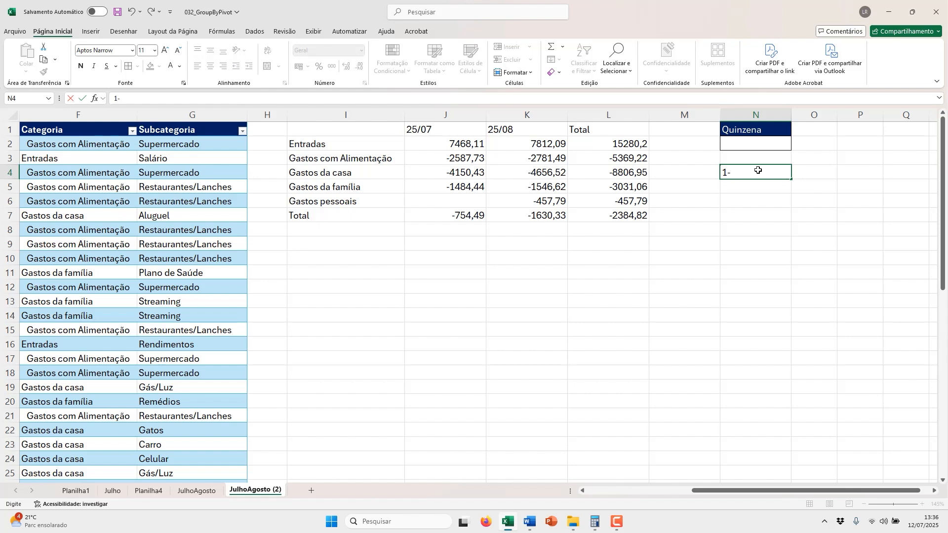
{"action": "type", "text": " até dia 15"}
{"action": "key", "text": "Return"}
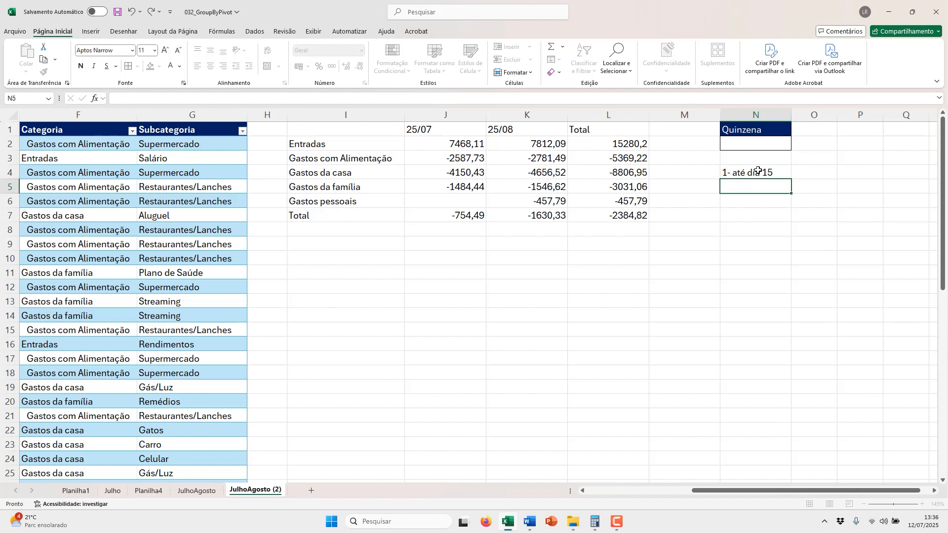
{"action": "type", "text": "2- depois do dia 15"}
{"action": "key", "text": "Return"}
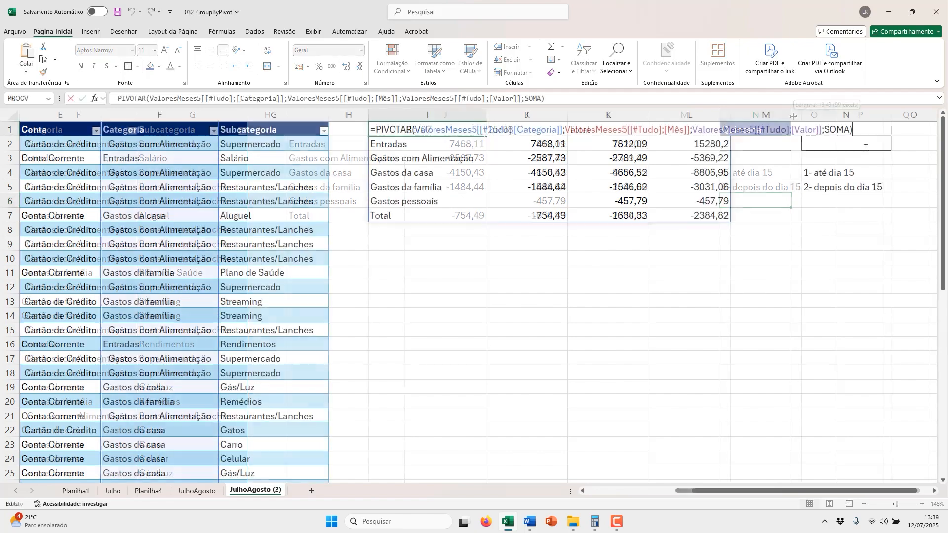
- Reopen the PIVOTAR formula in I1 and skip the optional arguments after SOMA up to filter_array
{"action": "key", "text": "BackSpace"}
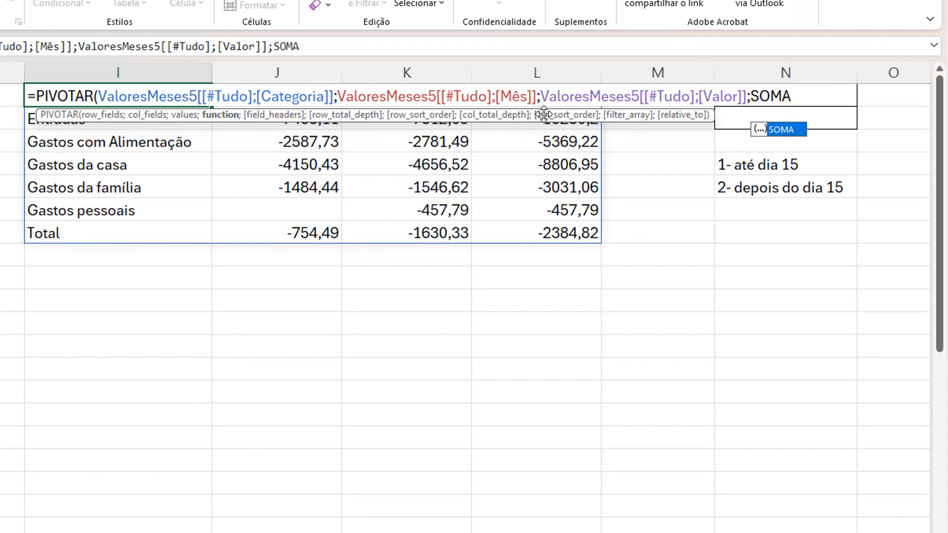
{"action": "type", "text": ";;"}
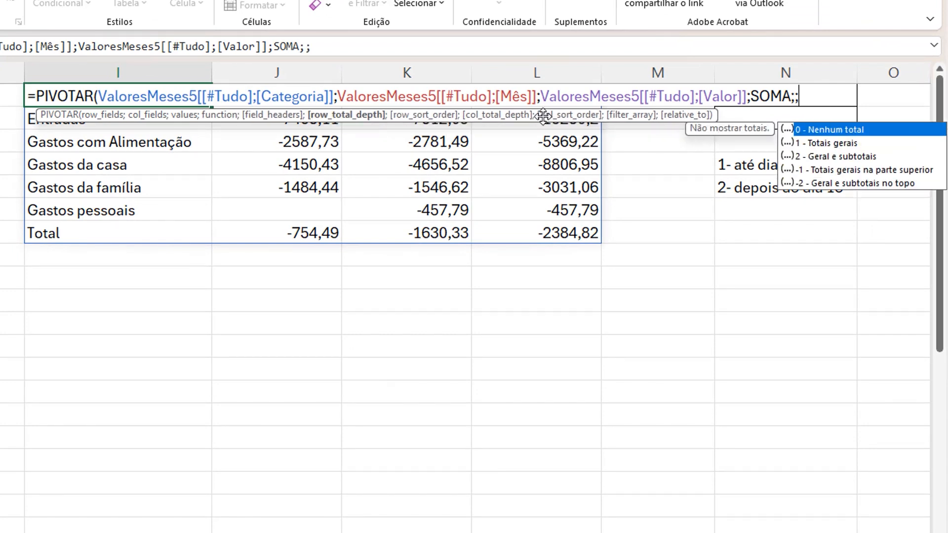
{"action": "type", "text": ";;"}
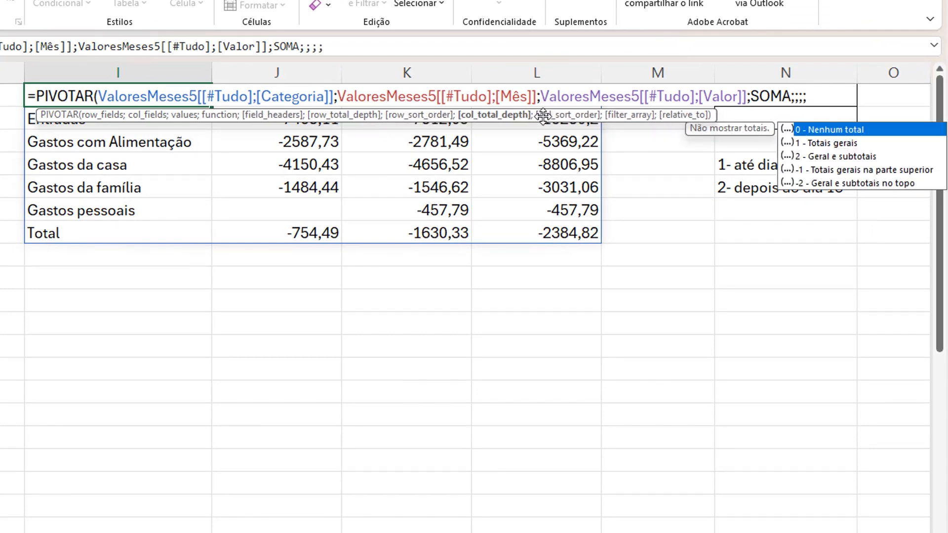
{"action": "type", "text": ";;"}
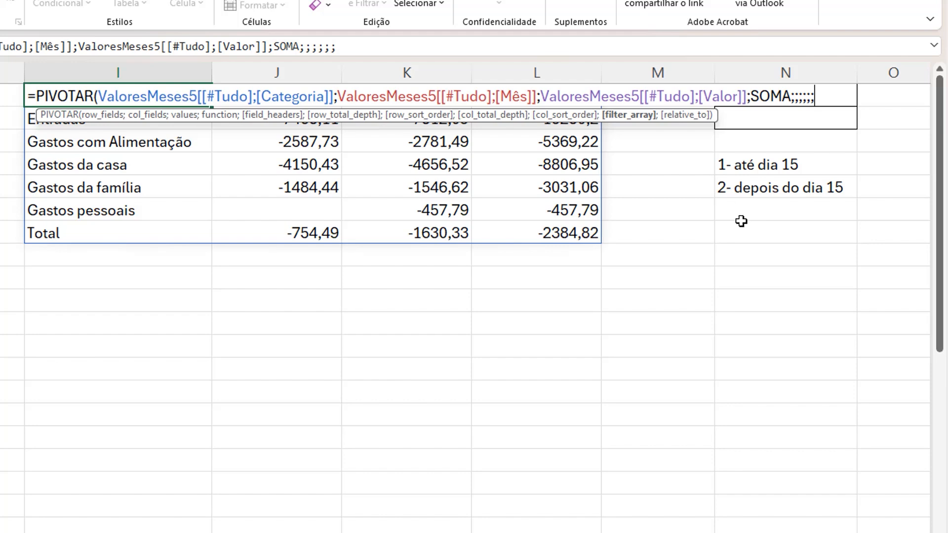
- Start a SES function as the PIVOTAR filter array, with N2=1 as its first logical test
{"action": "type", "text": "SE"}
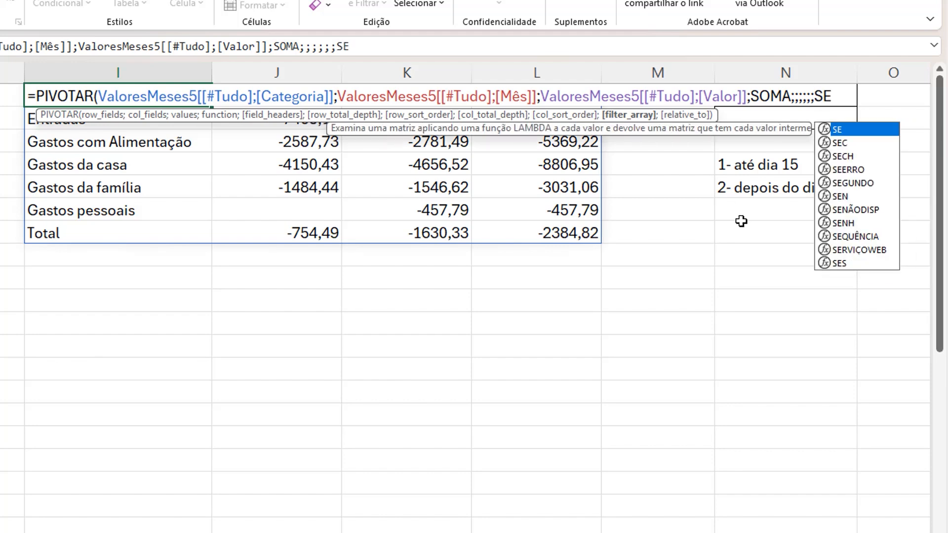
{"action": "type", "text": "S"}
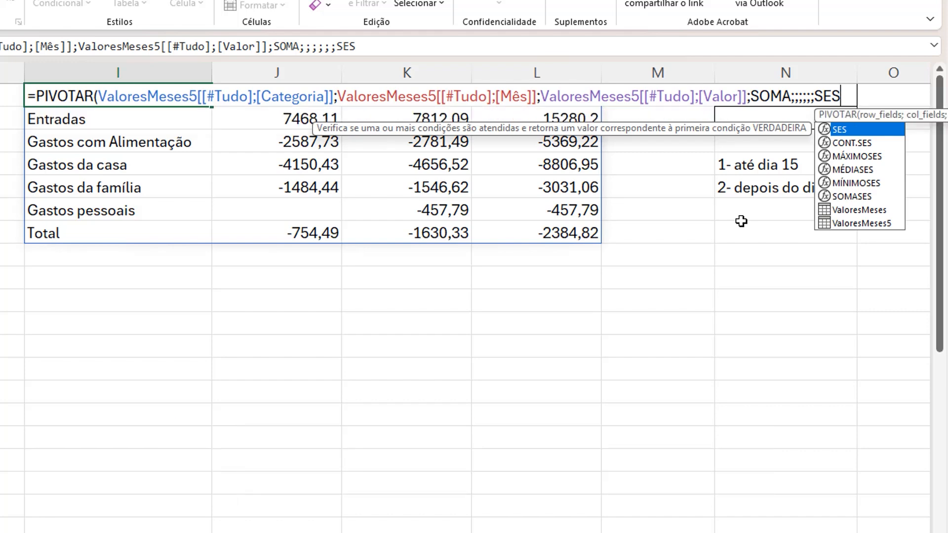
{"action": "type", "text": "("}
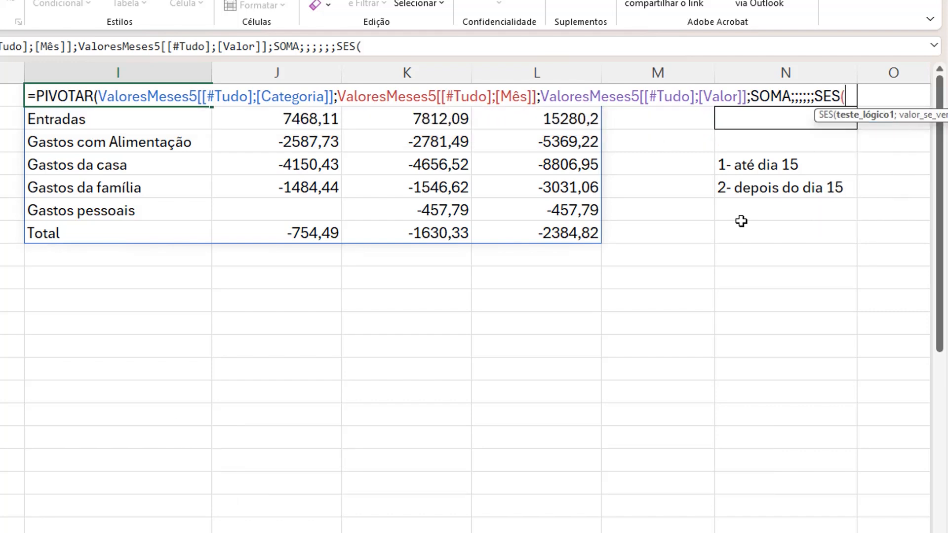
{"action": "left_click", "coordinate": [755, 119]}
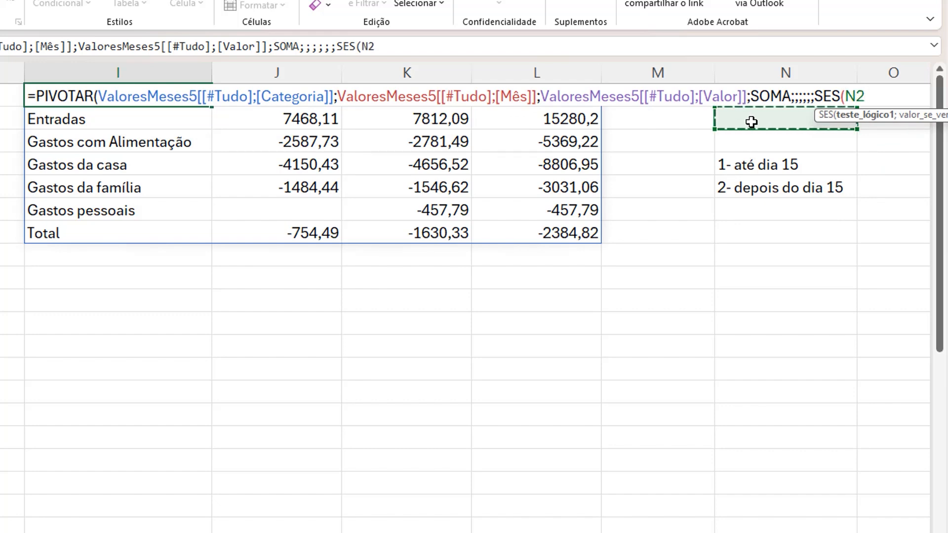
{"action": "type", "text": "=1"}
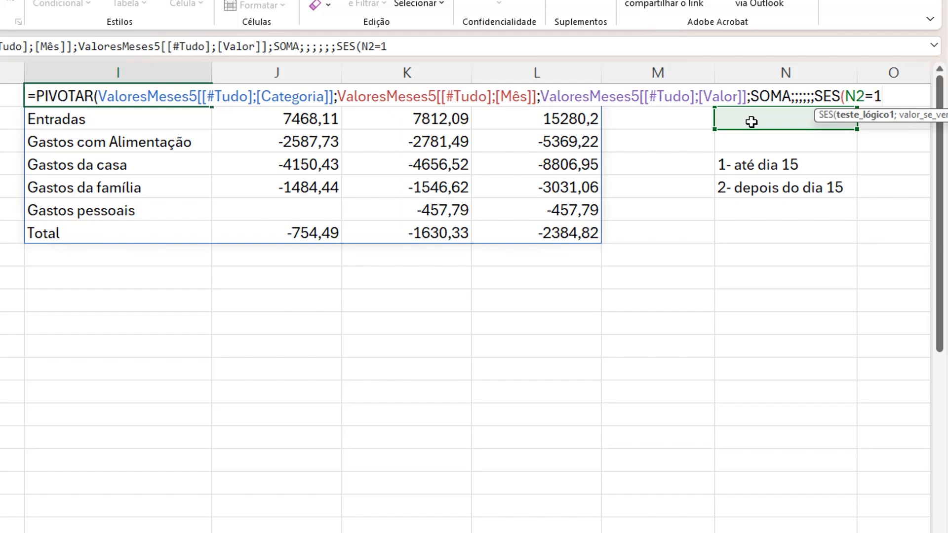
{"action": "type", "text": ";"}
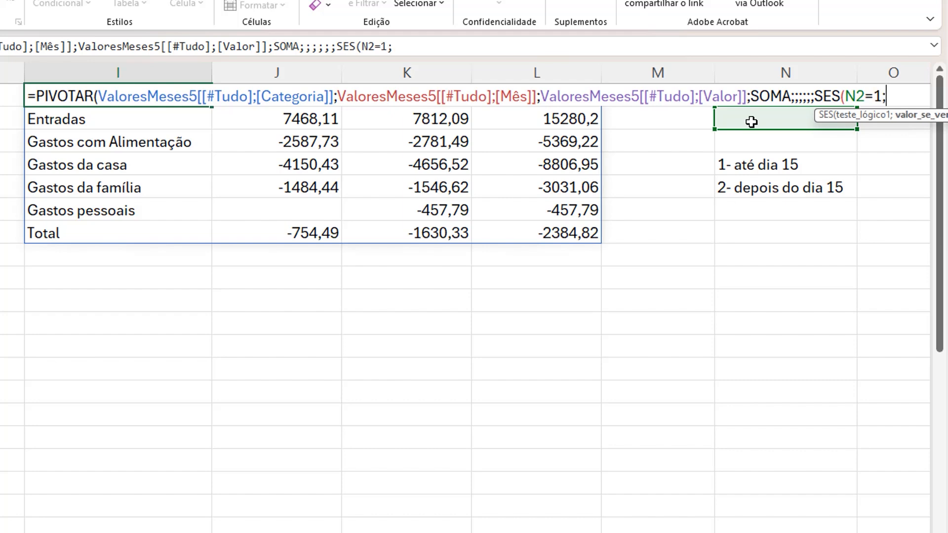
- Set the result for N2=1 to DIA of the whole Data column, including its header, being <=15
{"action": "type", "text": "DIA"}
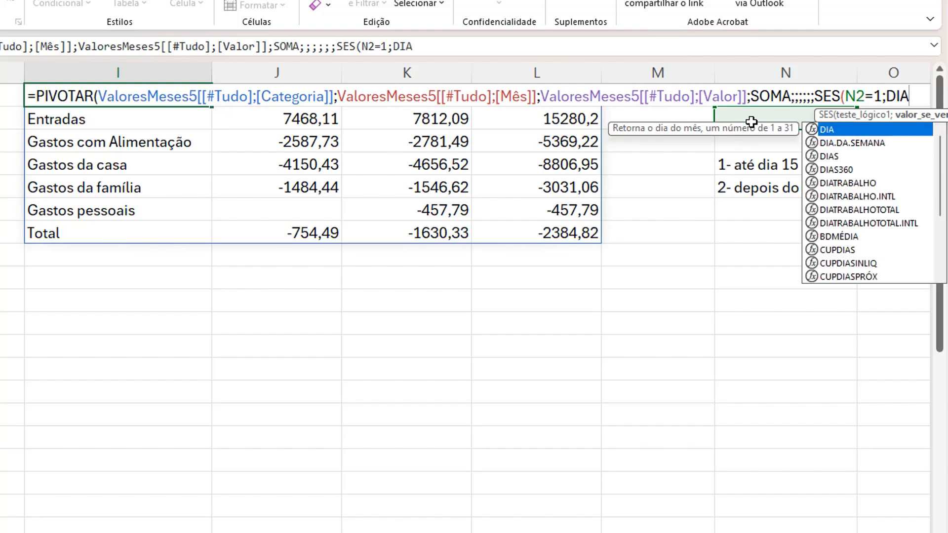
{"action": "type", "text": "("}
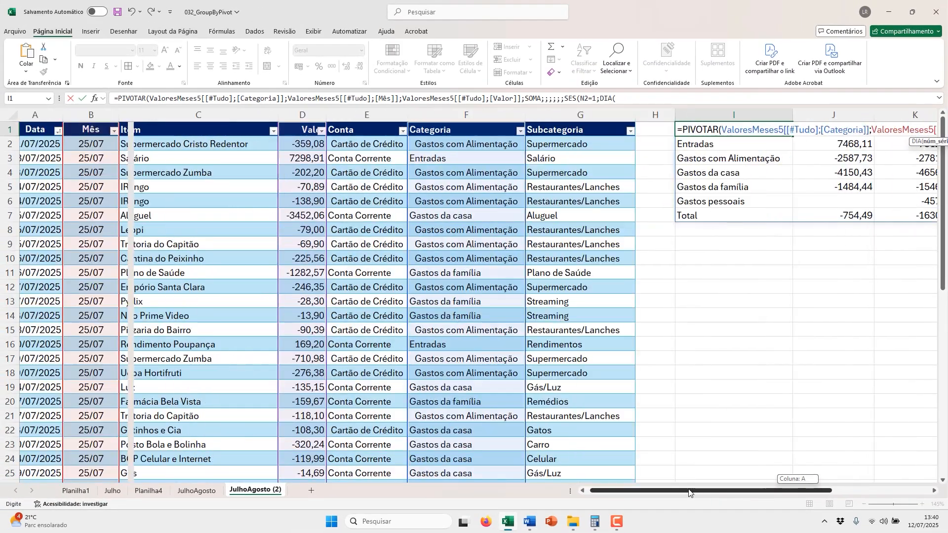
{"action": "left_click", "coordinate": [47, 130]}
{"action": "key", "text": "ctrl+shift+Down"}
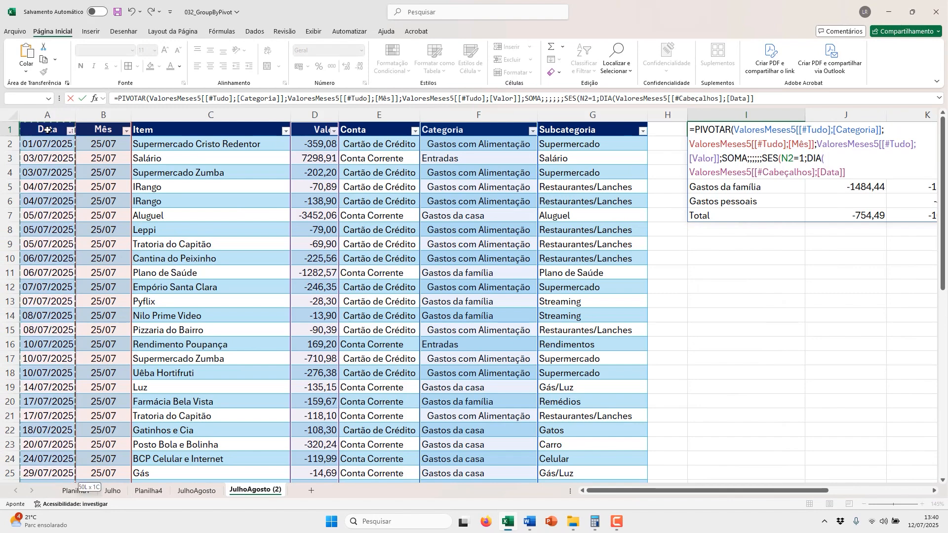
{"action": "type", "text": ")"}
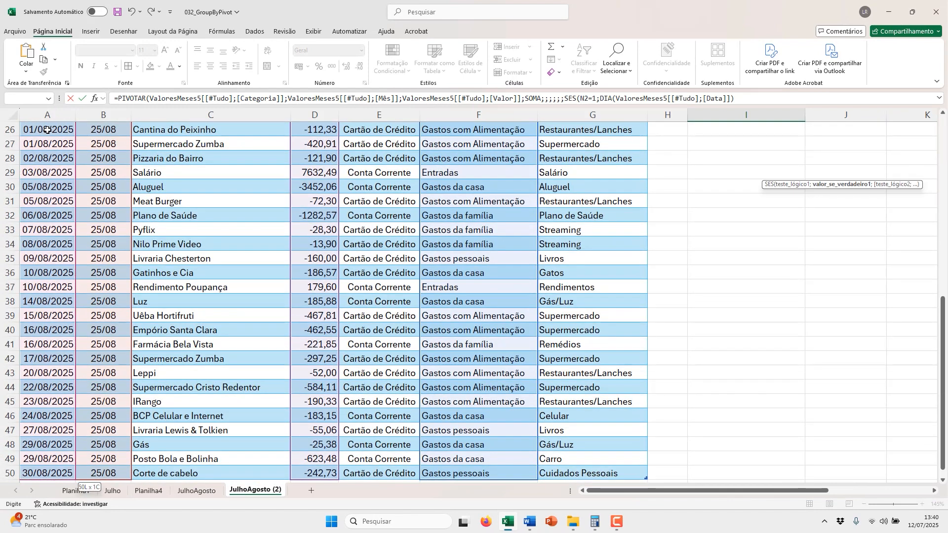
{"action": "scroll", "coordinate": [520, 217], "scroll_direction": "up", "scroll_amount": 8}
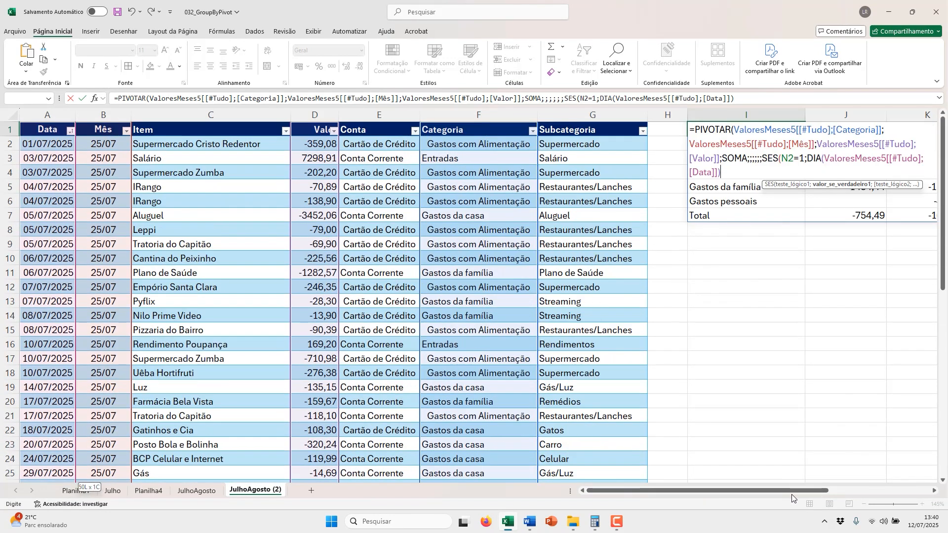
{"action": "left_click_drag", "start_coordinate": [795, 494], "coordinate": [874, 489]}
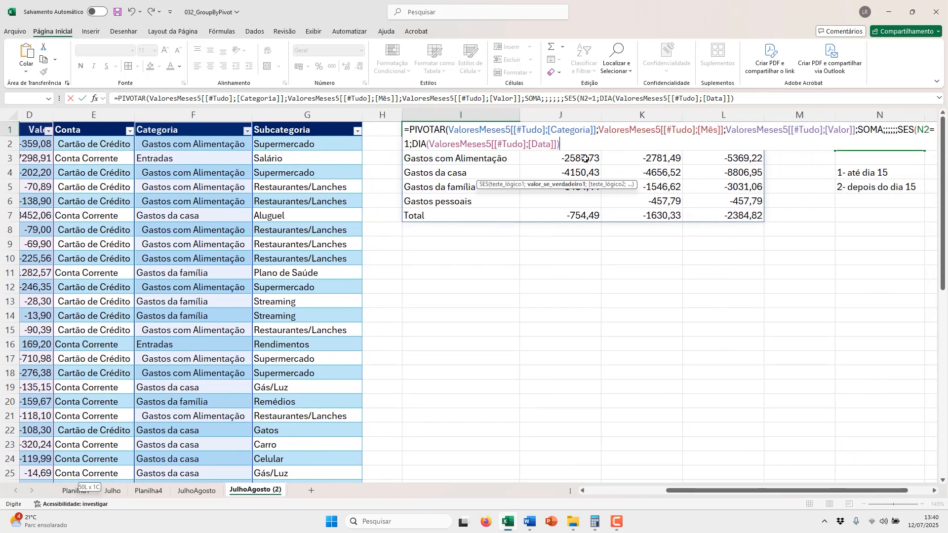
{"action": "type", "text": "<=15"}
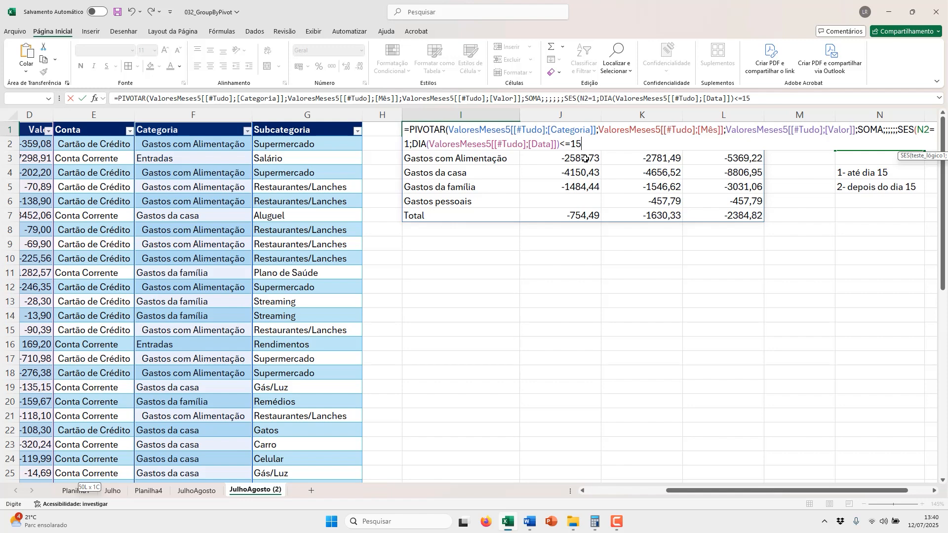
- Add N2=2 as the second SES test and copy in the DIA of the Data column <=15 condition as its result
{"action": "type", "text": ";"}
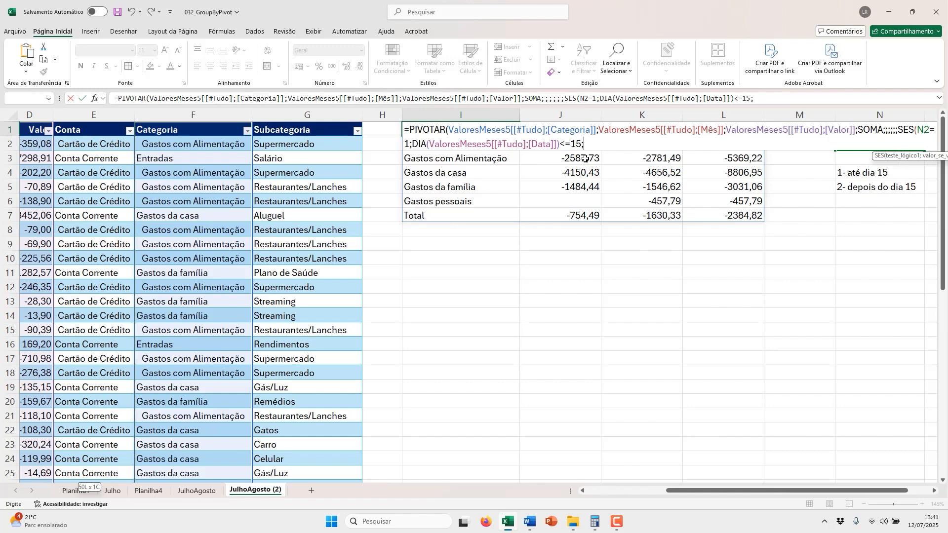
{"action": "type", "text": "N2=2;"}
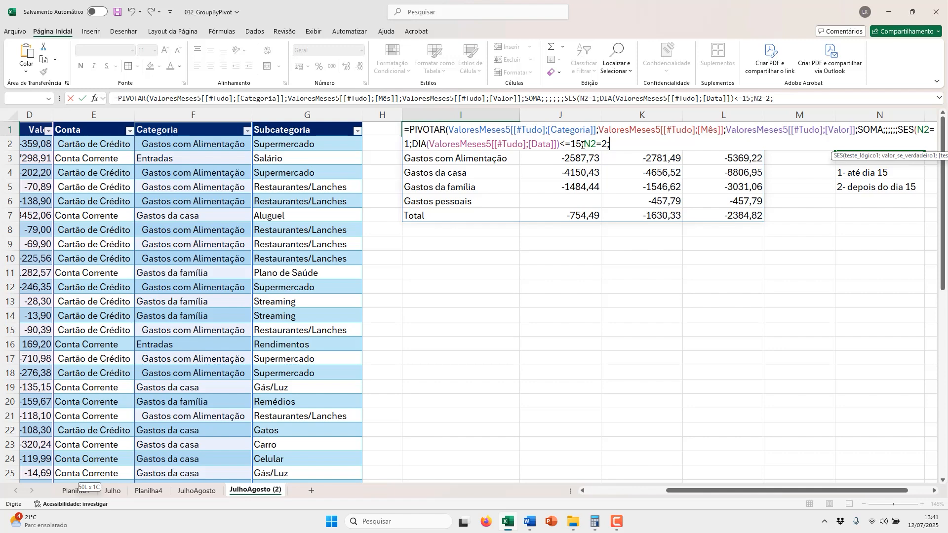
{"action": "left_click_drag", "start_coordinate": [581, 143], "coordinate": [418, 148]}
{"action": "key", "text": "ctrl+c"}
{"action": "left_click", "coordinate": [645, 148]}
{"action": "key", "text": "ctrl+v"}
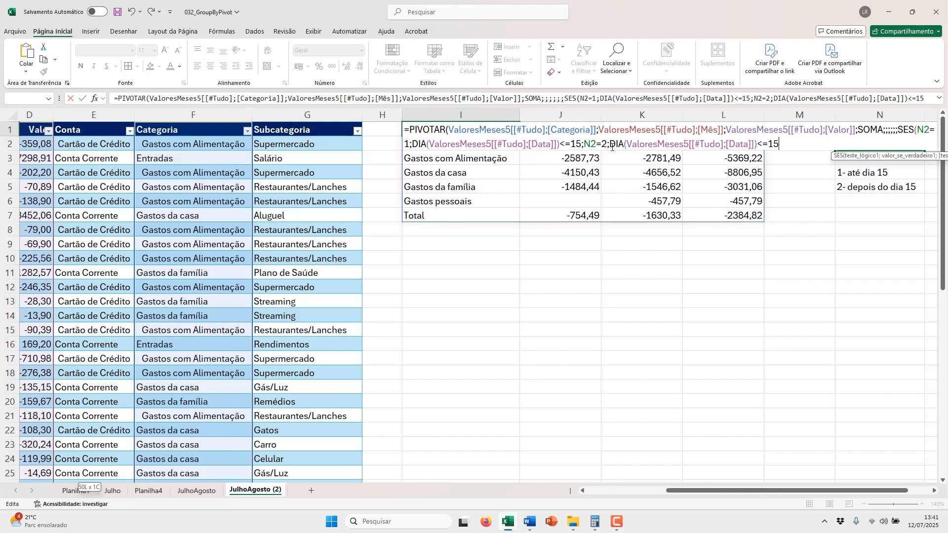
- Change the copied DIA condition for N2=2 to >15, close the SES and PIVOTAR functions, and enter the formula
{"action": "left_click_drag", "start_coordinate": [610, 147], "coordinate": [757, 146]}
{"action": "left_click", "coordinate": [769, 145]}
{"action": "key", "text": "BackSpace"}
{"action": "key", "text": "BackSpace"}
{"action": "type", "text": ">15)"}
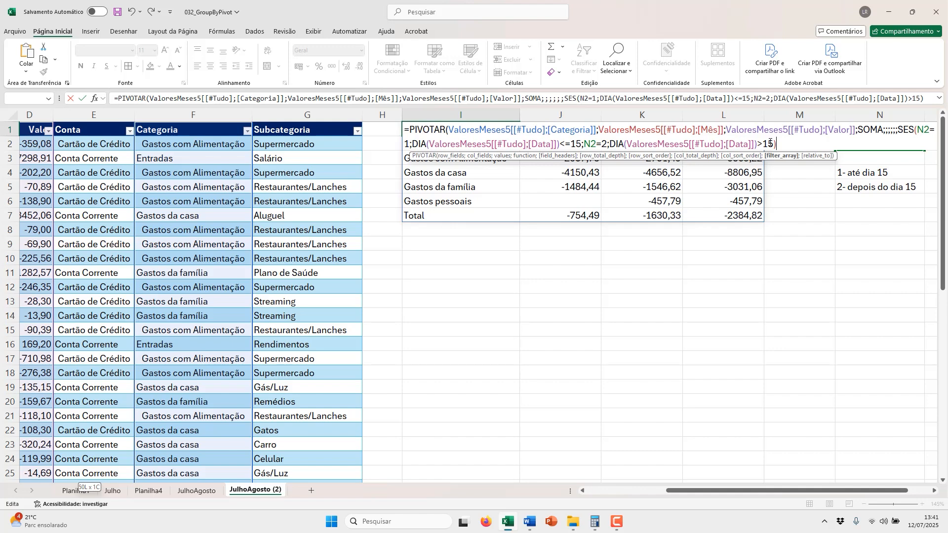
{"action": "type", "text": ")"}
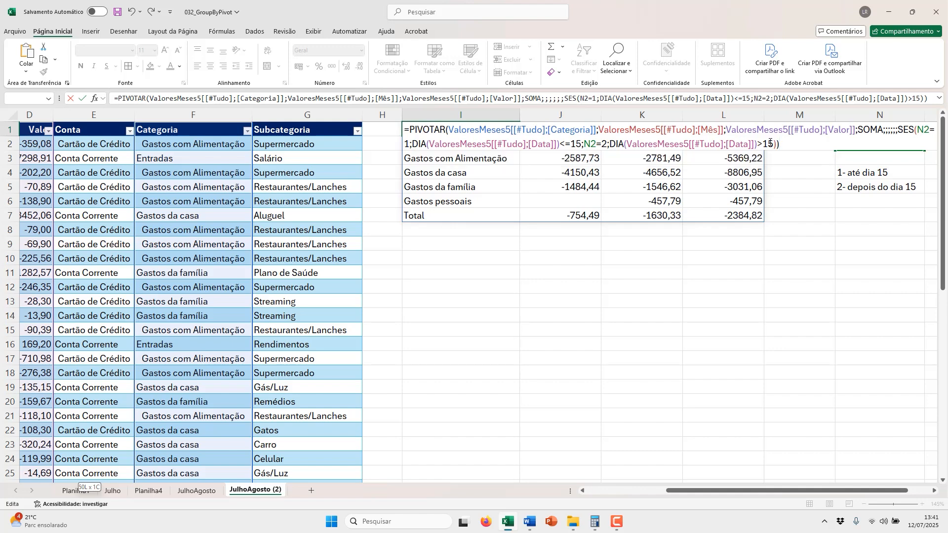
{"action": "key", "text": "Return"}
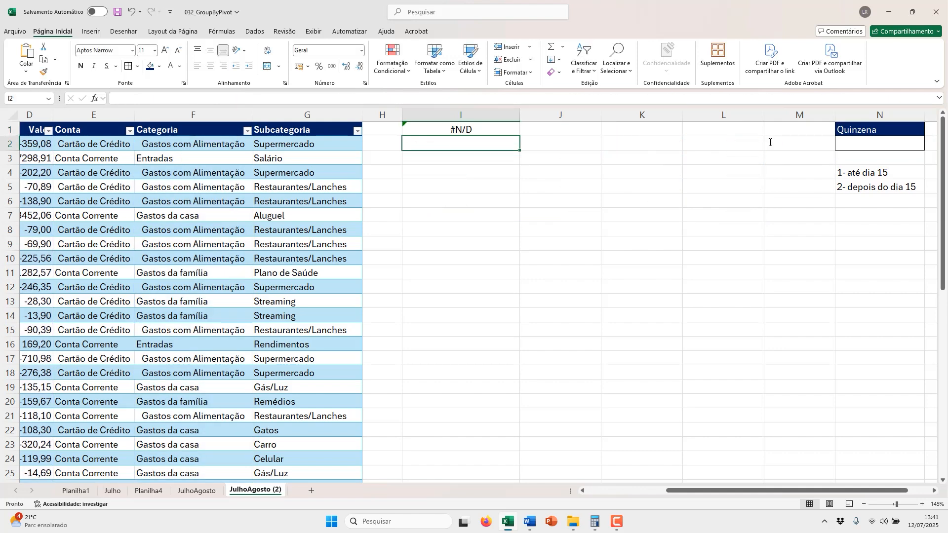
{"action": "key", "text": "Up"}
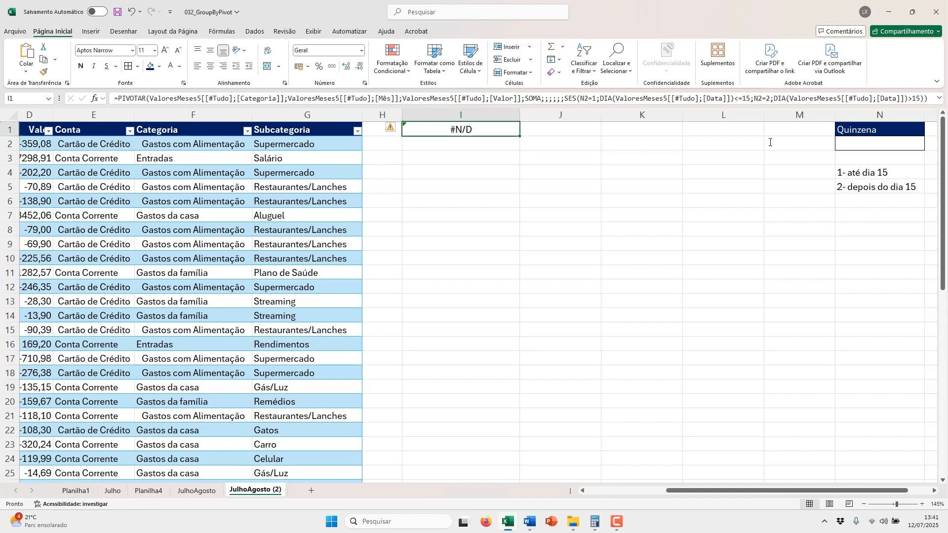
{"action": "left_click", "coordinate": [876, 143]}
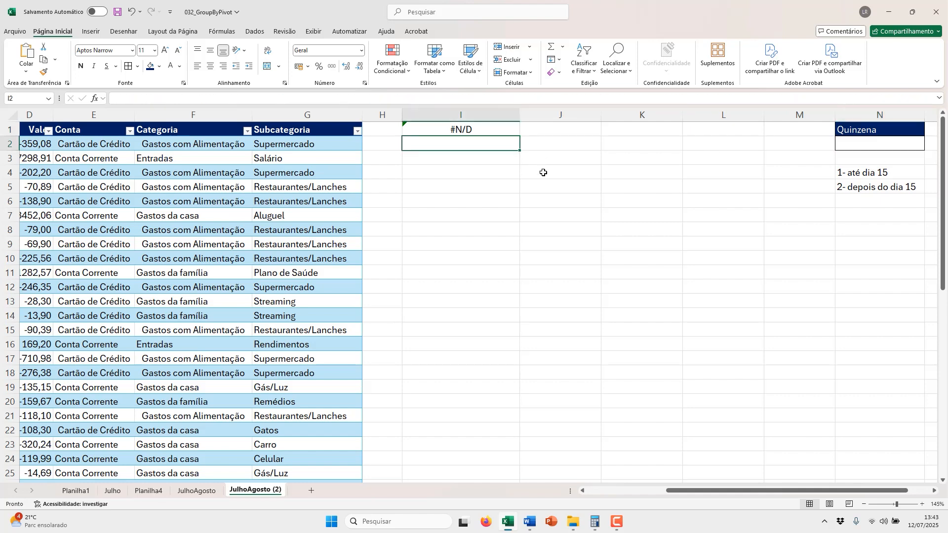
- Reopen the PIVOTAR formula in I1 and add VERDADEIRO as the final SES logical test after the >15 condition
{"action": "left_click", "coordinate": [482, 127]}
{"action": "double_click", "coordinate": [482, 127]}
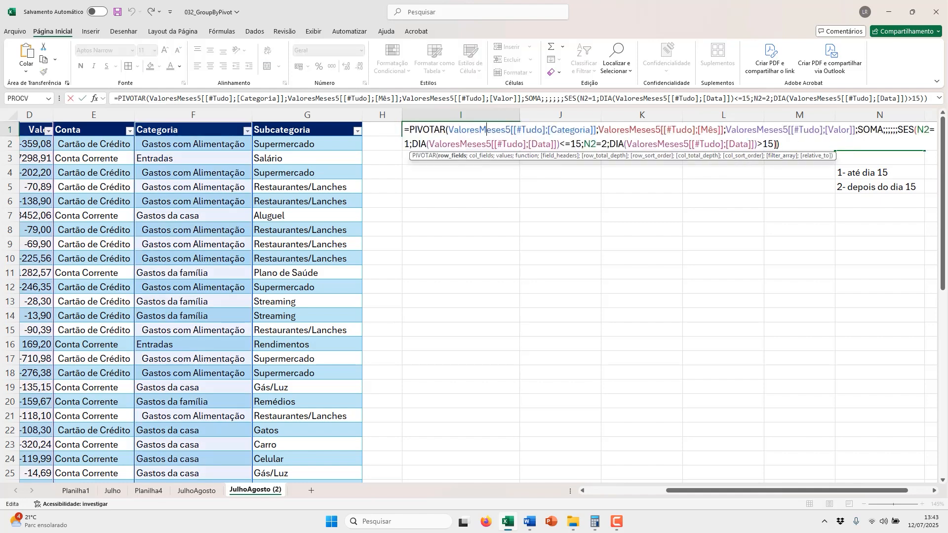
{"action": "left_click", "coordinate": [772, 145]}
{"action": "type", "text": ";"}
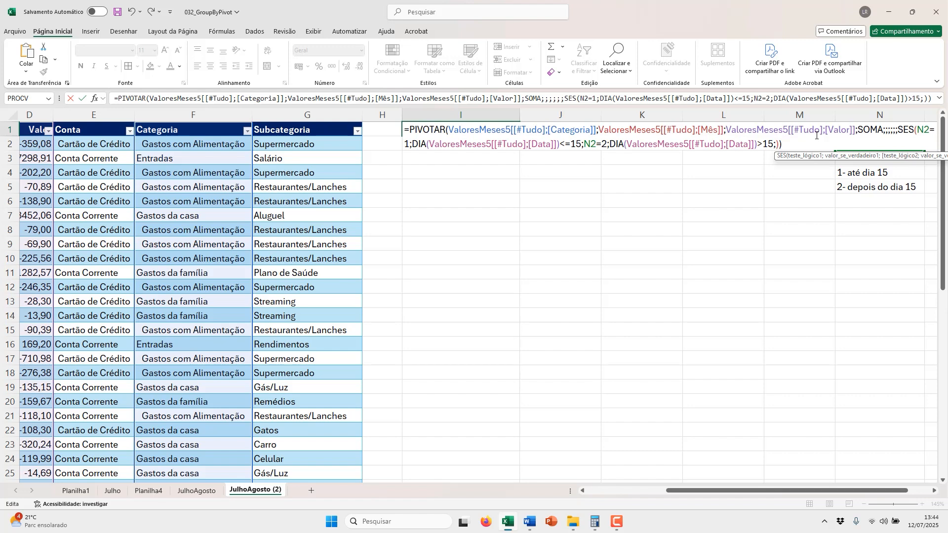
{"action": "type", "text": "VERDADEIR"}
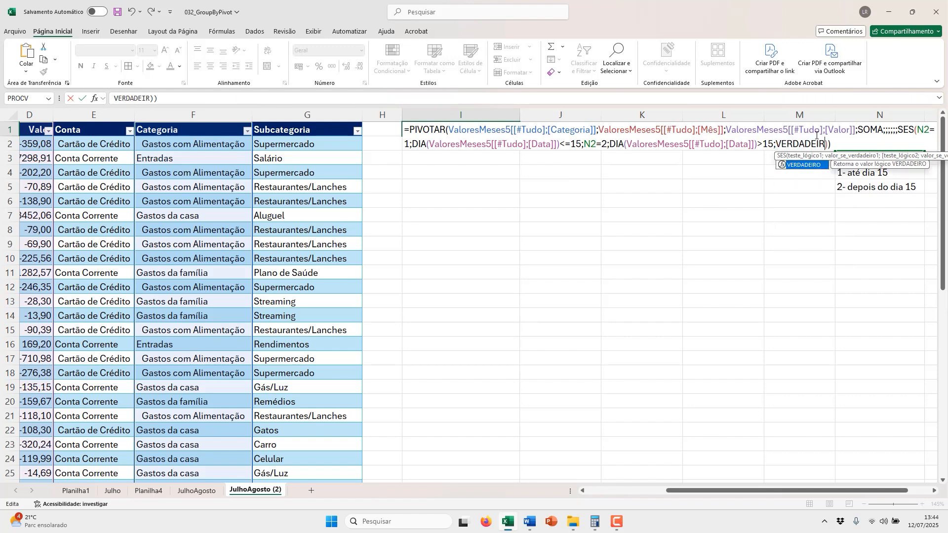
{"action": "type", "text": "O"}
{"action": "type", "text": ";"}
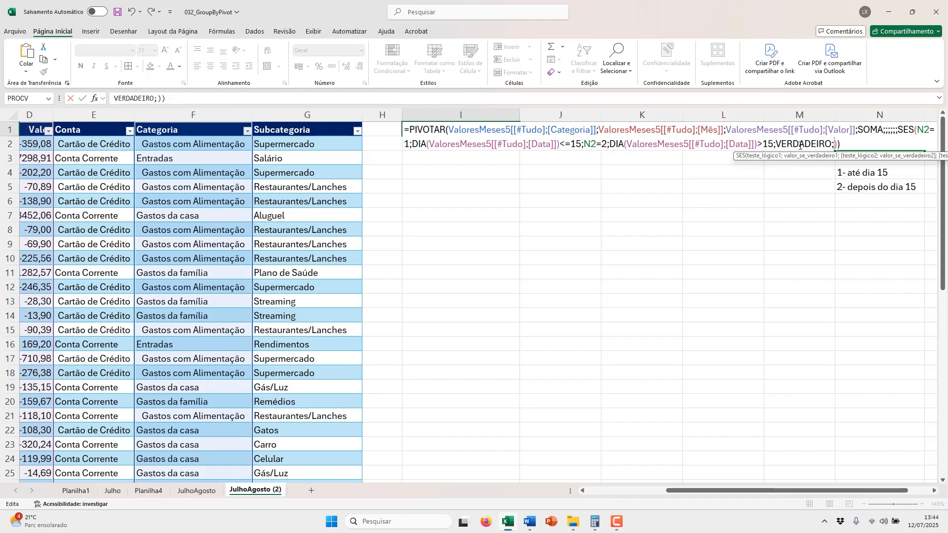
- Set the VERDADEIRO result to a copy of the DIA condition on the Data column changed to >0, and enter the formula
{"action": "left_click_drag", "start_coordinate": [774, 144], "coordinate": [612, 141]}
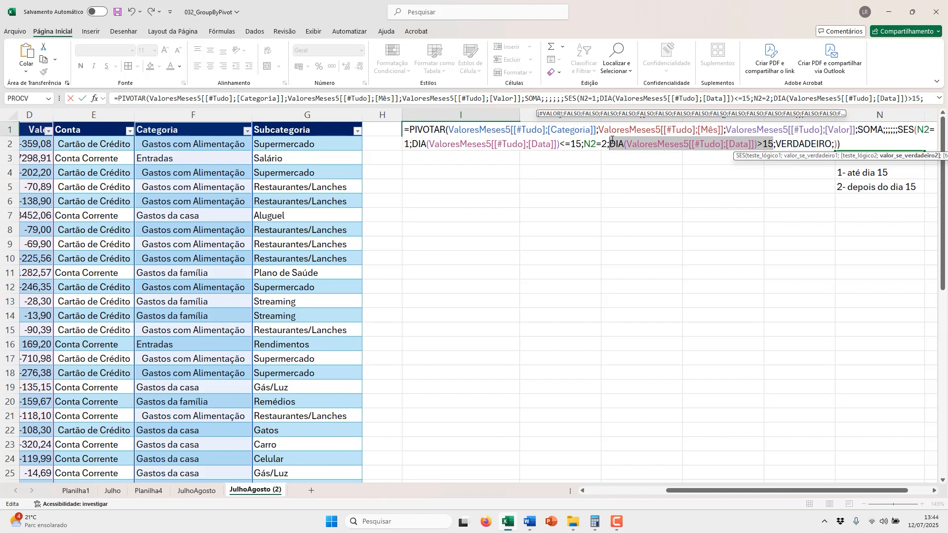
{"action": "key", "text": "ctrl+c"}
{"action": "left_click", "coordinate": [835, 144]}
{"action": "key", "text": "ctrl+v"}
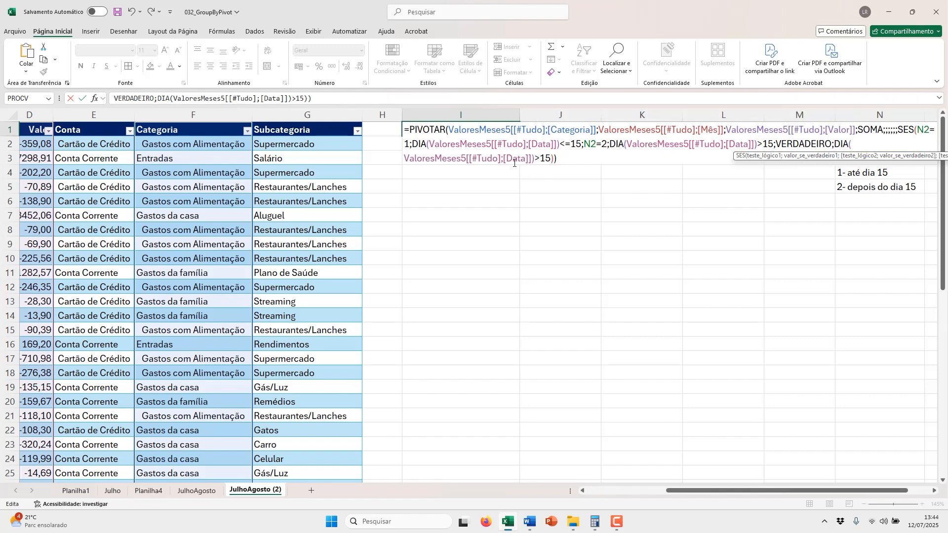
{"action": "key", "text": "BackSpace"}
{"action": "key", "text": "BackSpace"}
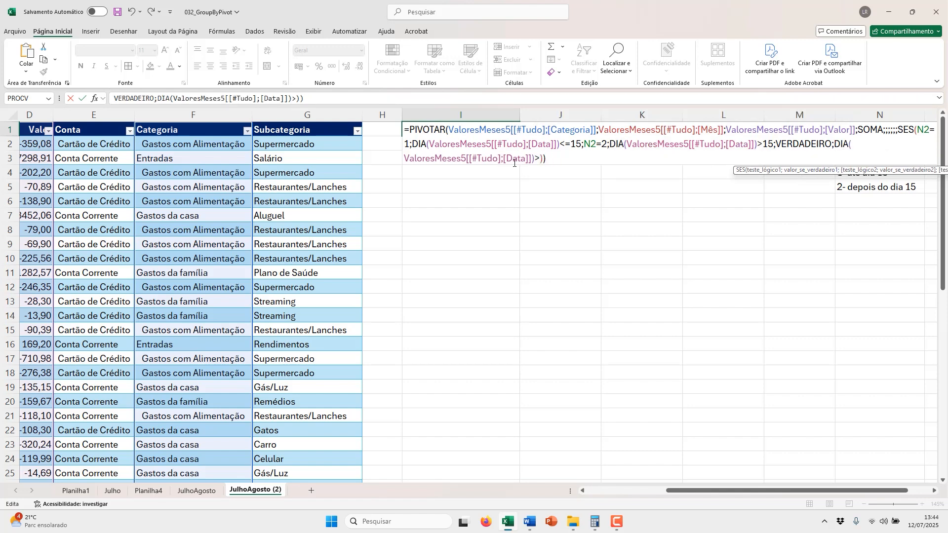
{"action": "type", "text": "0"}
{"action": "key", "text": "Return"}
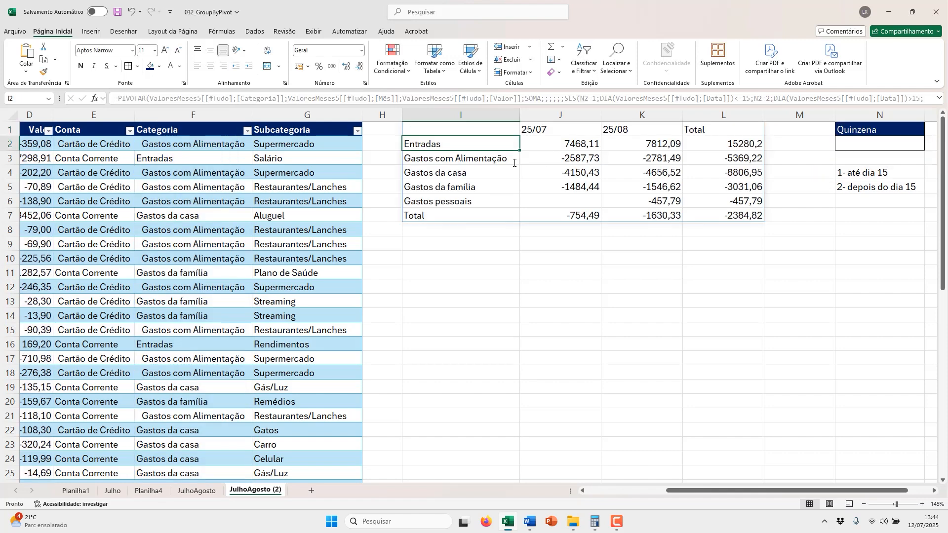
- Test the filter for the first fortnight by entering 1 in the Quinzena cell N2
{"action": "key", "text": "Up"}
{"action": "key", "text": "Right"}
{"action": "key", "text": "Right"}
{"action": "key", "text": "Right"}
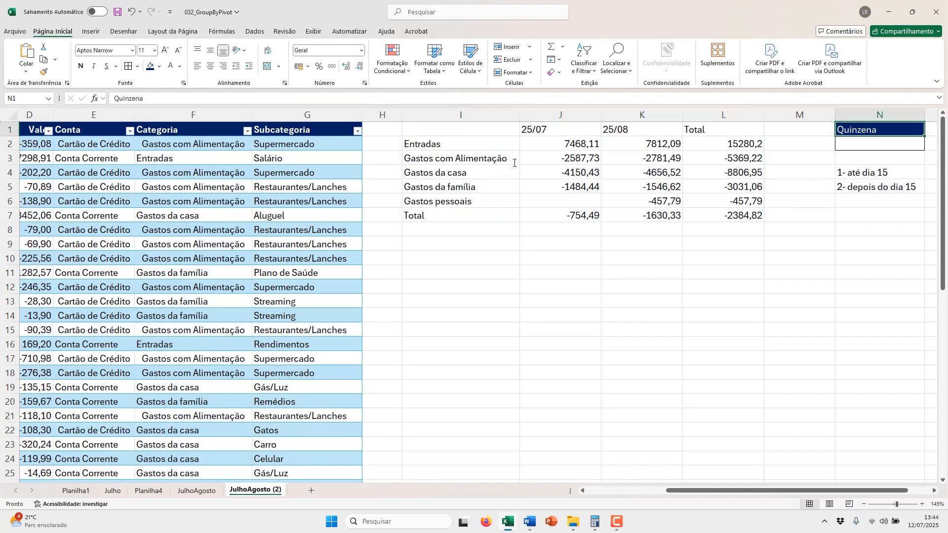
{"action": "key", "text": "Down"}
{"action": "type", "text": "1"}
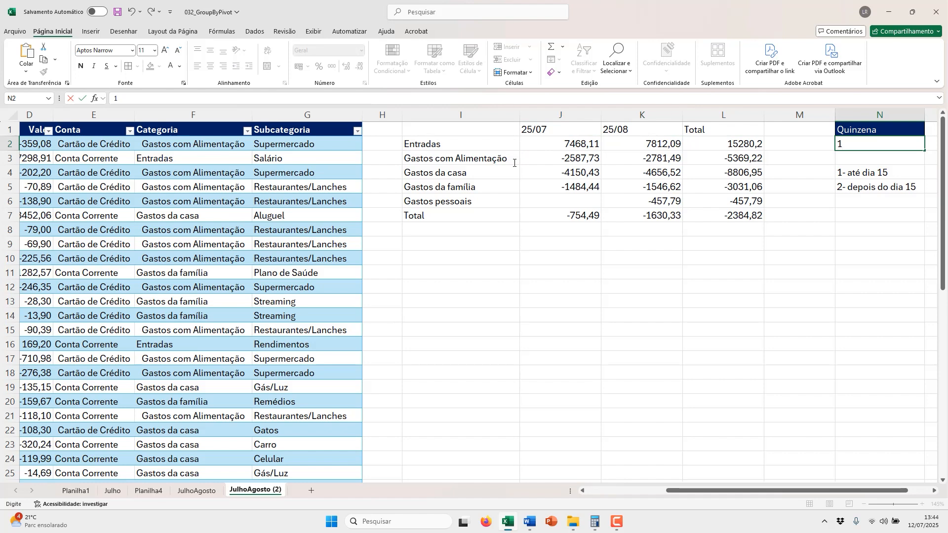
{"action": "key", "text": "Return"}
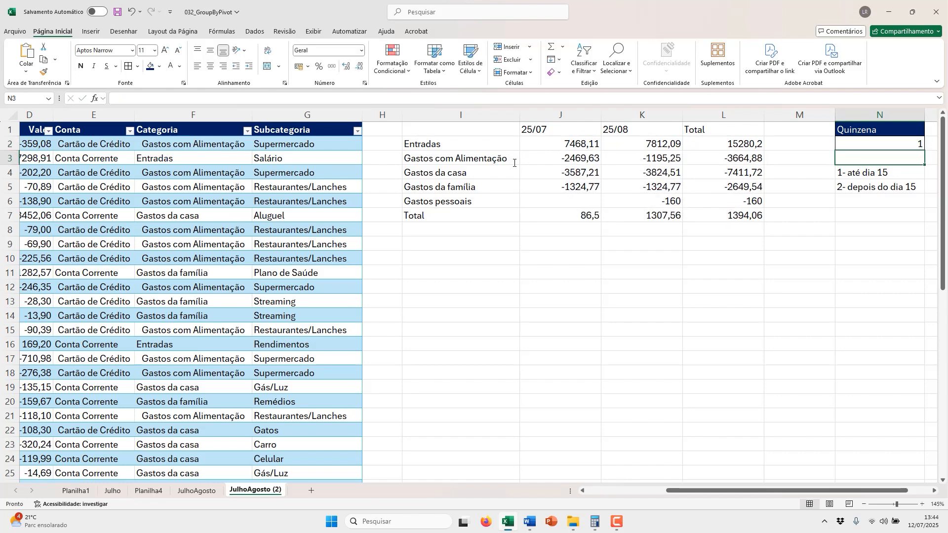
- Test the second fortnight by setting the Quinzena cell N2 to 2
{"action": "key", "text": "Up"}
{"action": "type", "text": "2"}
{"action": "key", "text": "Return"}
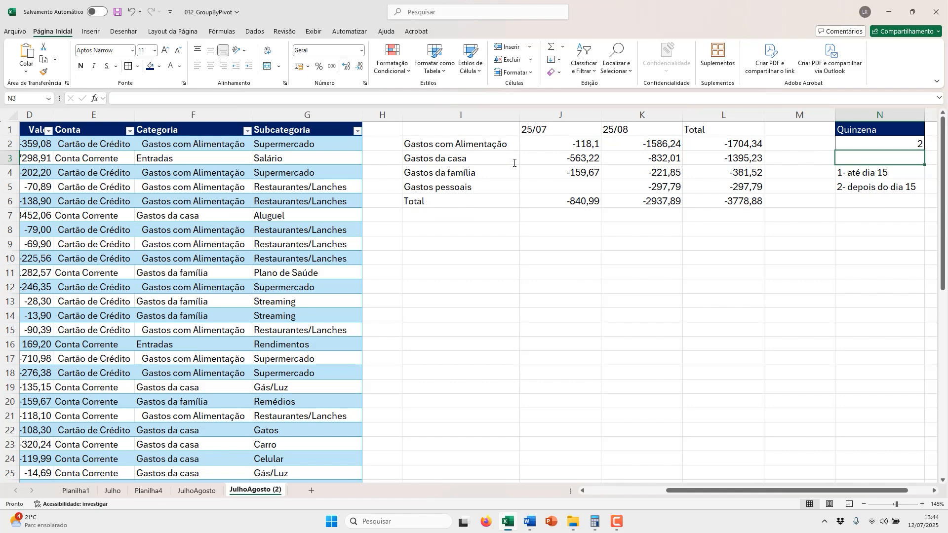
- Set the Quinzena cell N2 back to 1 and finally to 0 to apply the fallback condition
{"action": "left_click", "coordinate": [873, 141]}
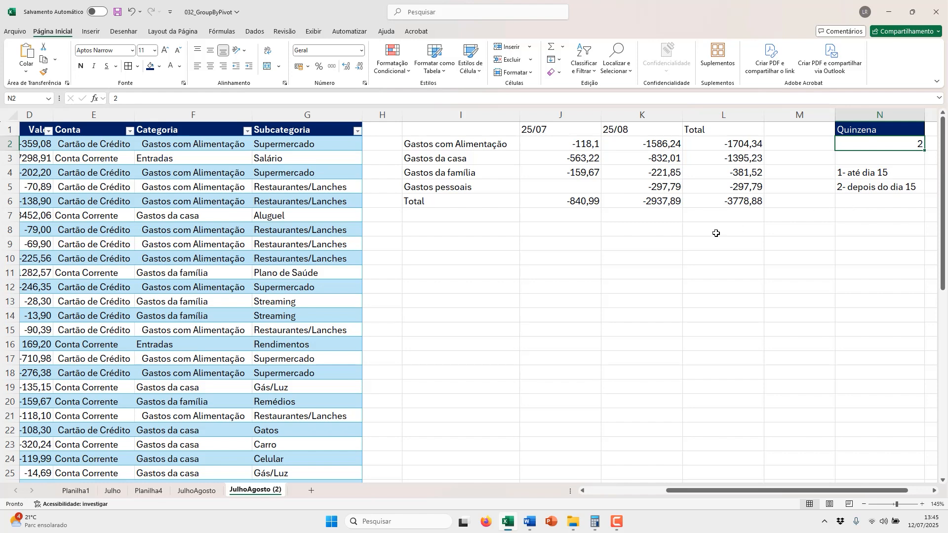
{"action": "type", "text": "1"}
{"action": "key", "text": "Return"}
{"action": "left_click", "coordinate": [874, 145]}
{"action": "type", "text": "0"}
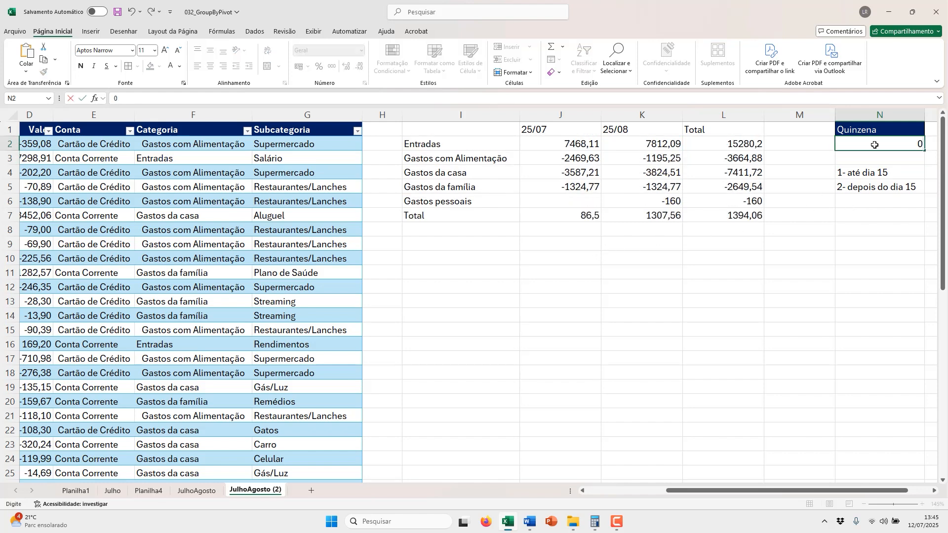
{"action": "key", "text": "Return"}
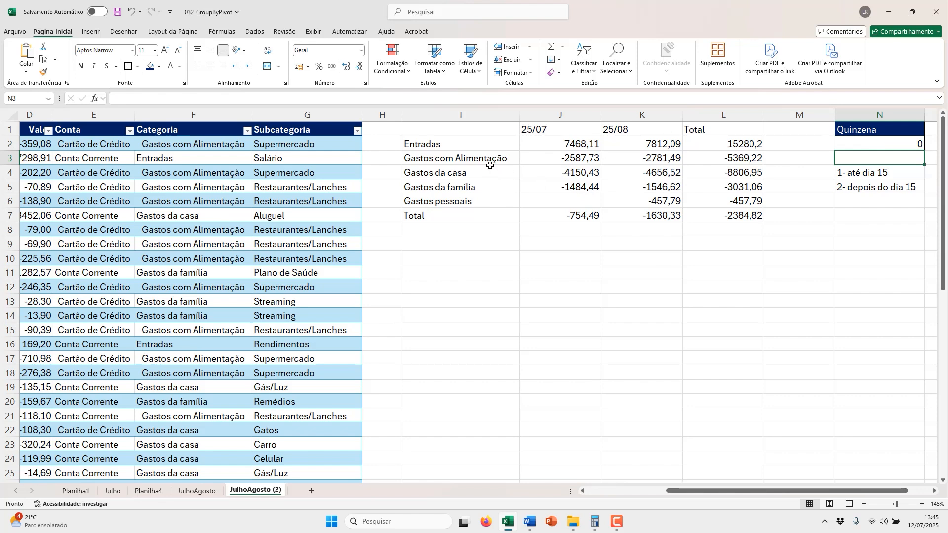
- Reopen the PIVOTAR formula in I1, enclose the whole SES filter in parentheses, and append a multiplication sign for a second criterion
{"action": "left_click", "coordinate": [488, 148]}
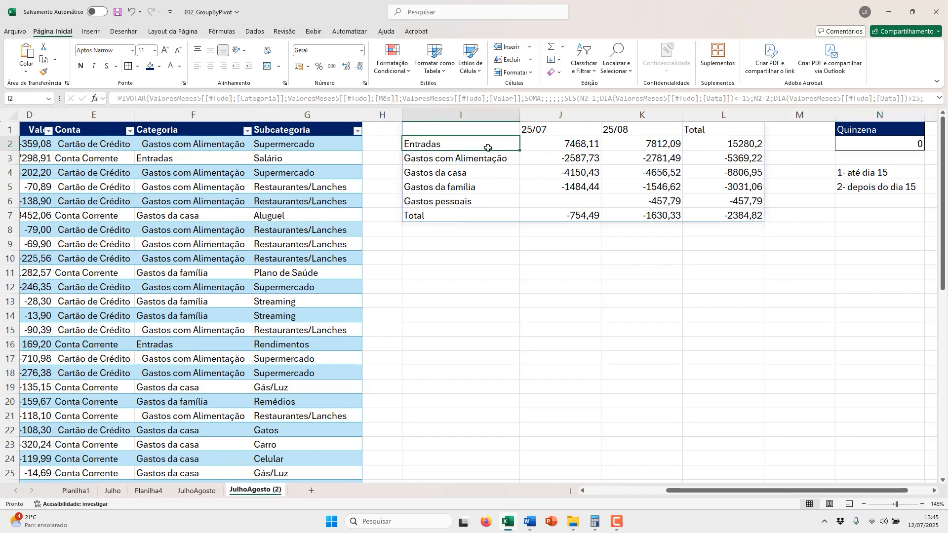
{"action": "left_click_drag", "start_coordinate": [489, 150], "coordinate": [705, 146]}
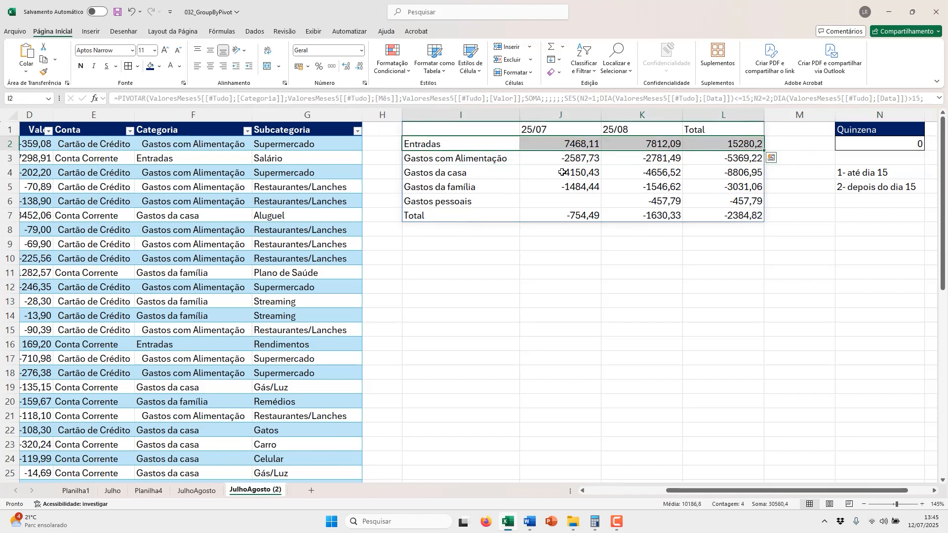
{"action": "left_click", "coordinate": [550, 177]}
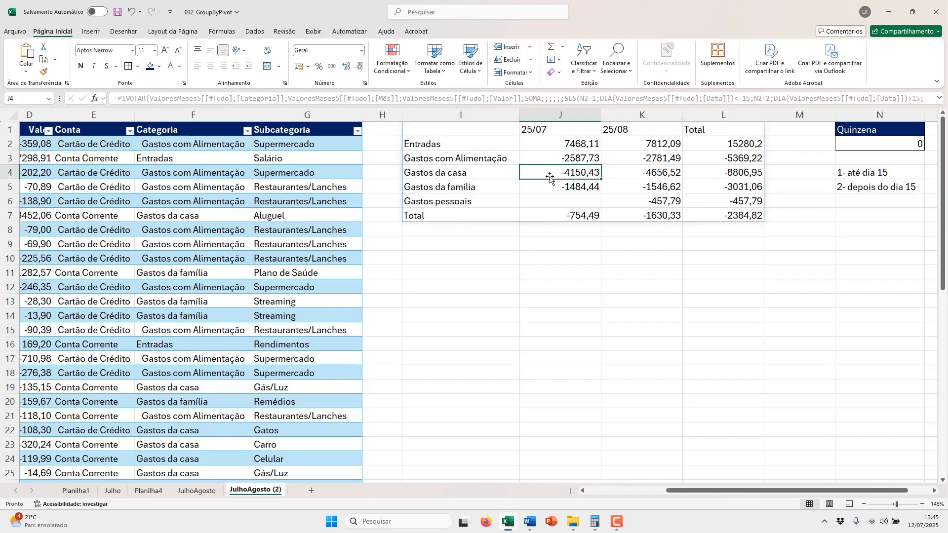
{"action": "left_click", "coordinate": [492, 130]}
{"action": "double_click", "coordinate": [492, 130]}
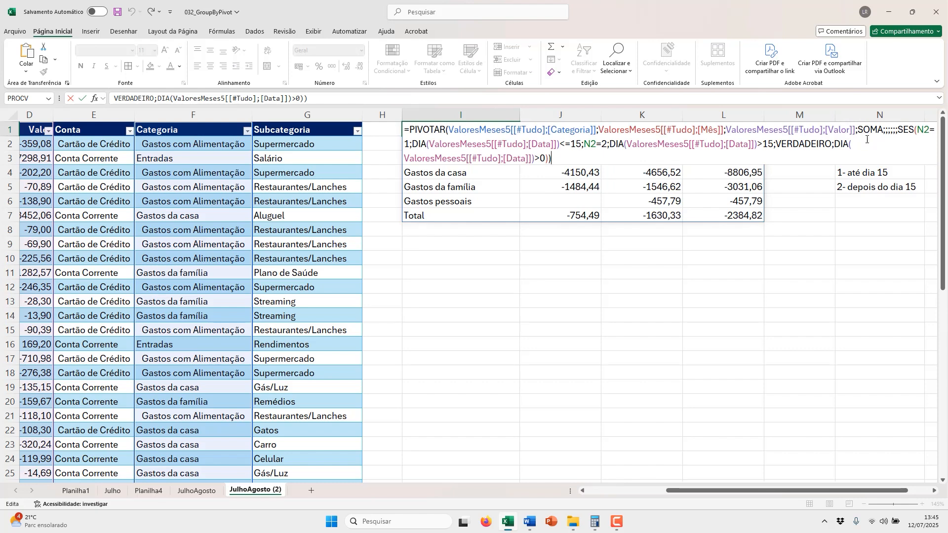
{"action": "left_click", "coordinate": [901, 133]}
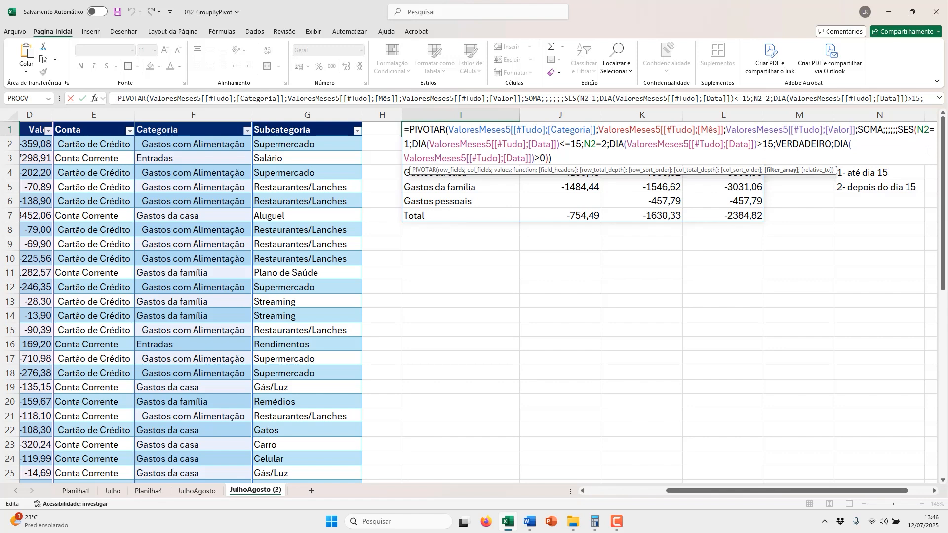
{"action": "type", "text": "("}
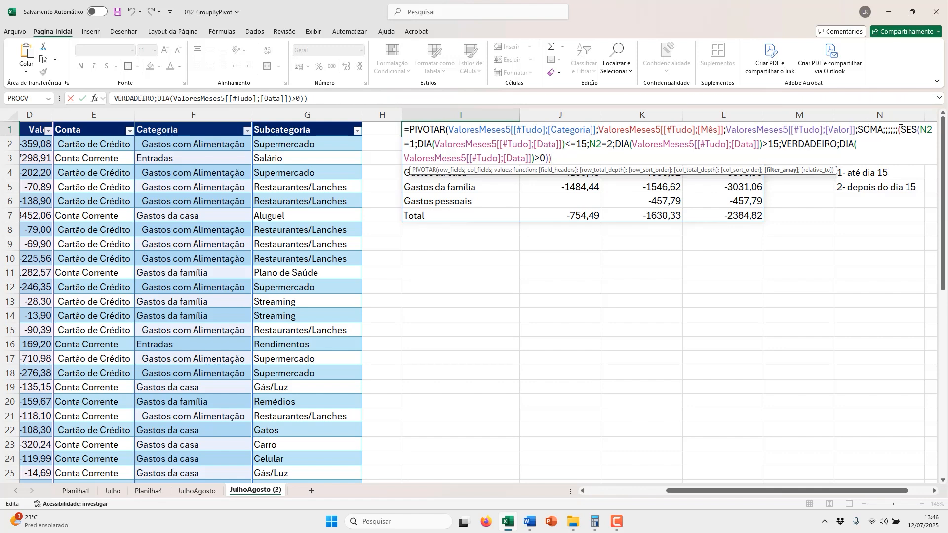
{"action": "left_click", "coordinate": [899, 129]}
{"action": "left_click", "coordinate": [589, 156]}
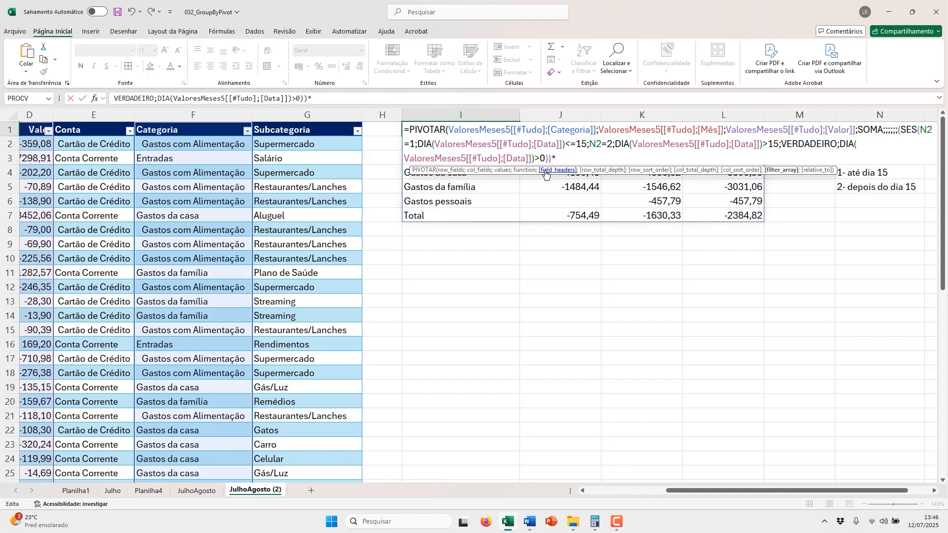
- Add the second filter criterion that the whole Categoria column, including its header, is <>"Entradas", and enter the completed formula
{"action": "type", "text": "("}
{"action": "left_click", "coordinate": [206, 130]}
{"action": "key", "text": "ctrl+shift+Down"}
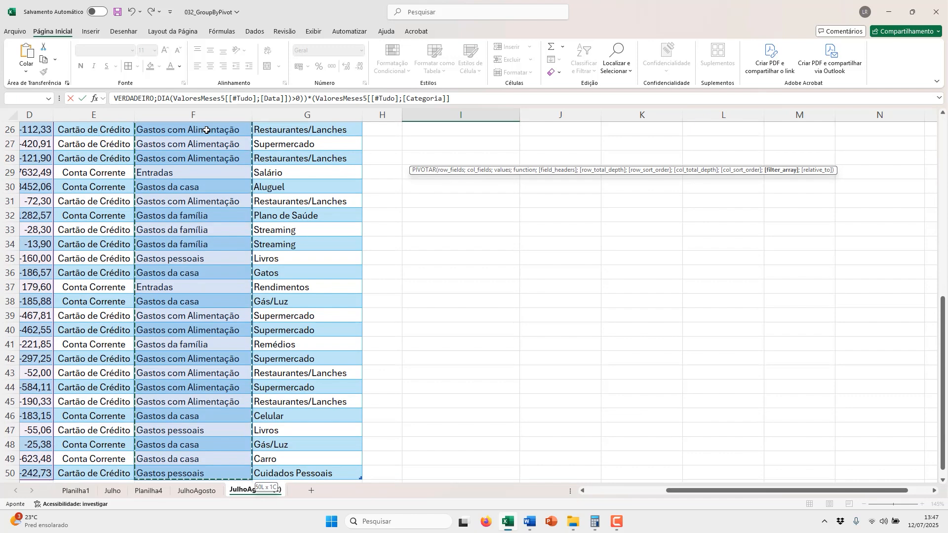
{"action": "type", "text": "<"}
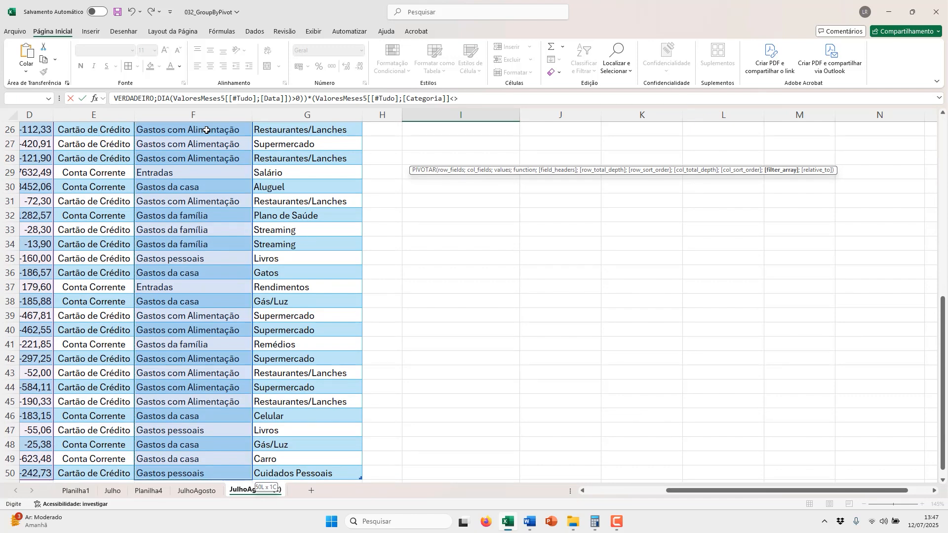
{"action": "type", "text": ">\"Entradas"}
{"action": "scroll", "coordinate": [675, 182], "scroll_direction": "up", "scroll_amount": 8}
{"action": "type", "text": "\")"}
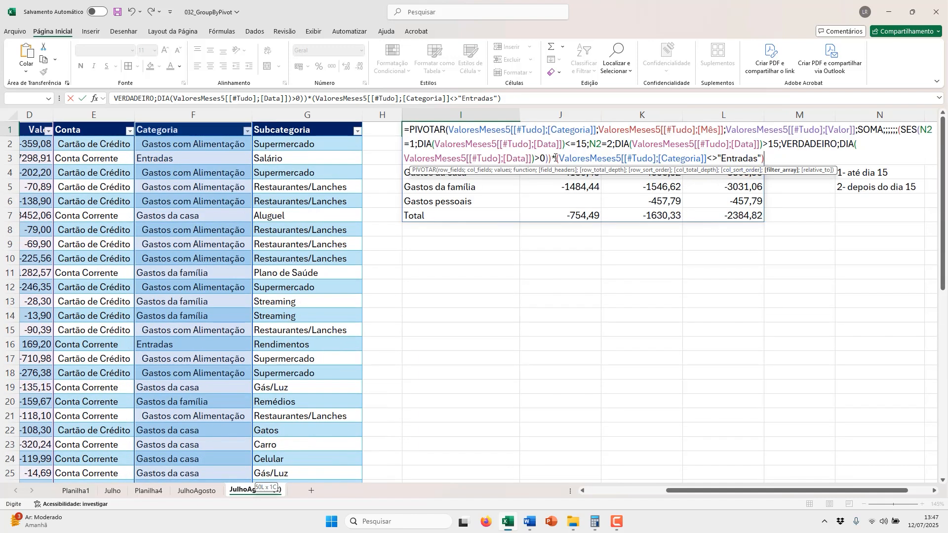
{"action": "type", "text": ")"}
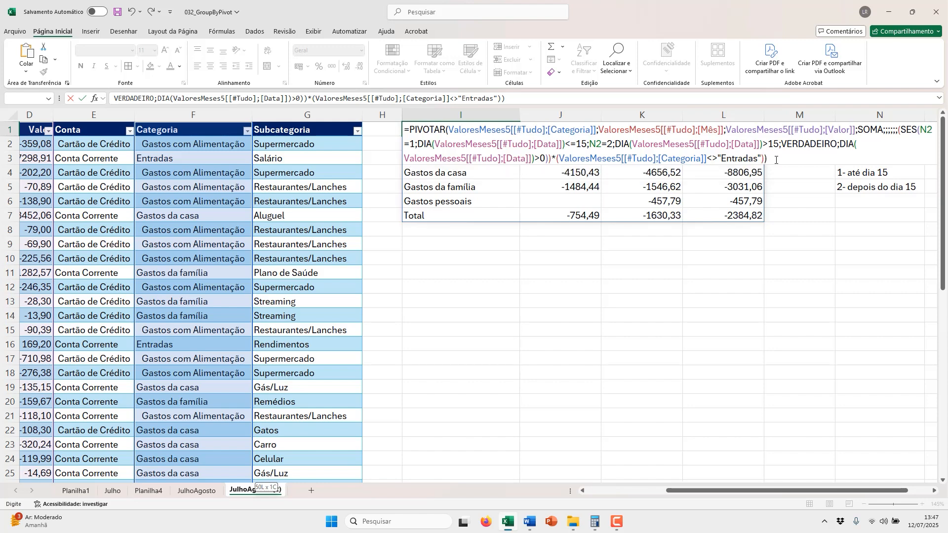
{"action": "key", "text": "Return"}
{"action": "key", "text": "Right"}
{"action": "key", "text": "Down"}
{"action": "key", "text": "Up"}
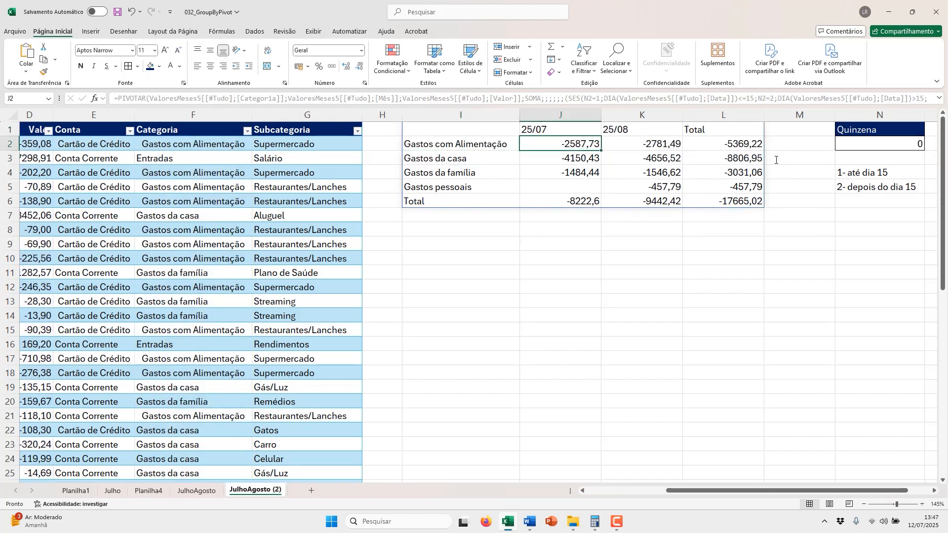
- Test the exclusion filter by changing the category in cell F3 to "Entradas extraordinarias"
{"action": "key", "text": "Right"}
{"action": "key", "text": "Right"}
{"action": "key", "text": "Right"}
{"action": "key", "text": "Right"}
{"action": "key", "text": "Left"}
{"action": "key", "text": "Left"}
{"action": "key", "text": "Left"}
{"action": "key", "text": "Left"}
{"action": "key", "text": "Left"}
{"action": "key", "text": "Left"}
{"action": "key", "text": "Left"}
{"action": "key", "text": "Left"}
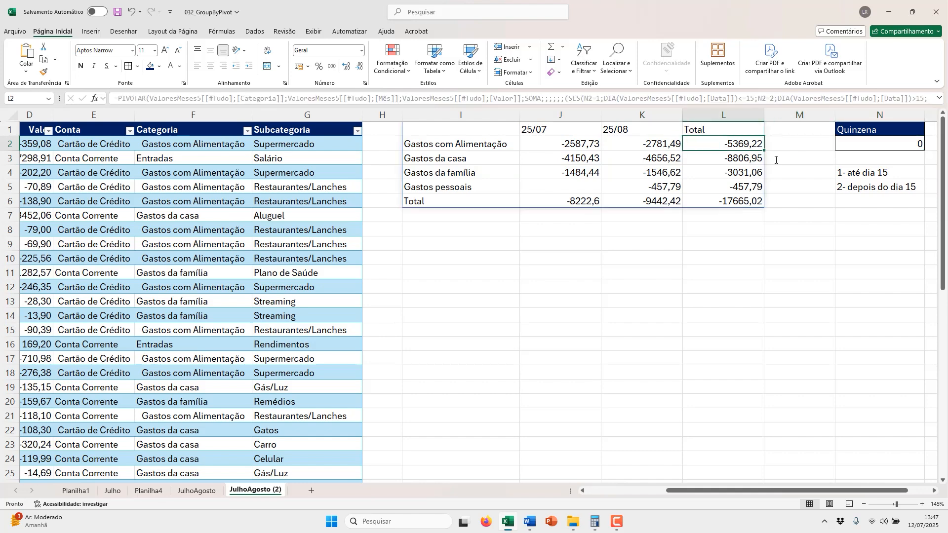
{"action": "key", "text": "Down"}
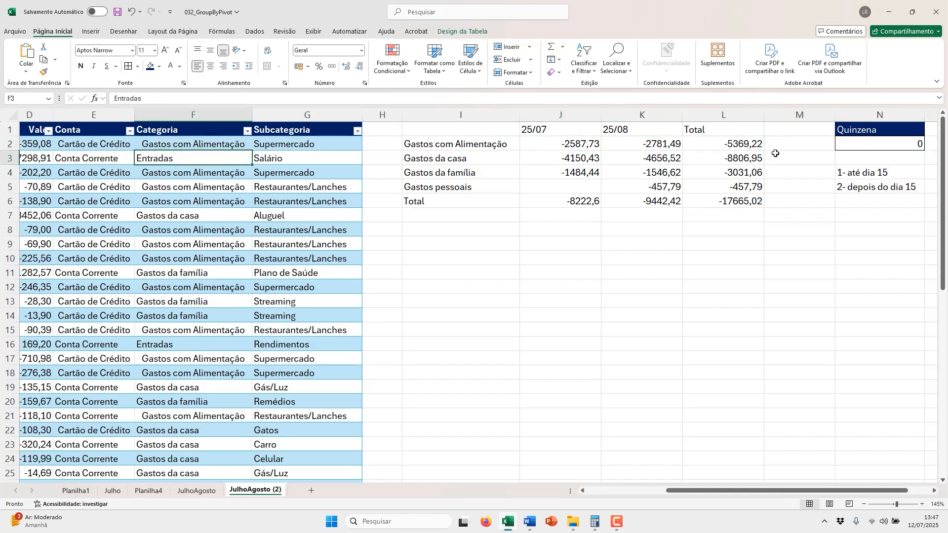
{"action": "key", "text": "F2"}
{"action": "key", "text": "BackSpace"}
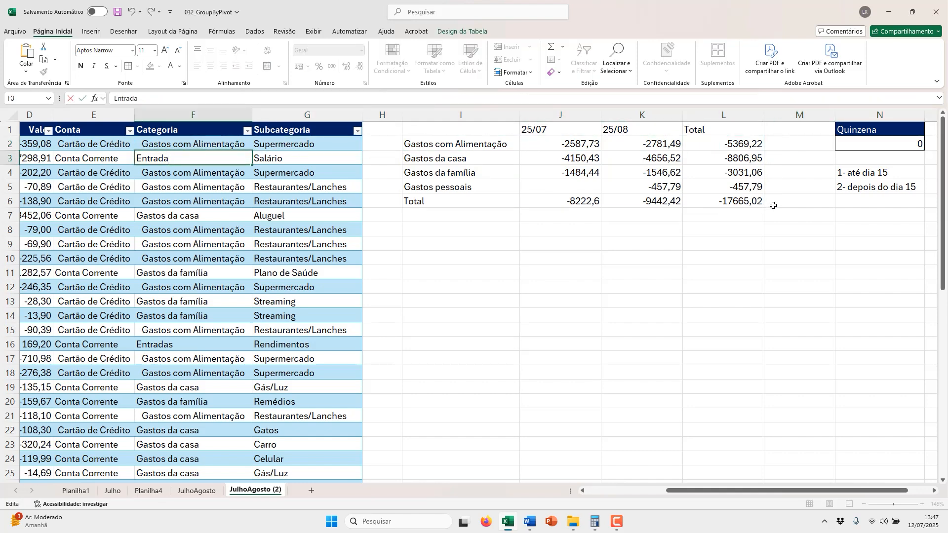
{"action": "type", "text": "s extratordinarias"}
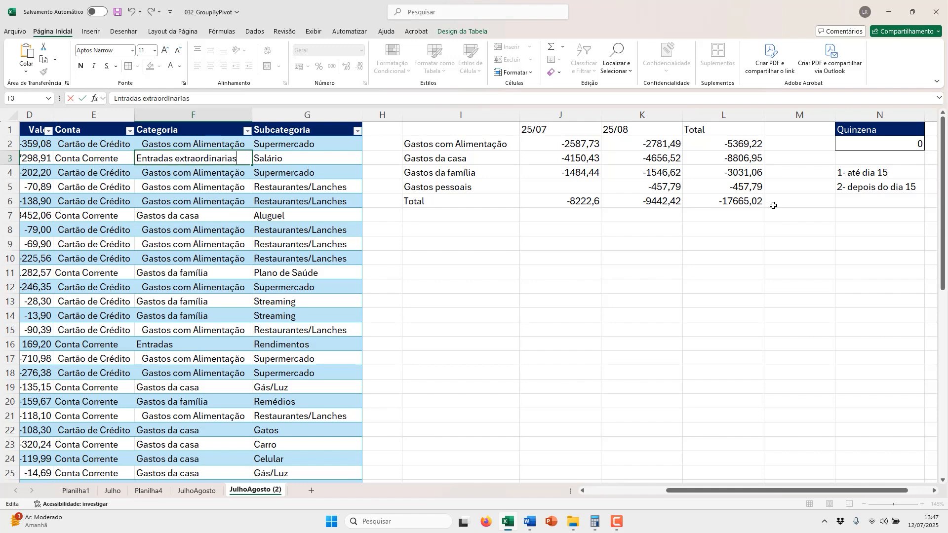
{"action": "key", "text": "Return"}
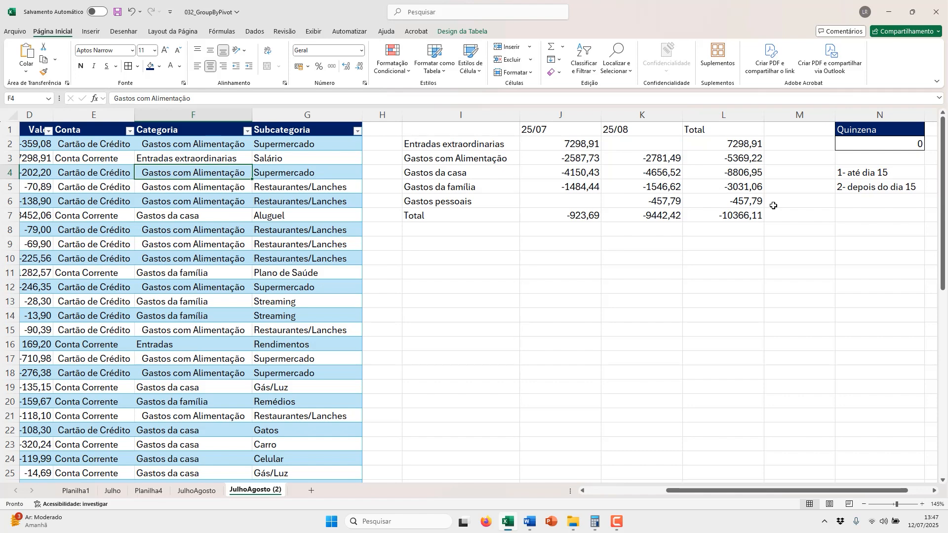
- Restore the category in cell F3 to "Entradas"
{"action": "key", "text": "Up"}
{"action": "key", "text": "F2"}
{"action": "key", "text": "BackSpace"}
{"action": "key", "text": "BackSpace"}
{"action": "key", "text": "BackSpace"}
{"action": "key", "text": "BackSpace"}
{"action": "key", "text": "BackSpace"}
{"action": "key", "text": "BackSpace"}
{"action": "key", "text": "BackSpace"}
{"action": "key", "text": "BackSpace"}
{"action": "key", "text": "BackSpace"}
{"action": "key", "text": "BackSpace"}
{"action": "key", "text": "BackSpace"}
{"action": "key", "text": "BackSpace"}
{"action": "key", "text": "BackSpace"}
{"action": "key", "text": "BackSpace"}
{"action": "key", "text": "BackSpace"}
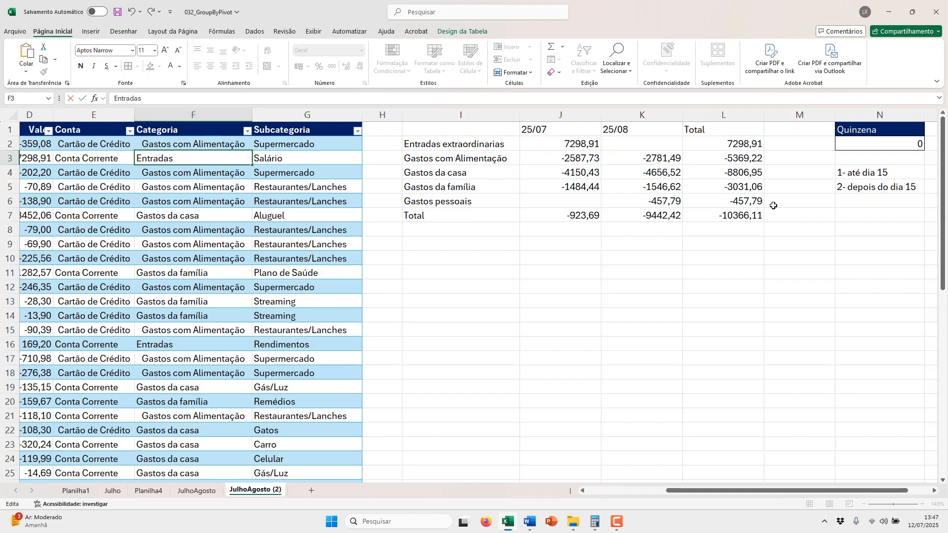
{"action": "key", "text": "Return"}
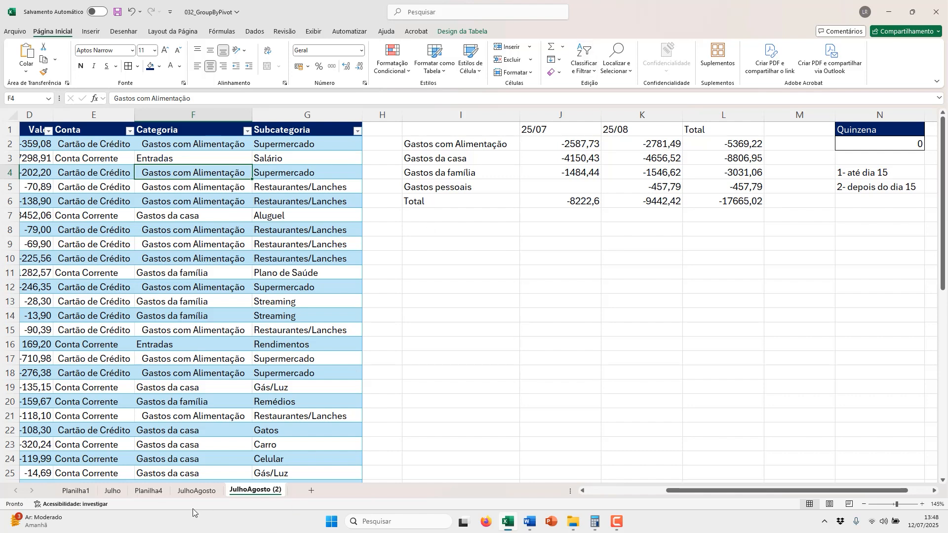
- On the JulhoAgosto sheet, replace SOMA with PORCENTAGEMDE in the I1 PIVOTAR formula and select the resulting values K3:O21
{"action": "left_click", "coordinate": [154, 491]}
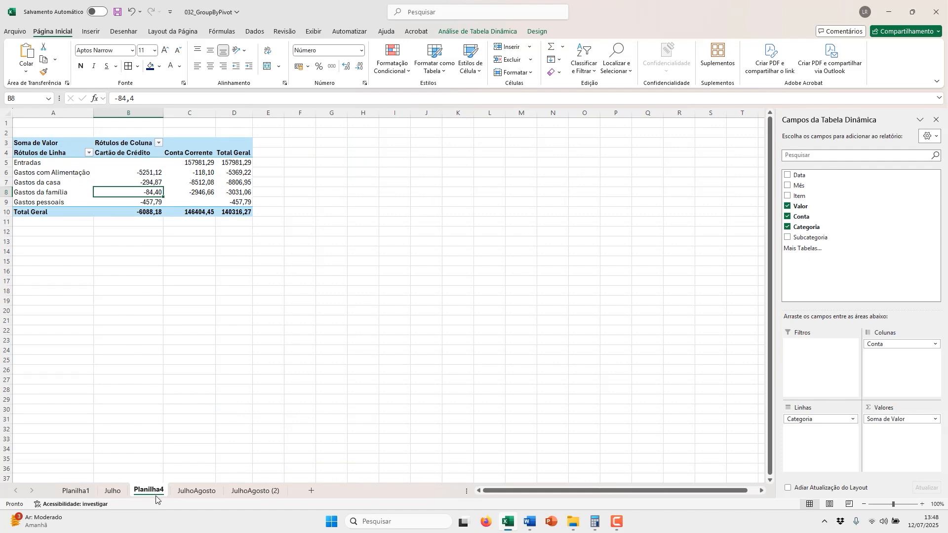
{"action": "left_click", "coordinate": [195, 492]}
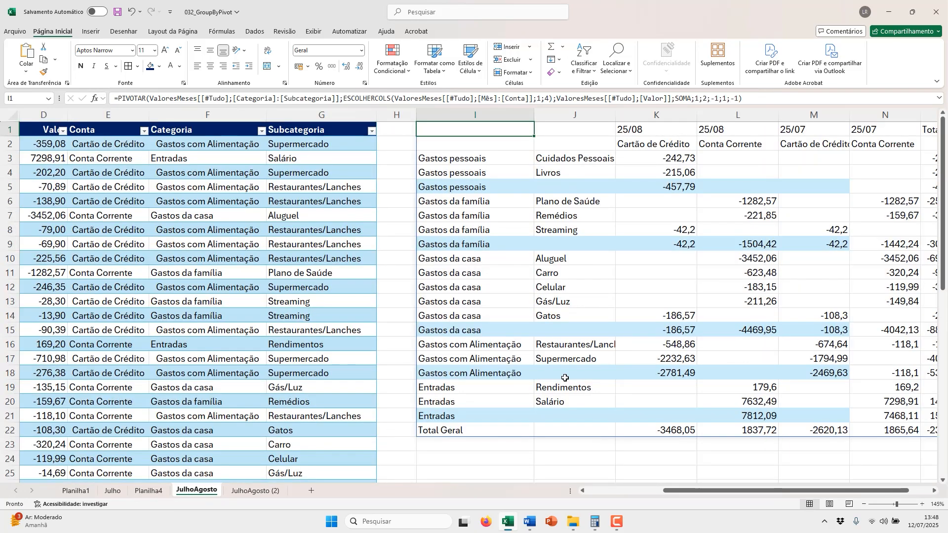
{"action": "left_click_drag", "start_coordinate": [799, 491], "coordinate": [820, 492]}
{"action": "double_click", "coordinate": [426, 129]}
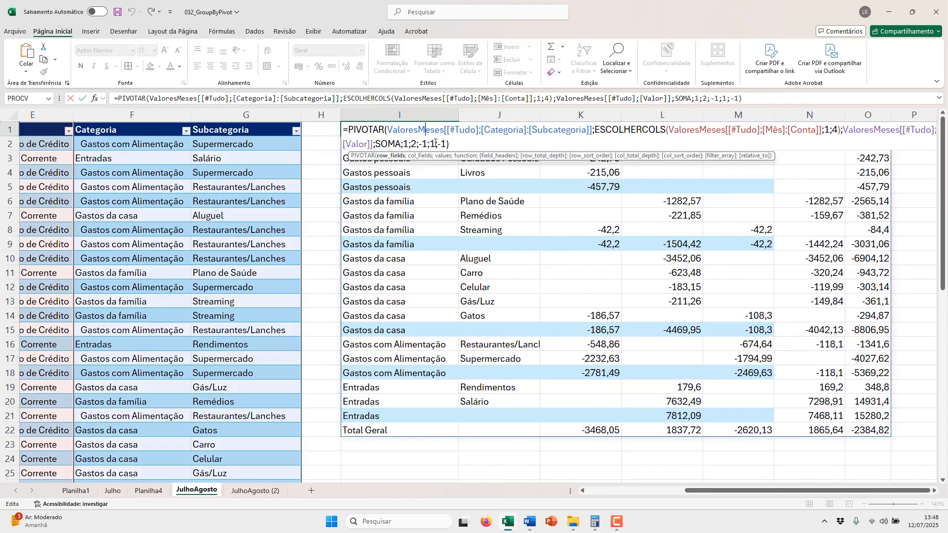
{"action": "double_click", "coordinate": [389, 145]}
{"action": "type", "text": "PORC"}
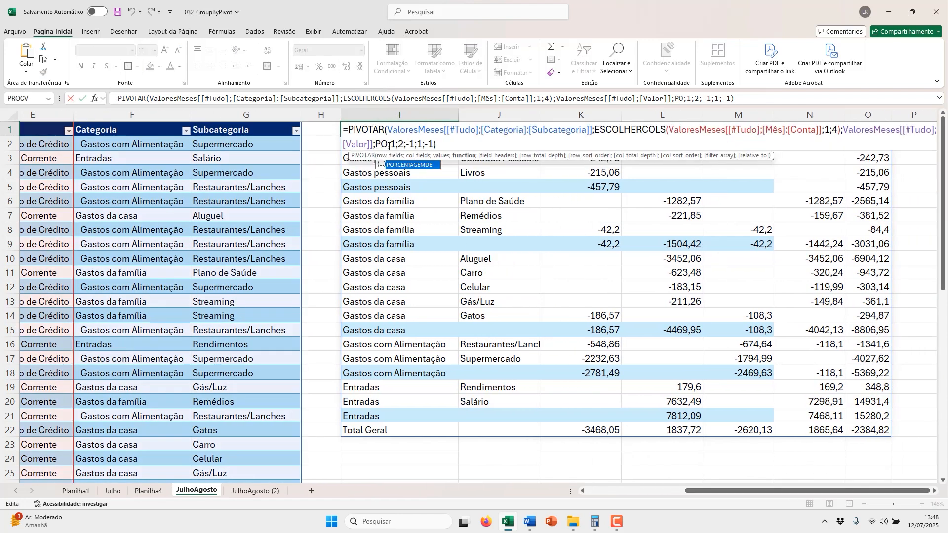
{"action": "type", "text": "ENTAGEMD"}
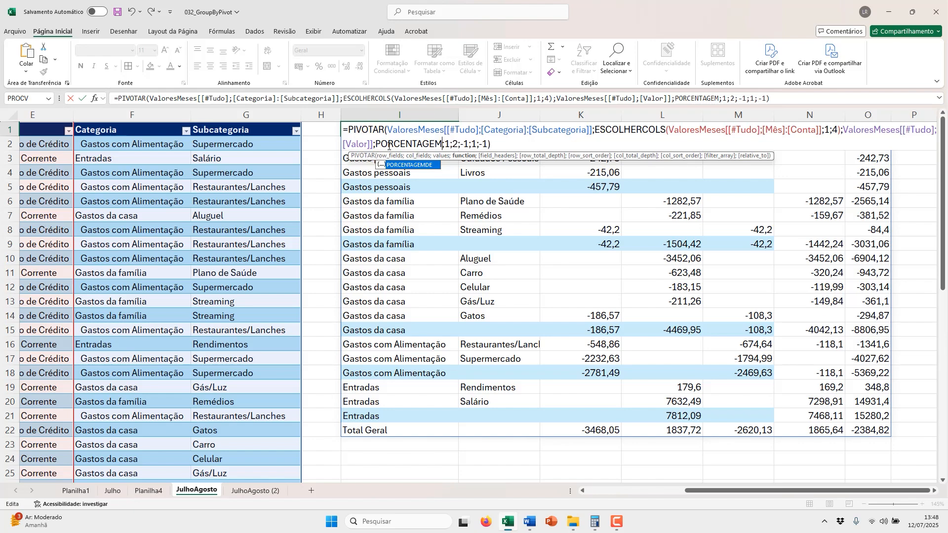
{"action": "type", "text": "E"}
{"action": "key", "text": "Return"}
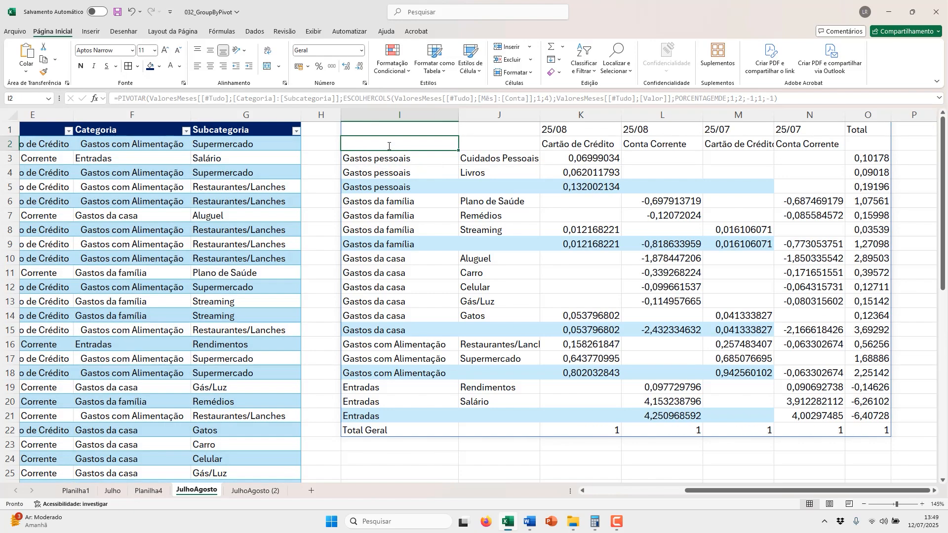
{"action": "left_click_drag", "start_coordinate": [568, 159], "coordinate": [871, 412]}
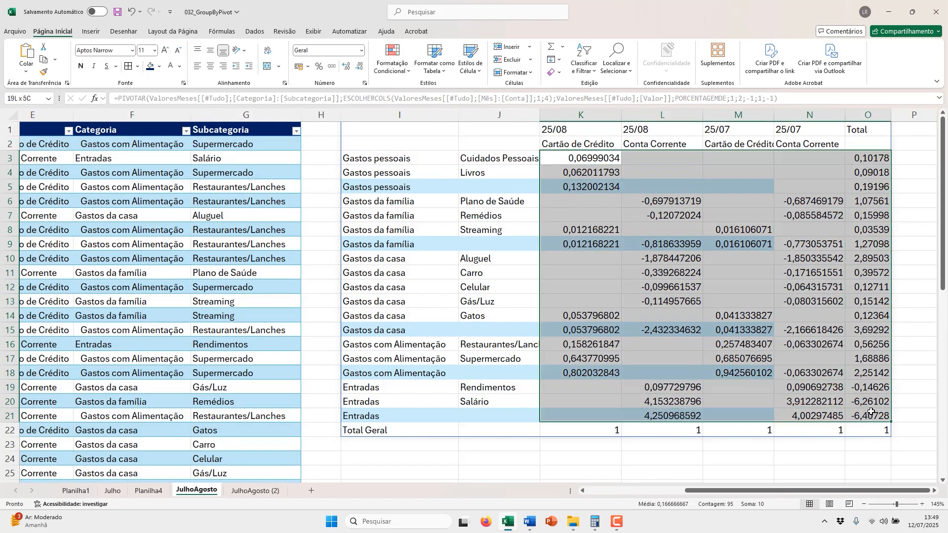
- On Planilha4, show the pivot table values as % do Total Geral and review the other Mostrar Valores como options
{"action": "left_click", "coordinate": [158, 492]}
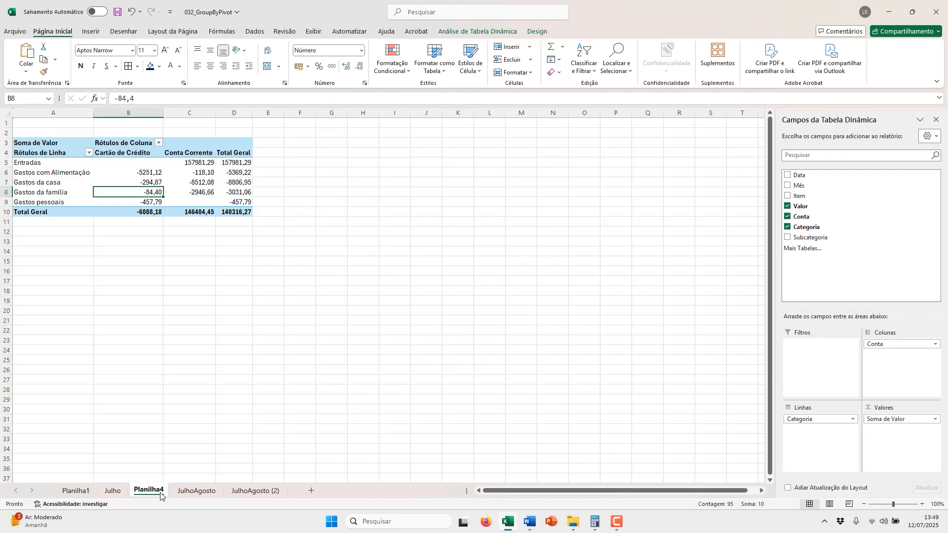
{"action": "right_click", "coordinate": [205, 192]}
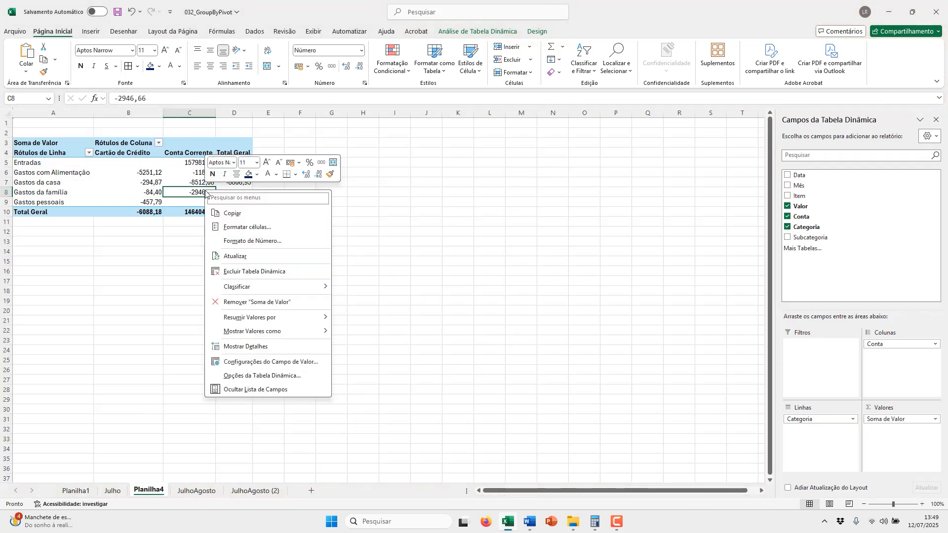
{"action": "mouse_move", "coordinate": [292, 333]}
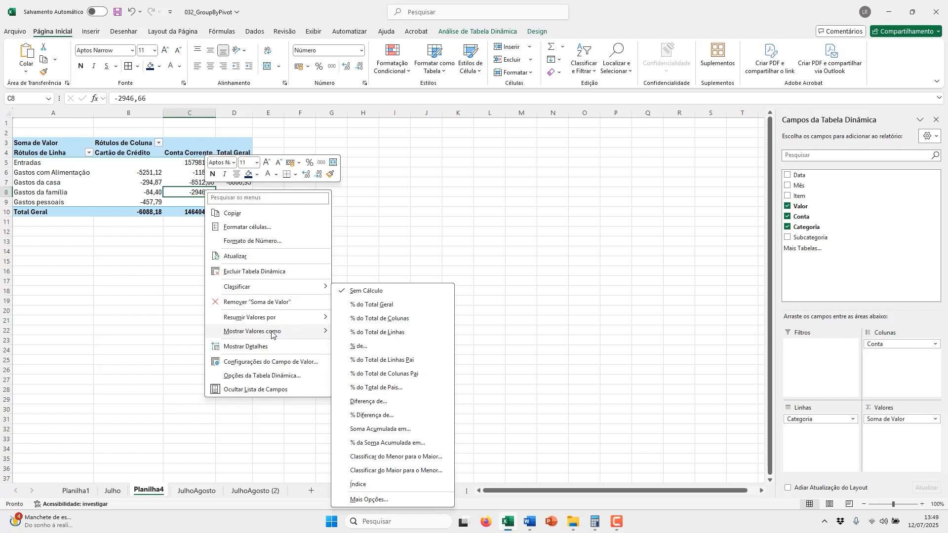
{"action": "left_click", "coordinate": [387, 306]}
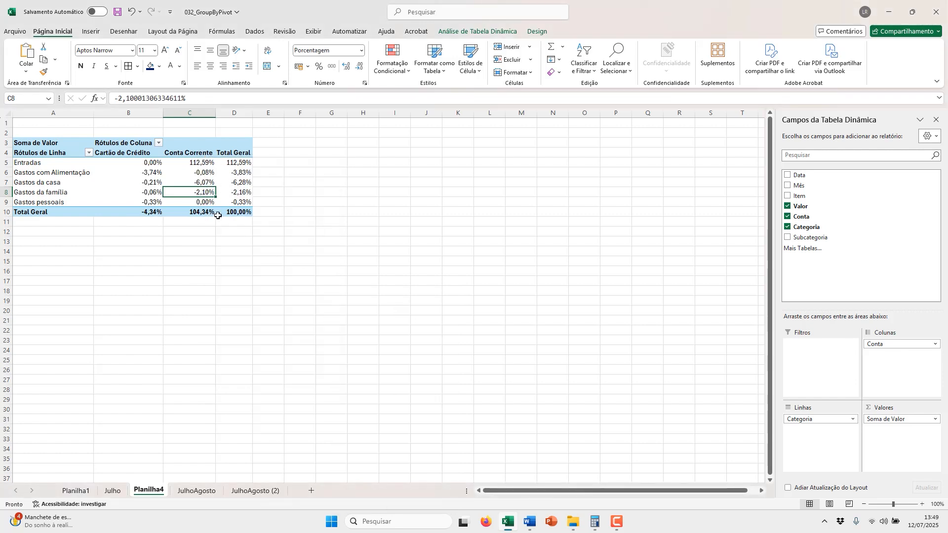
{"action": "right_click", "coordinate": [188, 183]}
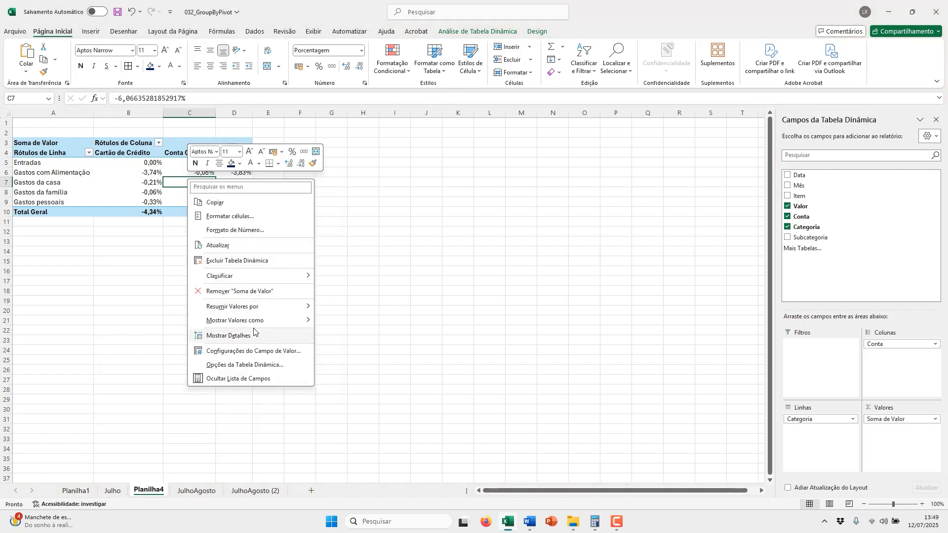
{"action": "mouse_move", "coordinate": [253, 325]}
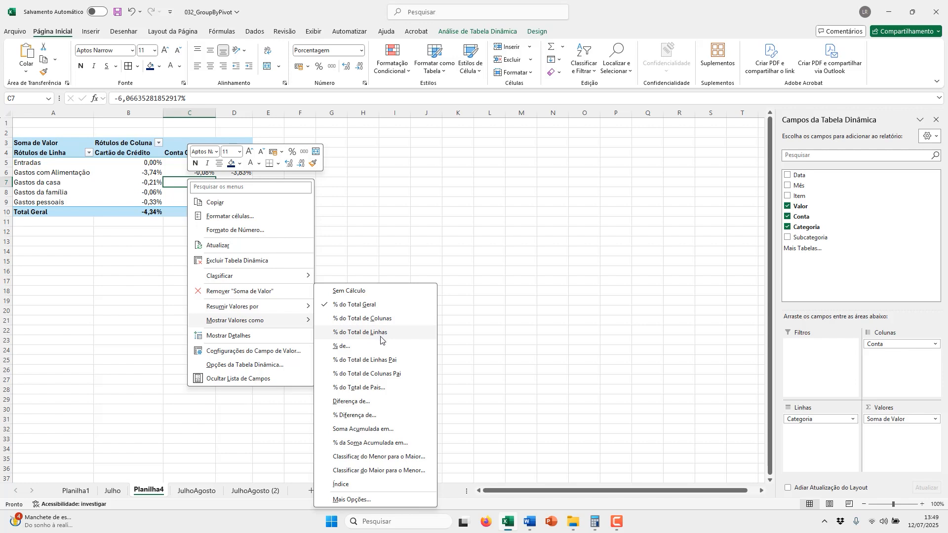
{"action": "left_click", "coordinate": [512, 345]}
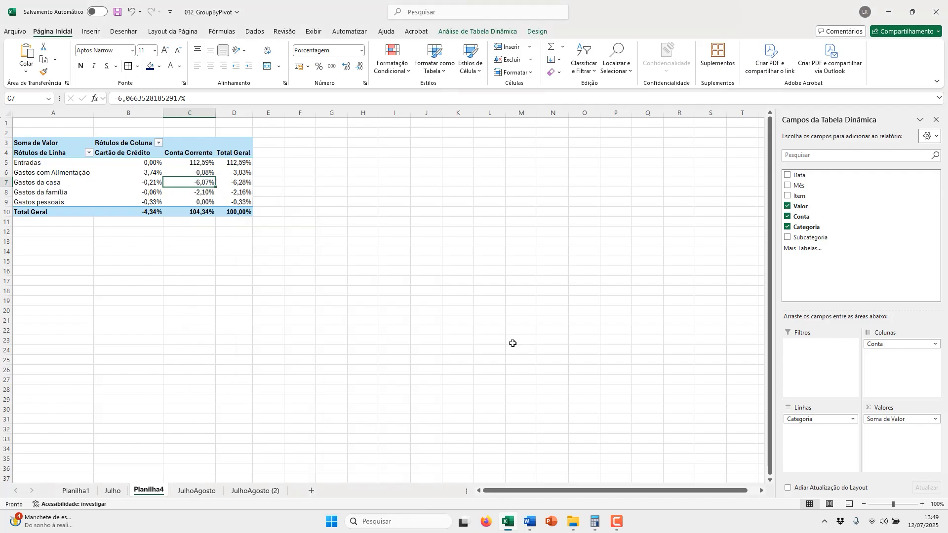
- Back on JulhoAgosto, format the selected results as percentages and remove column 4 from ESCOLHERCOLS in the I1 formula
{"action": "left_click", "coordinate": [196, 492]}
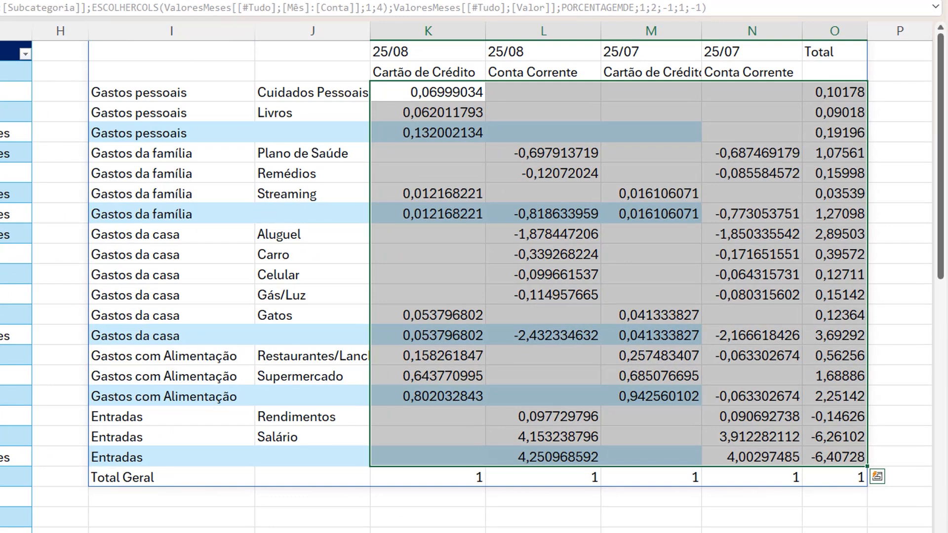
{"action": "key", "text": "ctrl+shift+5"}
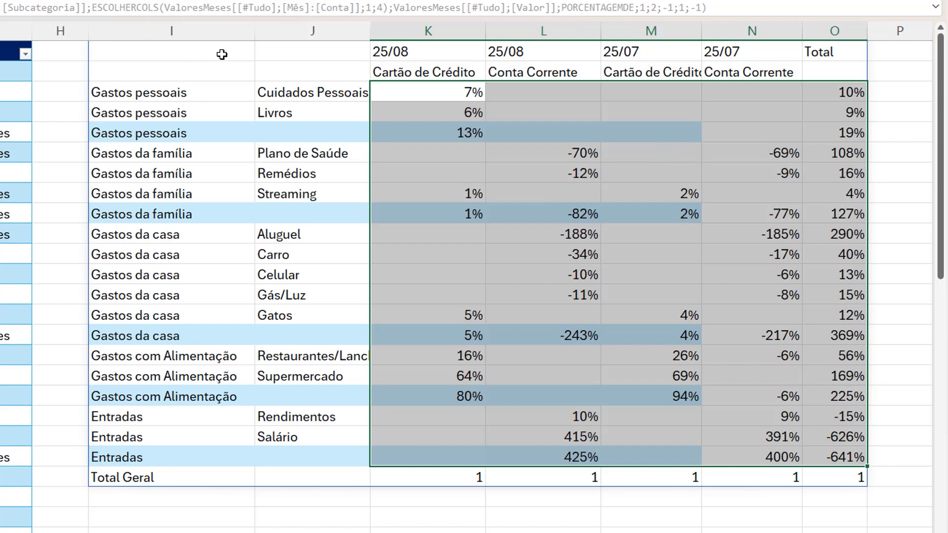
{"action": "left_click", "coordinate": [203, 52]}
{"action": "double_click", "coordinate": [203, 51]}
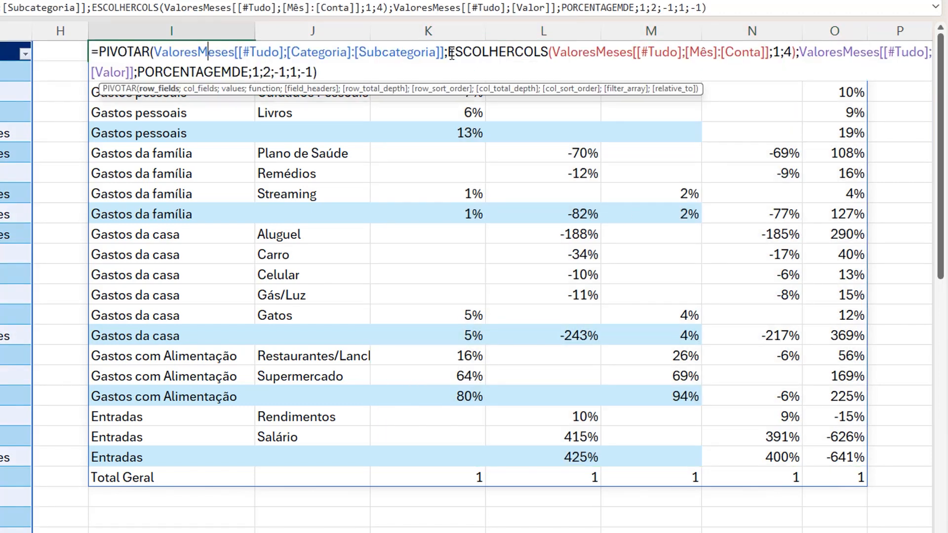
{"action": "left_click", "coordinate": [792, 52]}
{"action": "key", "text": "BackSpace"}
{"action": "key", "text": "BackSpace"}
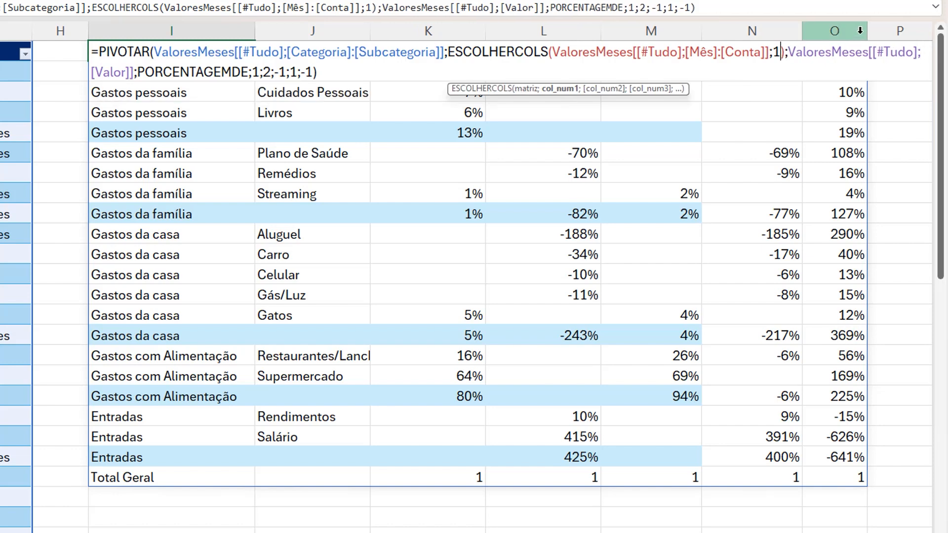
{"action": "key", "text": "Return"}
- Apply percentage format to all PIVOTAR result values in K2:M21
{"action": "left_click", "coordinate": [413, 72]}
{"action": "key", "text": "ctrl+shift+Down"}
{"action": "key", "text": "ctrl+shift+Right"}
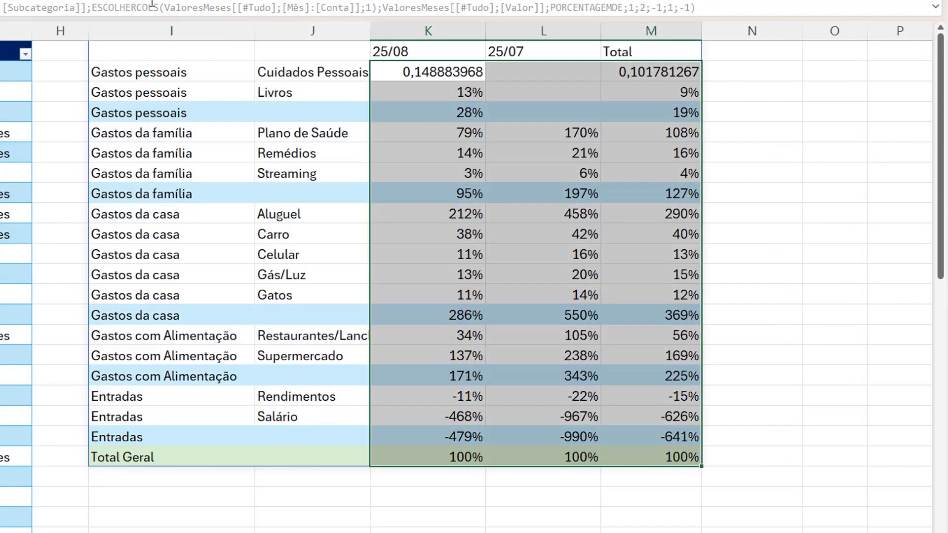
- Select the 25/08 subcategory percentages of every category, leaving out the subtotal rows, to examine how they add up
{"action": "left_click", "coordinate": [436, 86]}
{"action": "left_click_drag", "start_coordinate": [436, 72], "coordinate": [430, 87]}
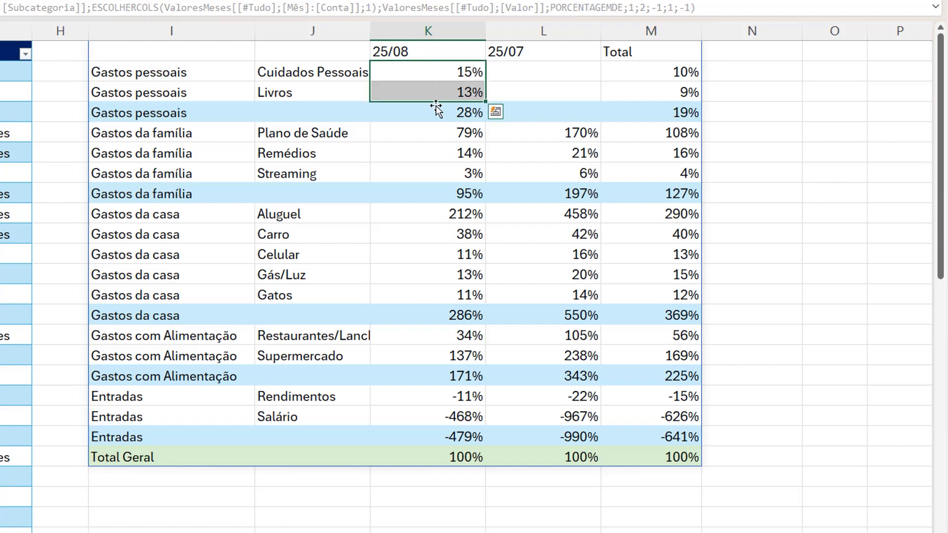
{"action": "left_click", "coordinate": [437, 108]}
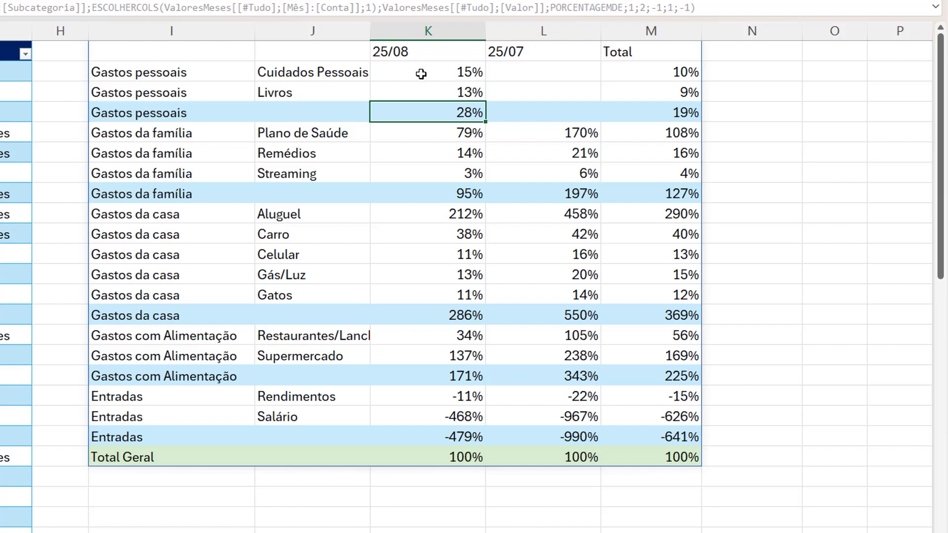
{"action": "left_click_drag", "start_coordinate": [420, 74], "coordinate": [429, 91]}
{"action": "left_click_drag", "start_coordinate": [416, 131], "coordinate": [417, 177], "text": "ctrl"}
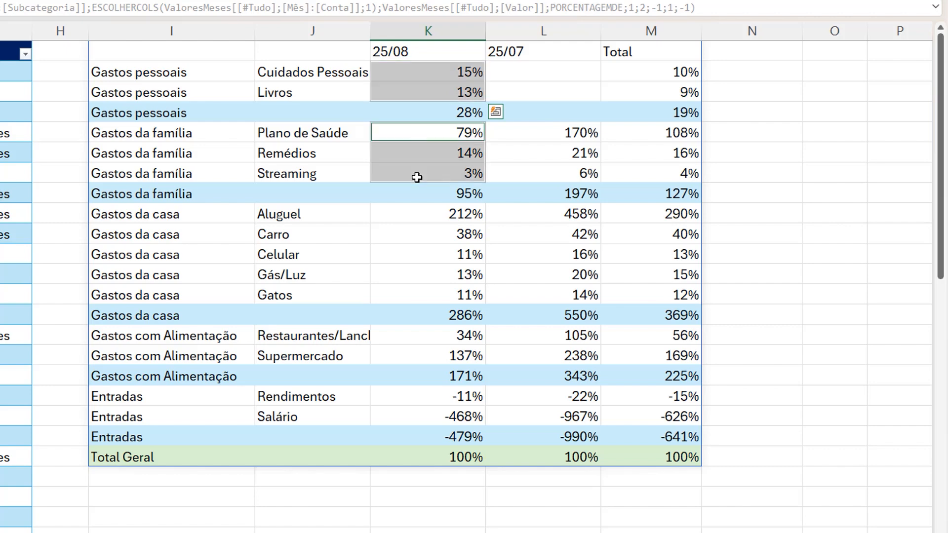
{"action": "left_click_drag", "start_coordinate": [403, 212], "coordinate": [416, 294], "text": "ctrl"}
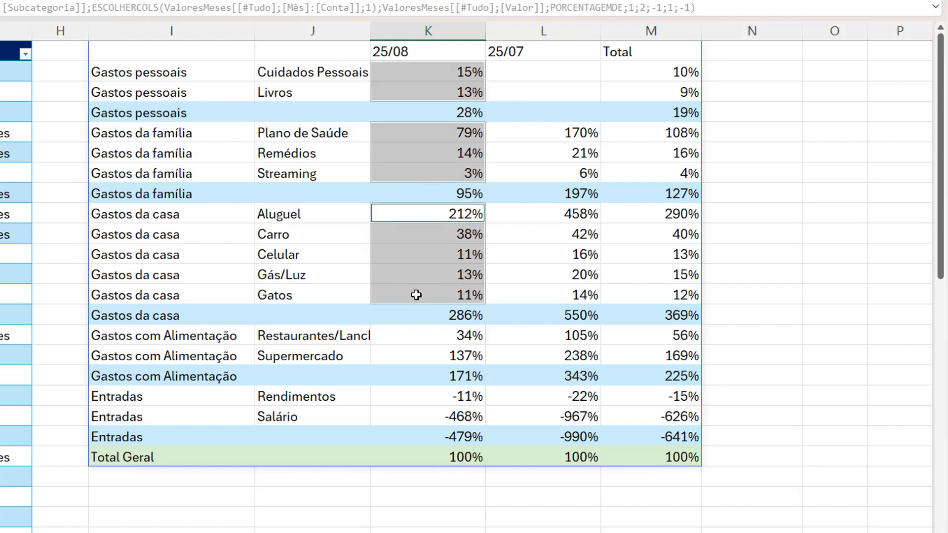
{"action": "left_click_drag", "start_coordinate": [414, 335], "coordinate": [412, 348], "text": "ctrl"}
{"action": "left_click_drag", "start_coordinate": [409, 396], "coordinate": [408, 406], "text": "ctrl"}
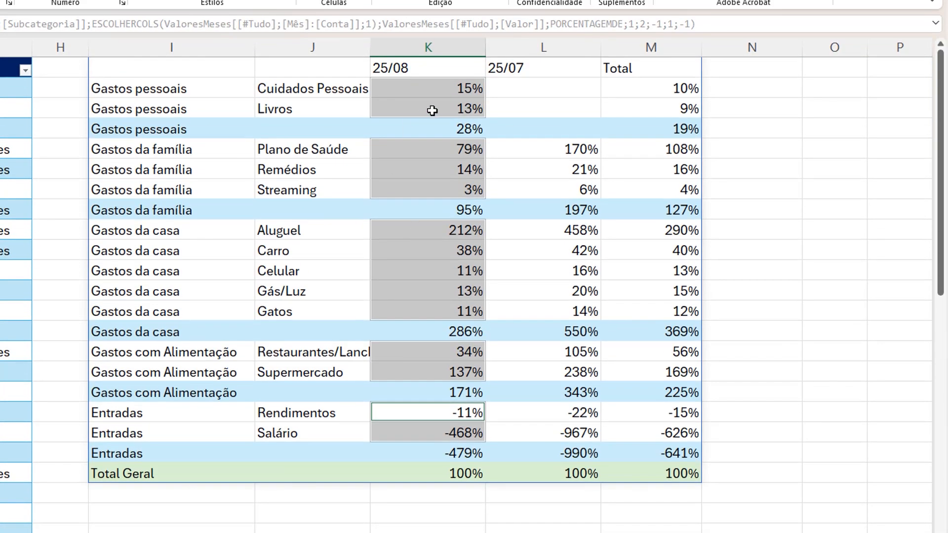
- Add a filter argument to the PIVOTAR formula in I1 that keeps only rows where ValoresMeses[Categoria]<>"Entradas"
{"action": "double_click", "coordinate": [236, 66]}
{"action": "left_click", "coordinate": [390, 84]}
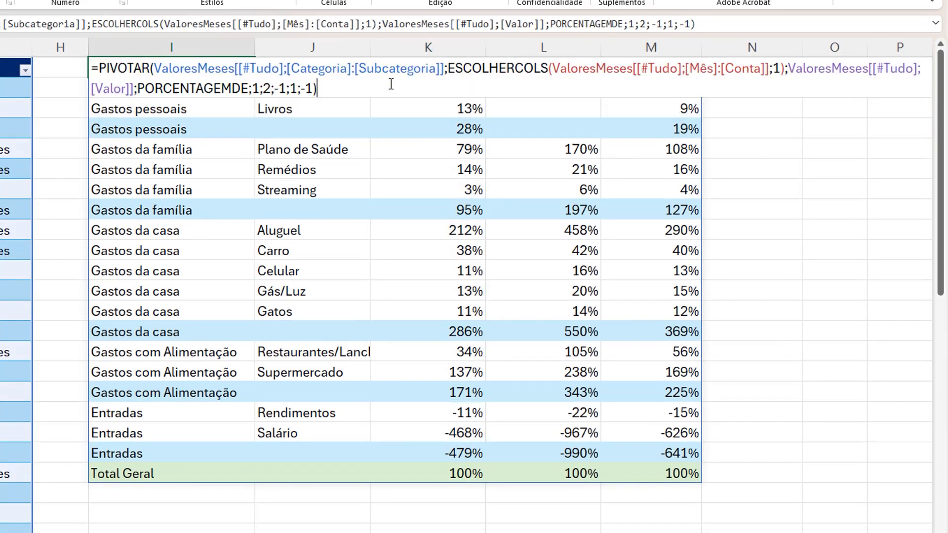
{"action": "key", "text": "BackSpace"}
{"action": "type", "text": ";"}
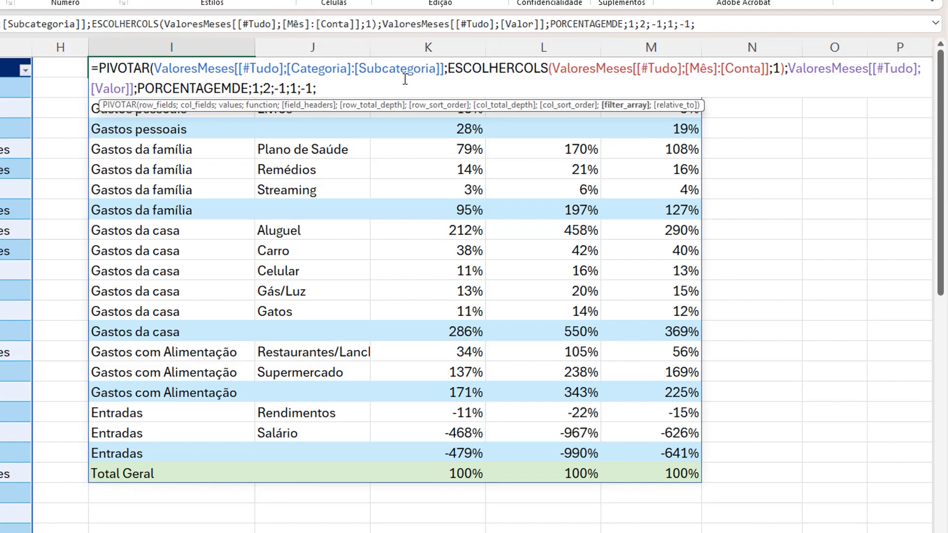
{"action": "scroll", "coordinate": [114, 272], "scroll_direction": "left", "scroll_amount": 5}
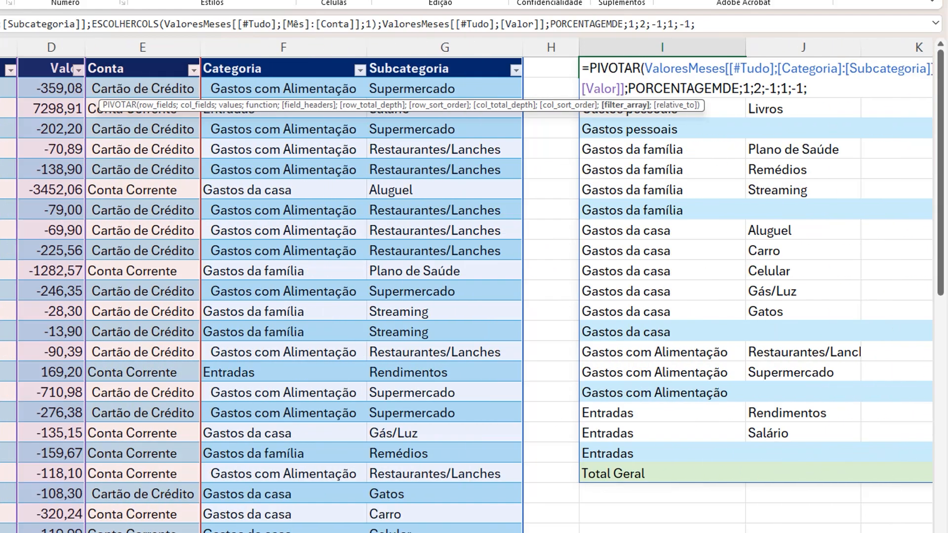
{"action": "left_click", "coordinate": [251, 51]}
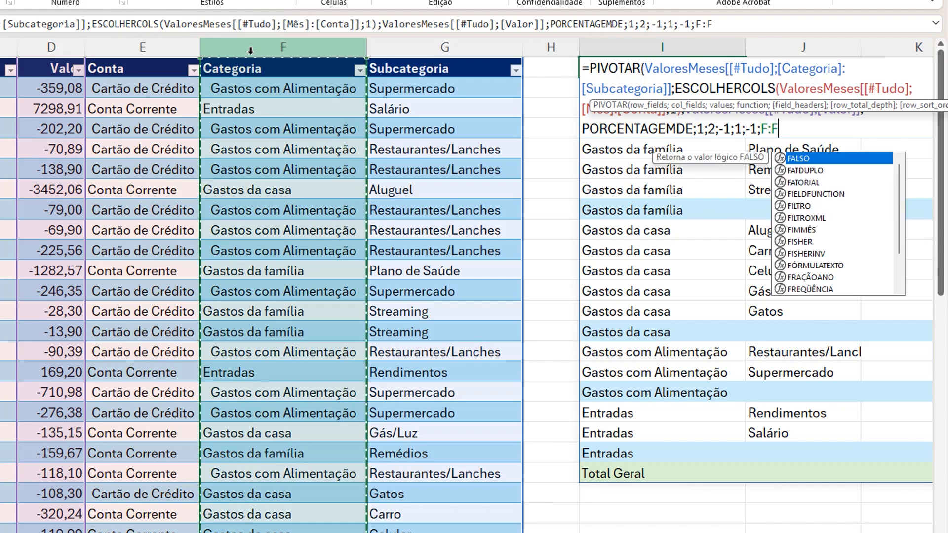
{"action": "left_click", "coordinate": [250, 68]}
{"action": "key", "text": "ctrl+shift+Down"}
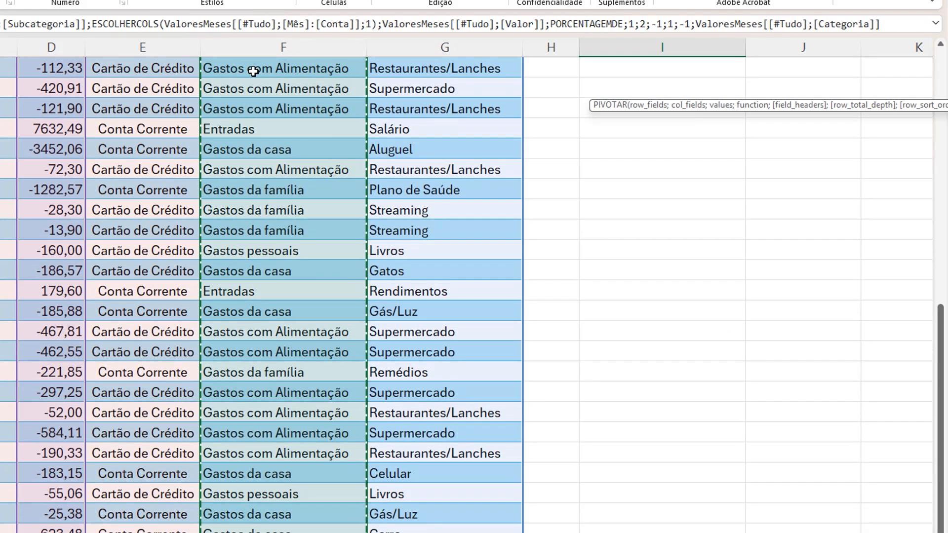
{"action": "type", "text": "<>"}
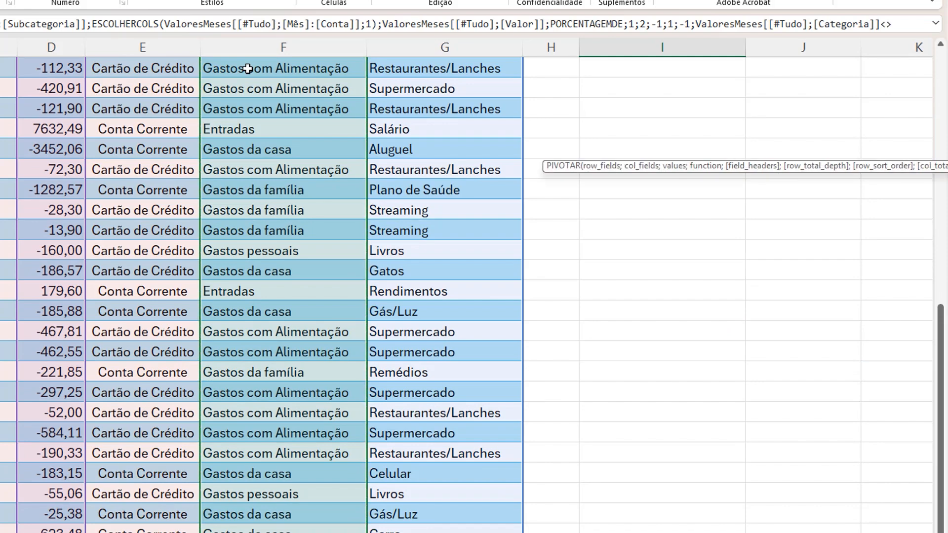
{"action": "type", "text": "\"Entrad"}
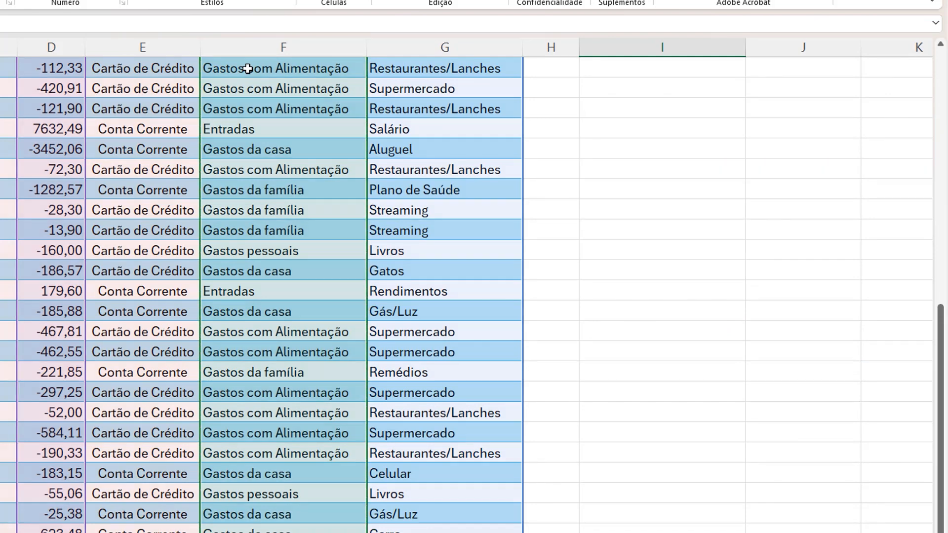
{"action": "key", "text": "Return"}
- Examine how the 25/08 and 25/07 subcategory percentages relate to the subtotals and the Total Geral row
{"action": "key", "text": "Right"}
{"action": "key", "text": "Right"}
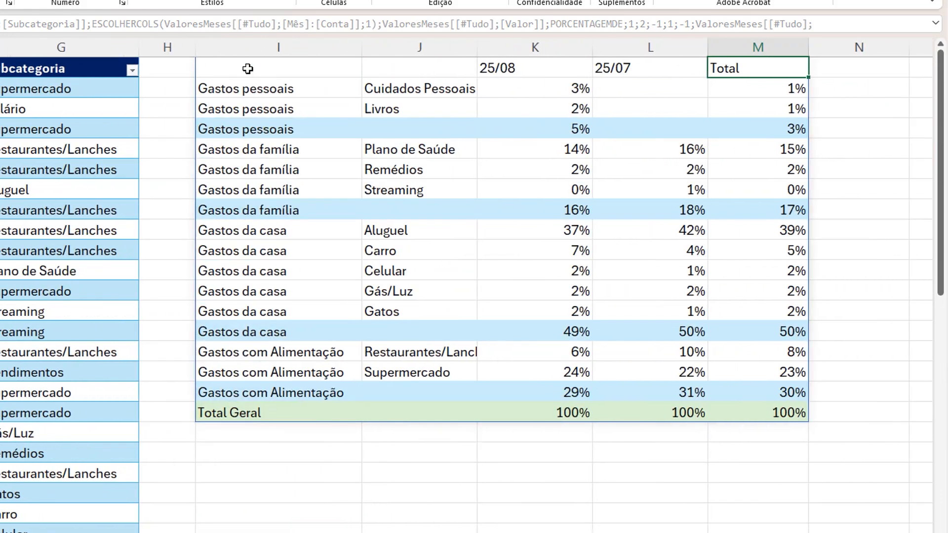
{"action": "key", "text": "Left"}
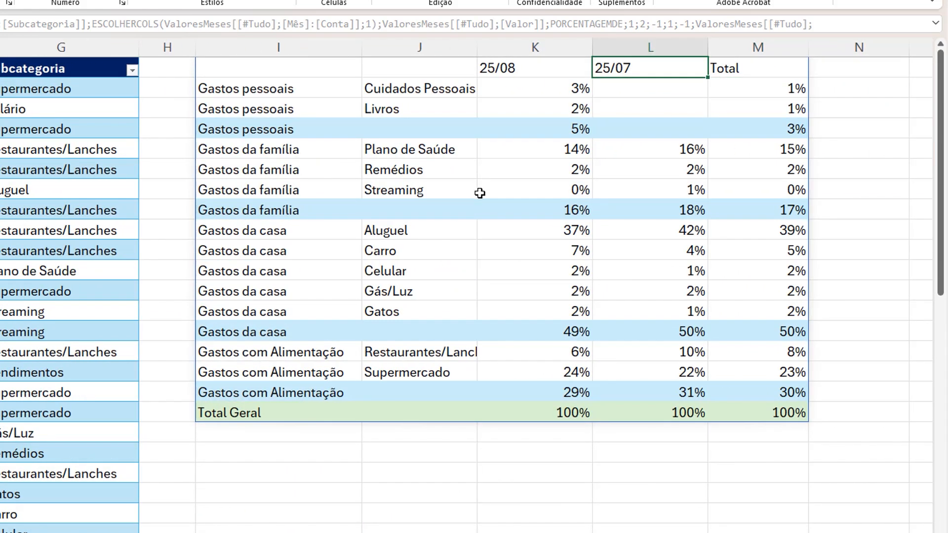
{"action": "left_click", "coordinate": [560, 128]}
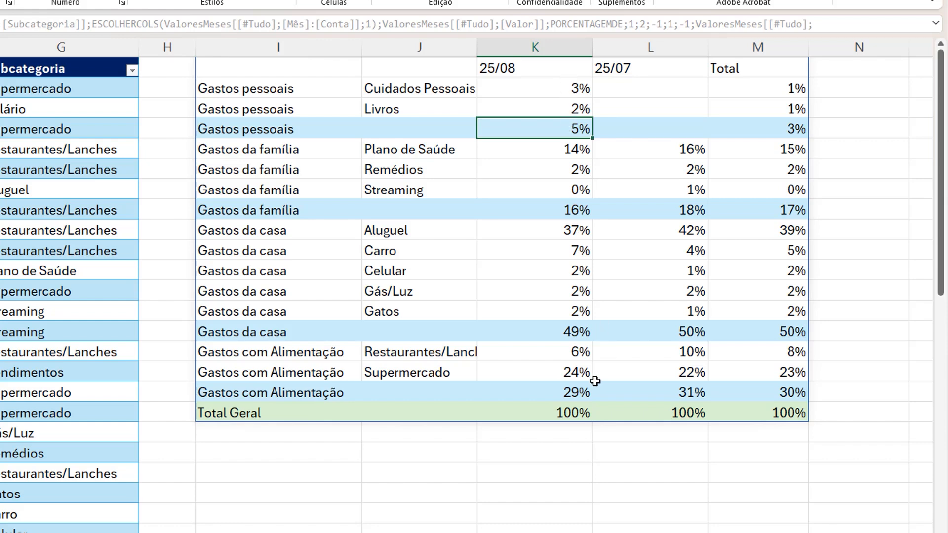
{"action": "left_click", "coordinate": [576, 412]}
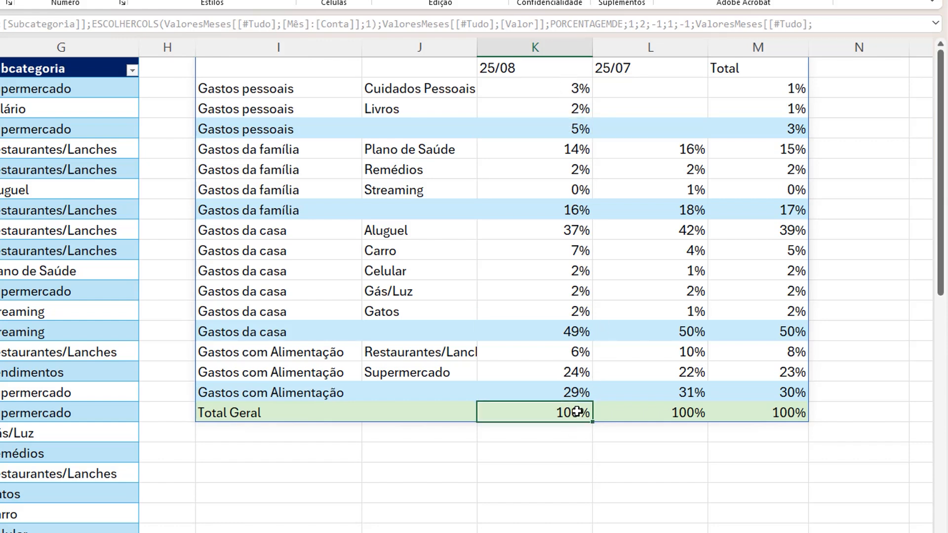
{"action": "left_click", "coordinate": [556, 125]}
{"action": "mouse_move", "coordinate": [554, 110]}
{"action": "left_mouse_down"}
{"action": "mouse_move", "coordinate": [563, 85]}
{"action": "mouse_move", "coordinate": [555, 105]}
{"action": "left_mouse_up"}
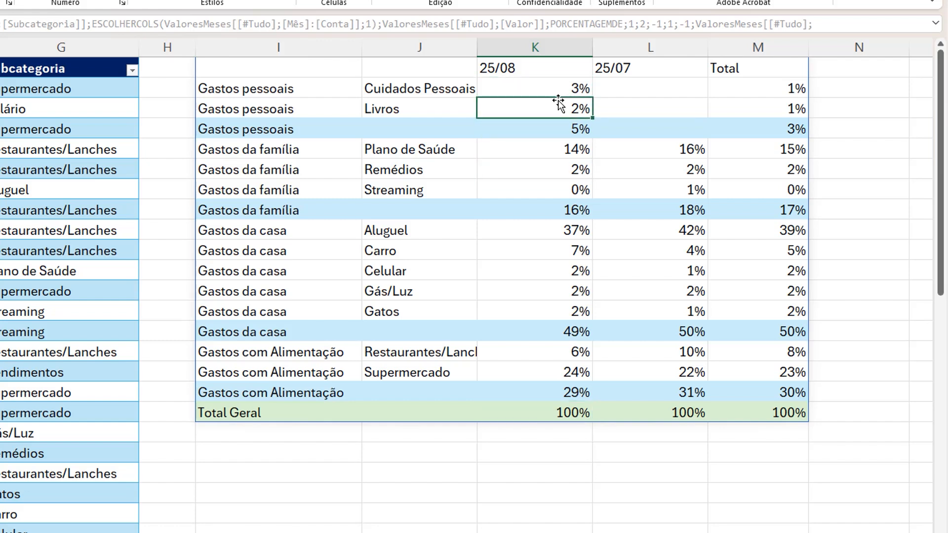
{"action": "left_click", "coordinate": [568, 87]}
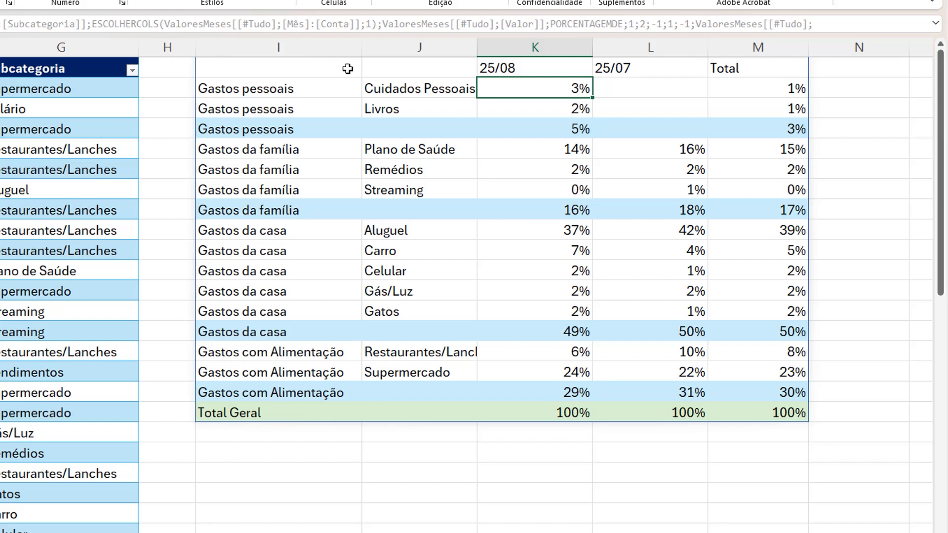
{"action": "left_click", "coordinate": [555, 149]}
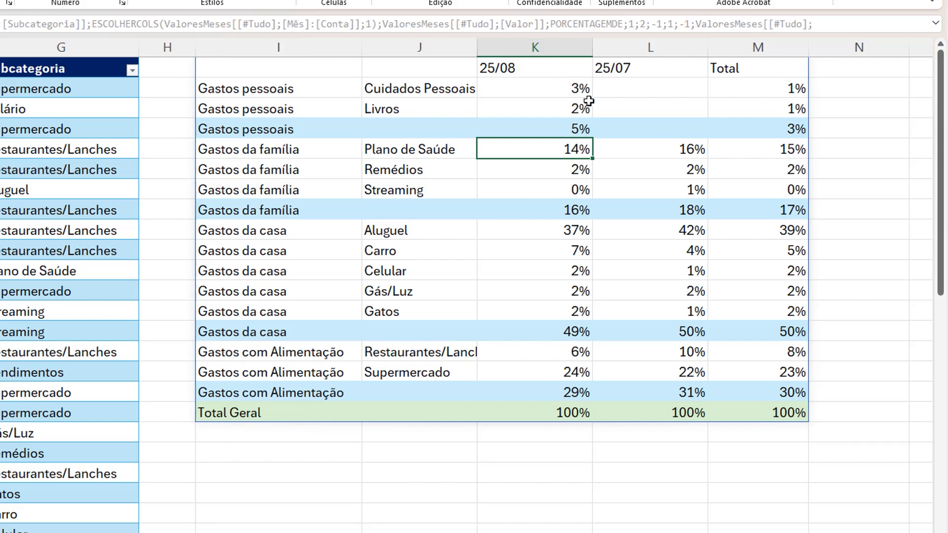
{"action": "left_click", "coordinate": [659, 149]}
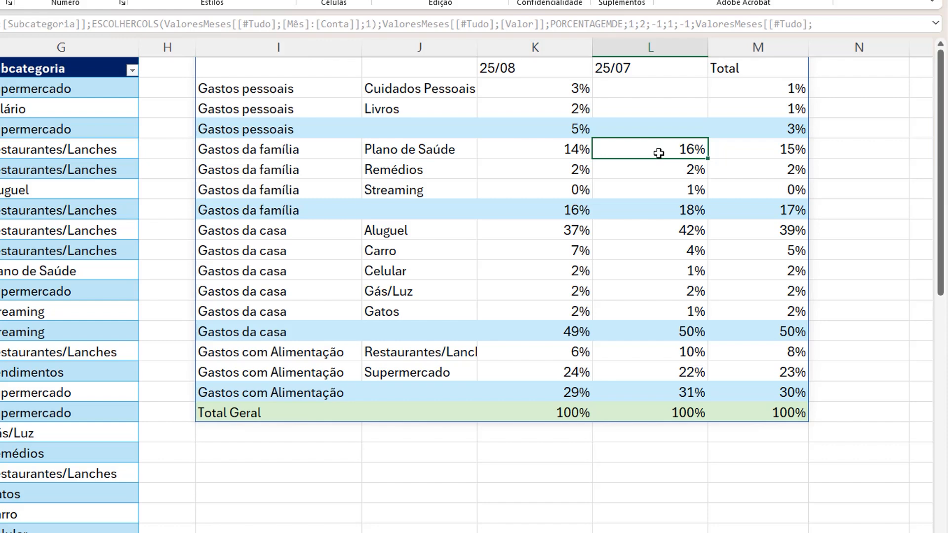
- Set the relative_to argument of the I1 PIVOTAR formula to 1 (Totais de Linha)
{"action": "double_click", "coordinate": [317, 59]}
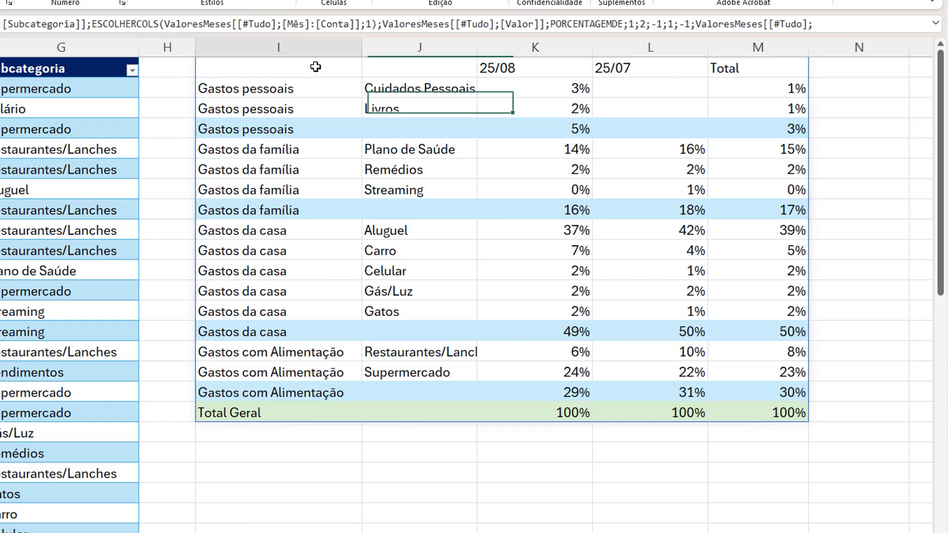
{"action": "left_click", "coordinate": [864, 89]}
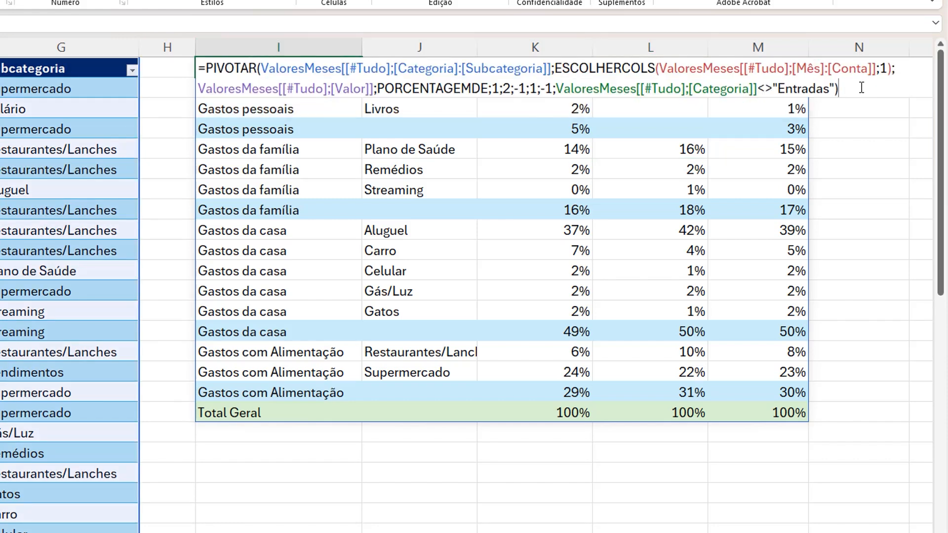
{"action": "key", "text": "BackSpace"}
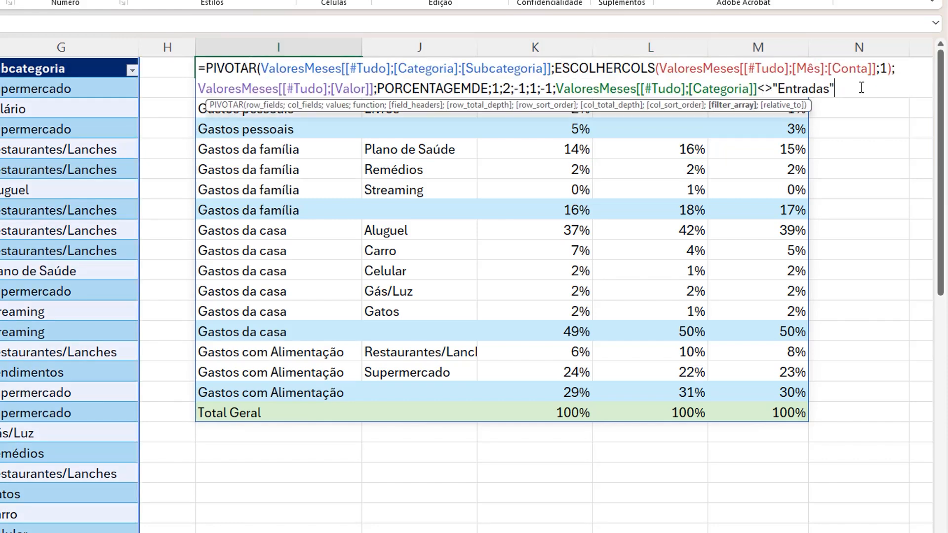
{"action": "type", "text": ";"}
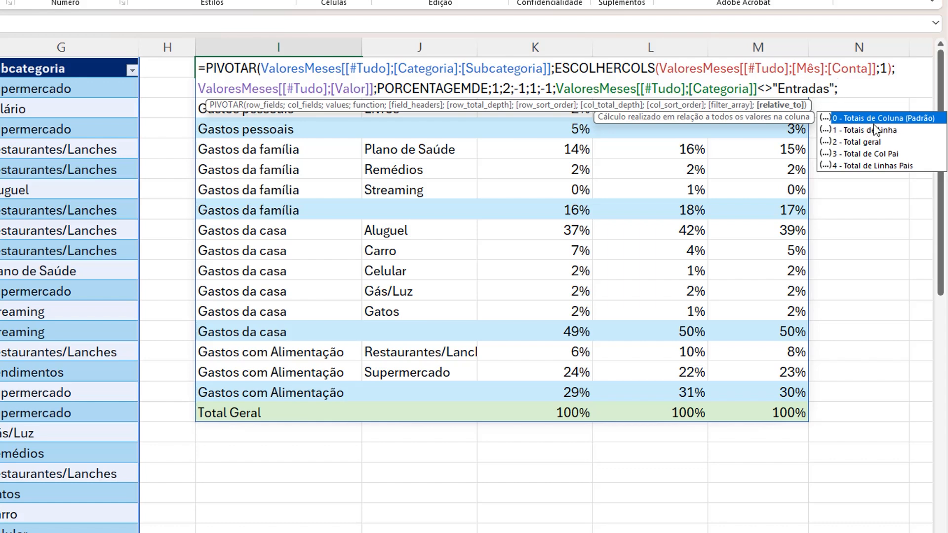
{"action": "type", "text": "1"}
{"action": "key", "text": "Return"}
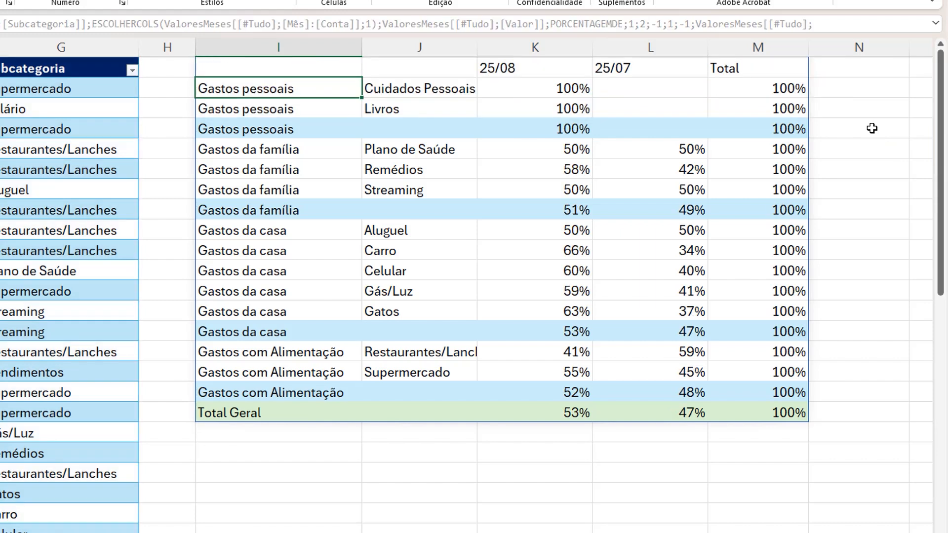
- Examine how the Plano de Saúde, Remédios and Carro percentages are distributed between the two months
{"action": "left_click_drag", "start_coordinate": [573, 149], "coordinate": [780, 150]}
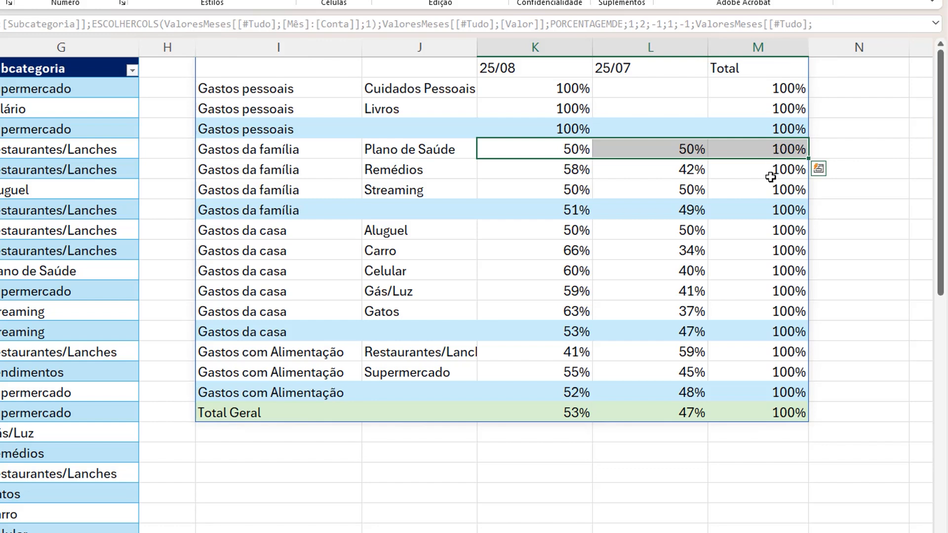
{"action": "left_click", "coordinate": [576, 169]}
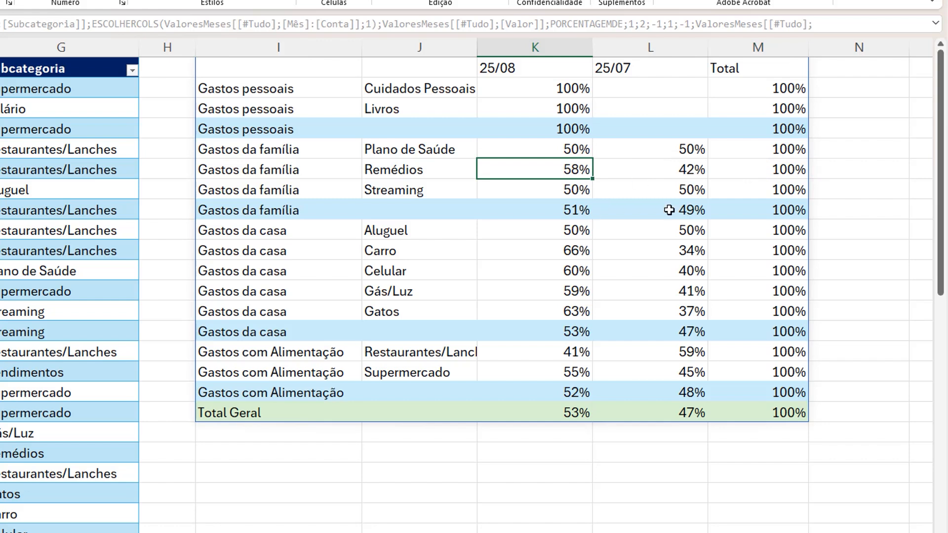
{"action": "left_click", "coordinate": [581, 235]}
{"action": "left_click", "coordinate": [578, 248]}
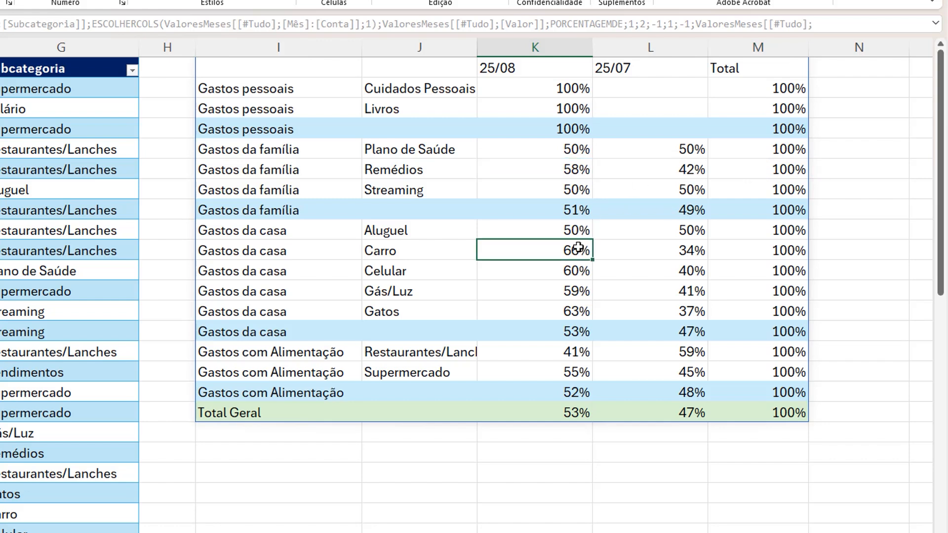
- Change the relative_to argument of the I1 PIVOTAR formula to 4 (Total de Linhas Pais)
{"action": "double_click", "coordinate": [276, 67]}
{"action": "left_click", "coordinate": [865, 80]}
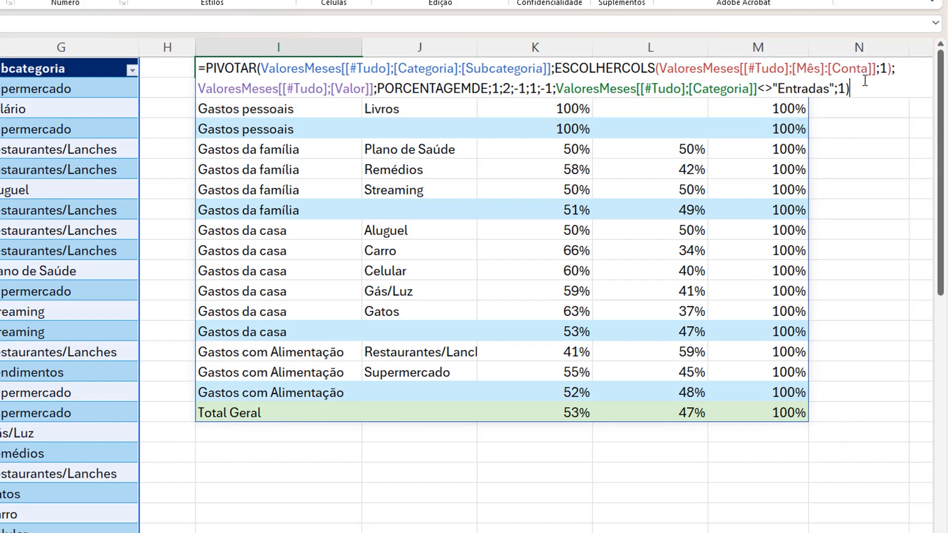
{"action": "key", "text": "BackSpace"}
{"action": "key", "text": "BackSpace"}
{"action": "type", "text": ";"}
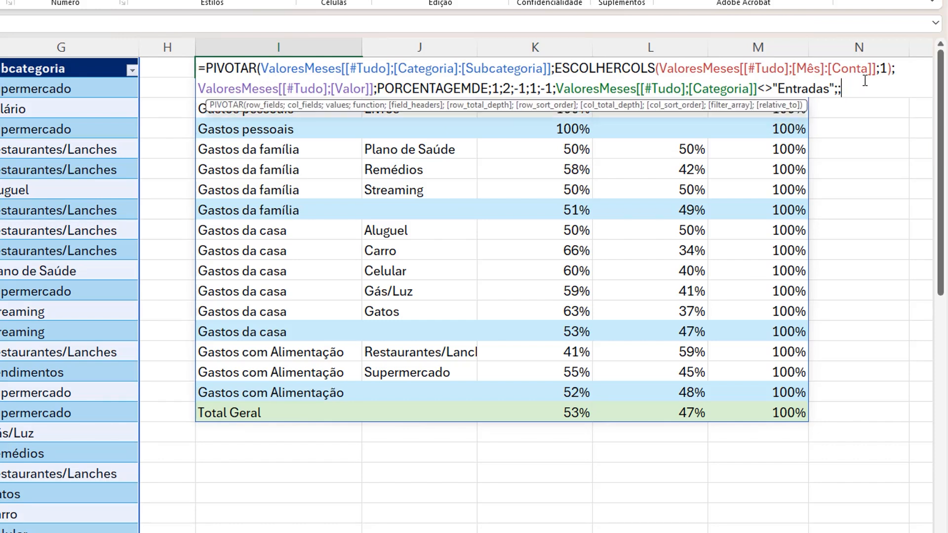
{"action": "key", "text": "BackSpace"}
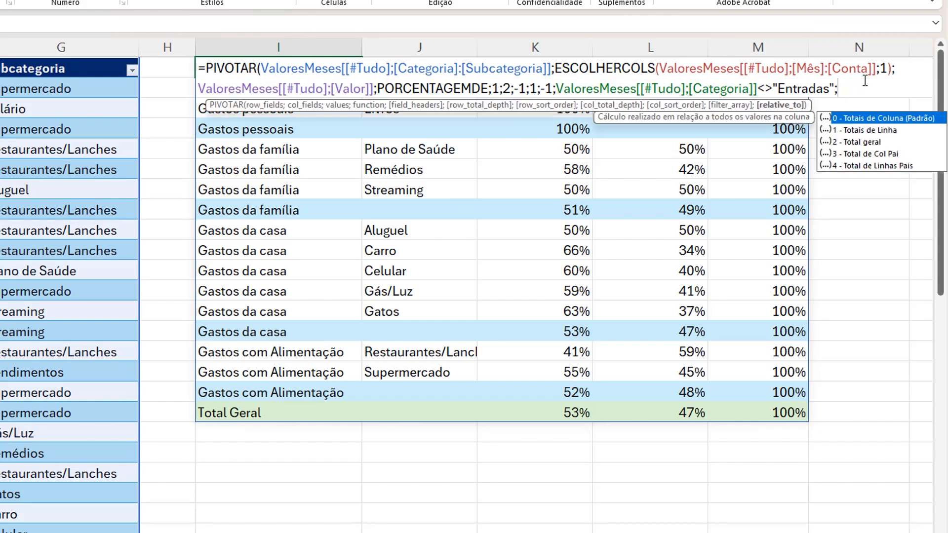
{"action": "left_click", "coordinate": [892, 156]}
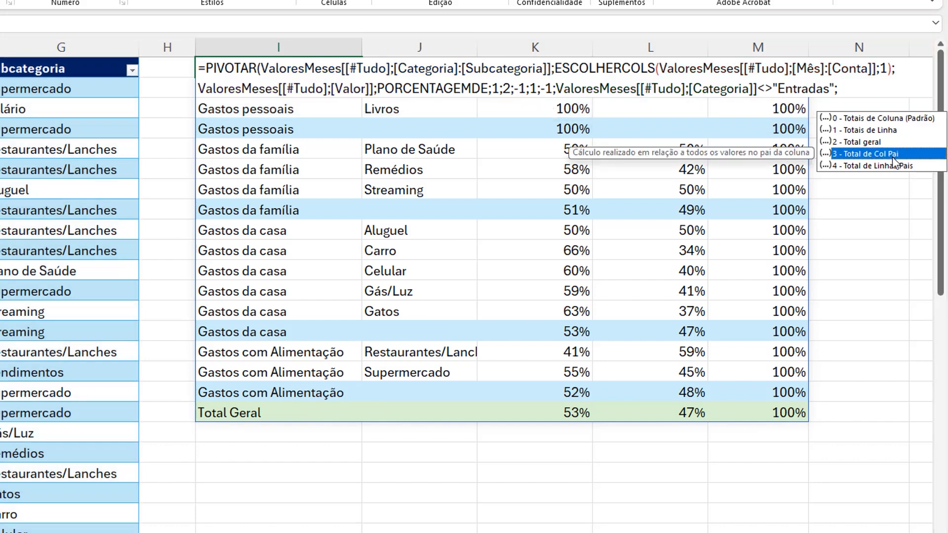
{"action": "double_click", "coordinate": [893, 155]}
{"action": "type", "text": ")"}
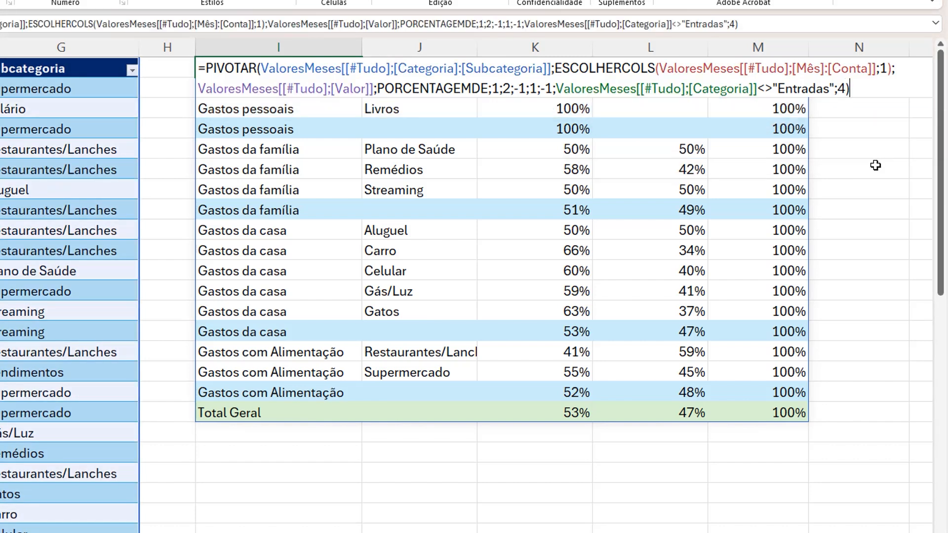
{"action": "key", "text": "Return"}
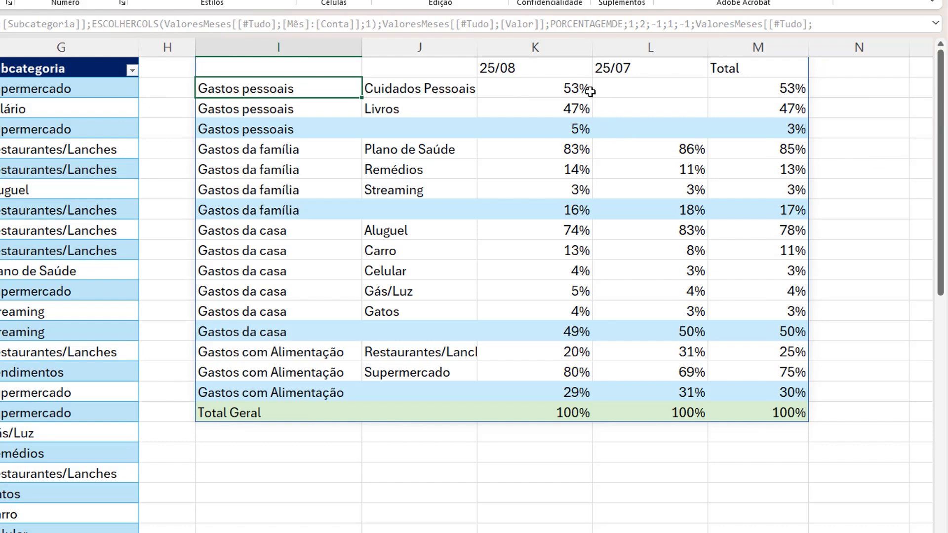
- Examine the 25/08 percentages of Gastos pessoais and Gastos da casa relative to their parent categories
{"action": "left_click", "coordinate": [578, 90]}
{"action": "left_click_drag", "start_coordinate": [578, 89], "coordinate": [575, 110]}
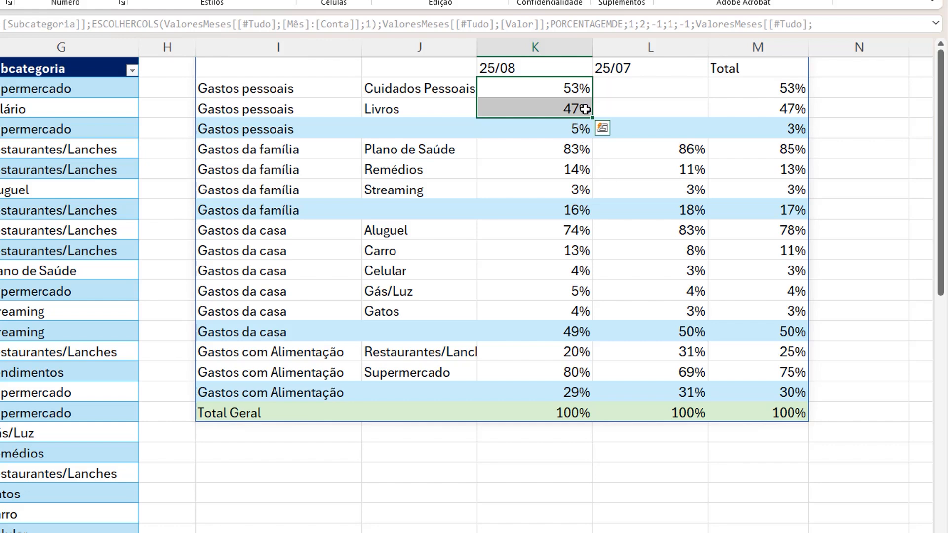
{"action": "left_click", "coordinate": [569, 331]}
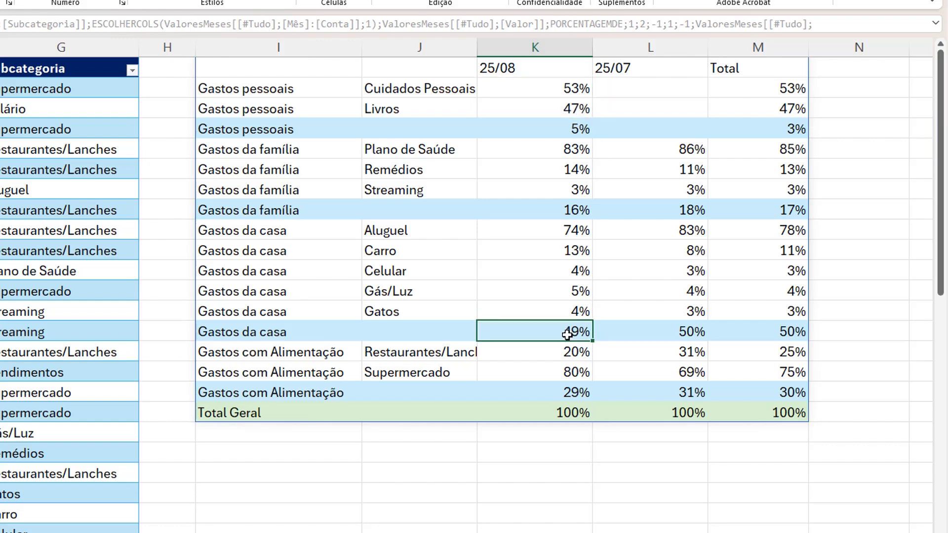
{"action": "left_click", "coordinate": [587, 229]}
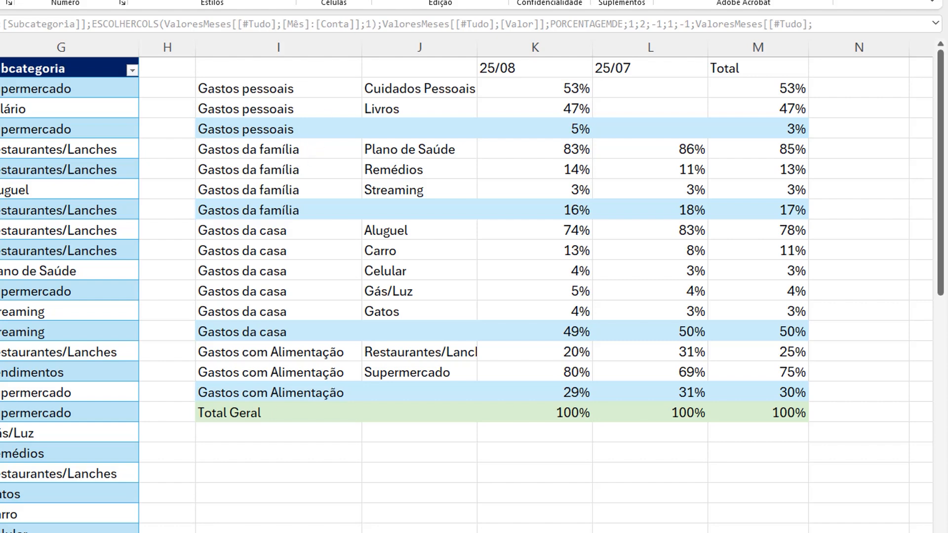
- On the sheet with the Quinzena filter, move the two-line legend from N4:N5 down to N11:N12
{"action": "left_click", "coordinate": [535, 230]}
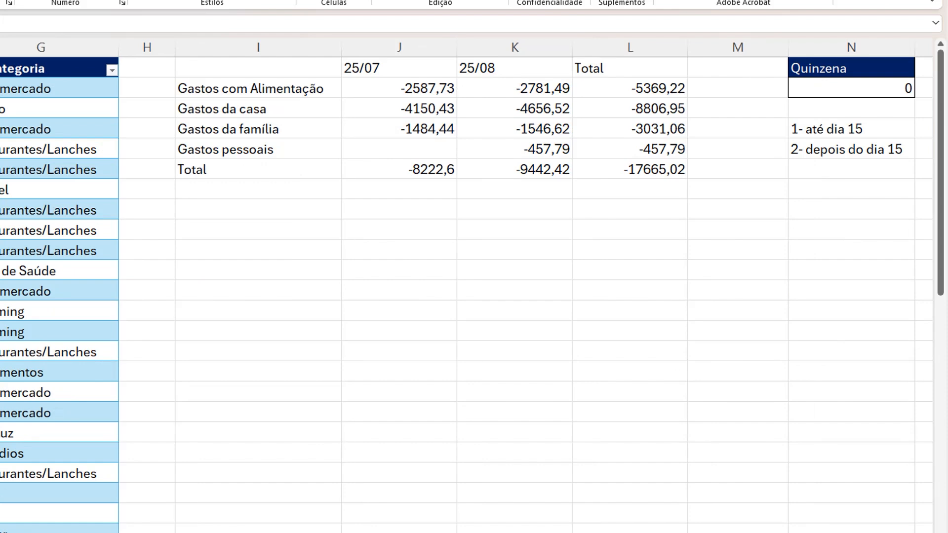
{"action": "scroll", "coordinate": [341, 131], "scroll_direction": "right", "scroll_amount": 5}
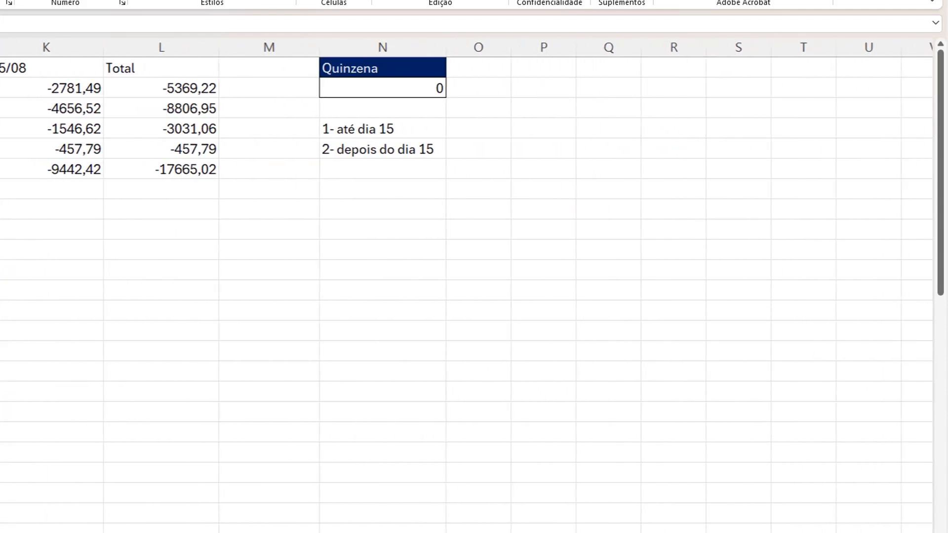
{"action": "left_click", "coordinate": [344, 133]}
{"action": "left_click_drag", "start_coordinate": [344, 133], "coordinate": [349, 152]}
{"action": "key", "text": "ctrl+c"}
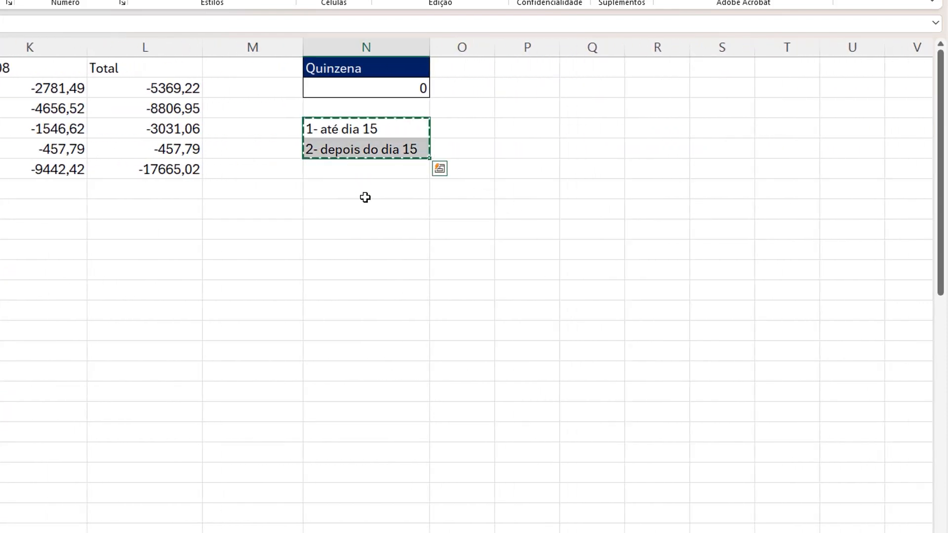
{"action": "left_click", "coordinate": [370, 273]}
{"action": "key", "text": "ctrl+v"}
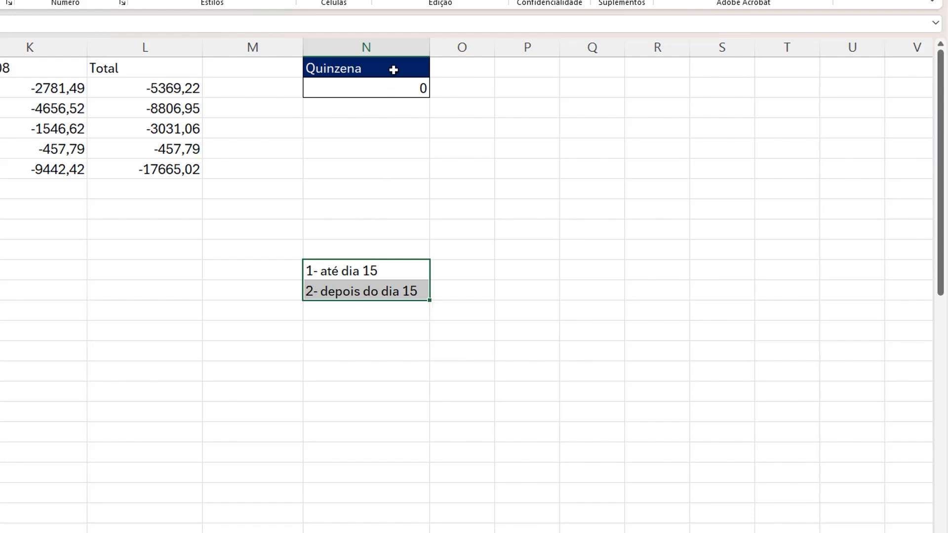
- Duplicate the Quinzena header and its value cell into N4:N5 and rename the new header Inflação
{"action": "left_click_drag", "start_coordinate": [391, 69], "coordinate": [398, 85]}
{"action": "key", "text": "ctrl+c"}
{"action": "left_click", "coordinate": [370, 128]}
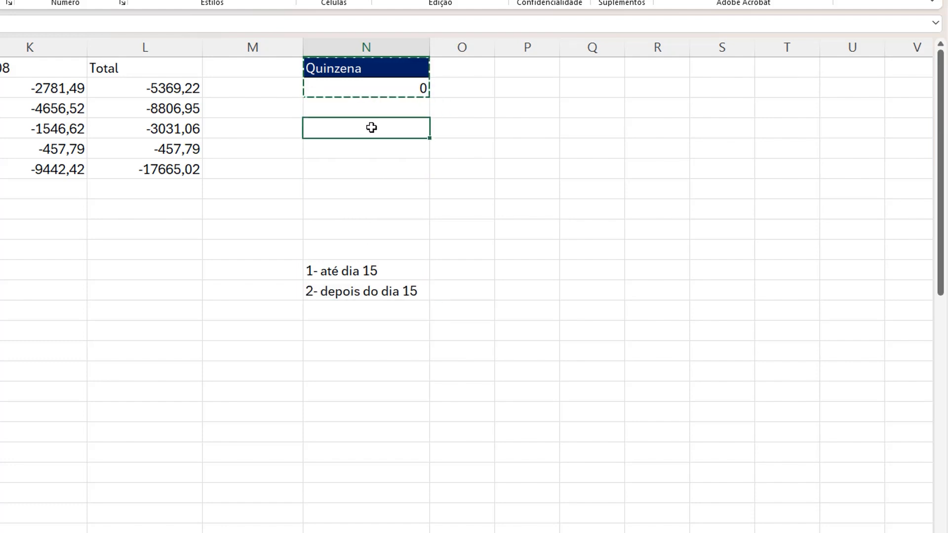
{"action": "key", "text": "ctrl+v"}
{"action": "type", "text": "Inflação"}
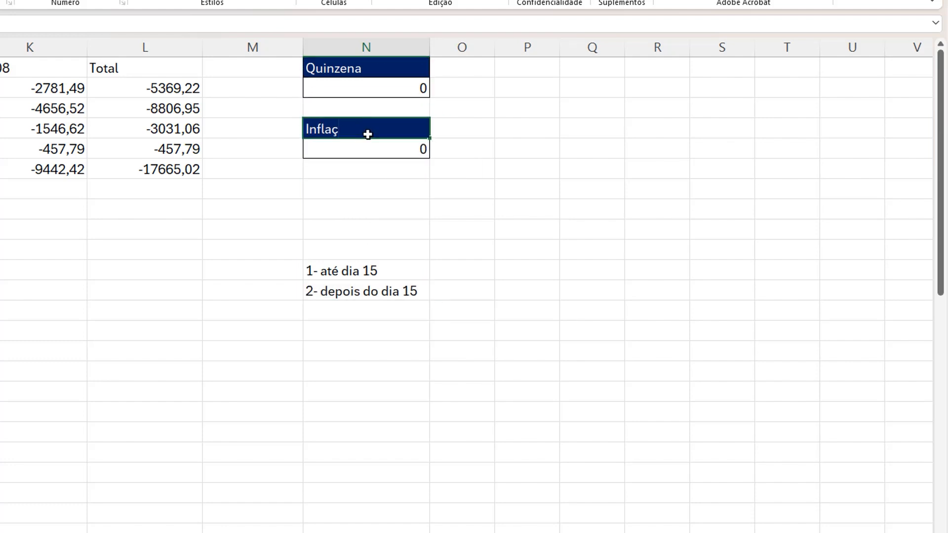
{"action": "key", "text": "Return"}
- Replace the SOMA function argument in the I1 PIVOTAR formula with a LAMBDA that takes the parameter x
{"action": "double_click", "coordinate": [189, 63]}
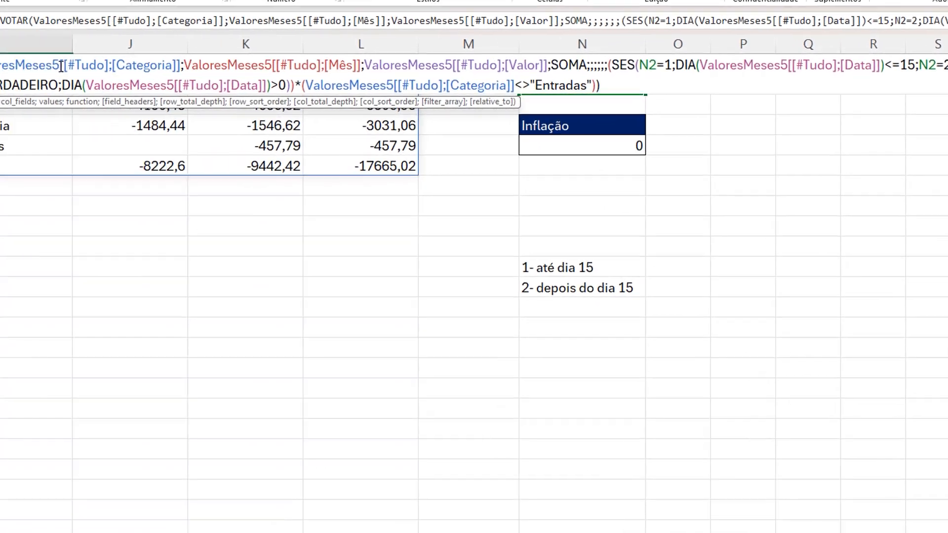
{"action": "double_click", "coordinate": [699, 63]}
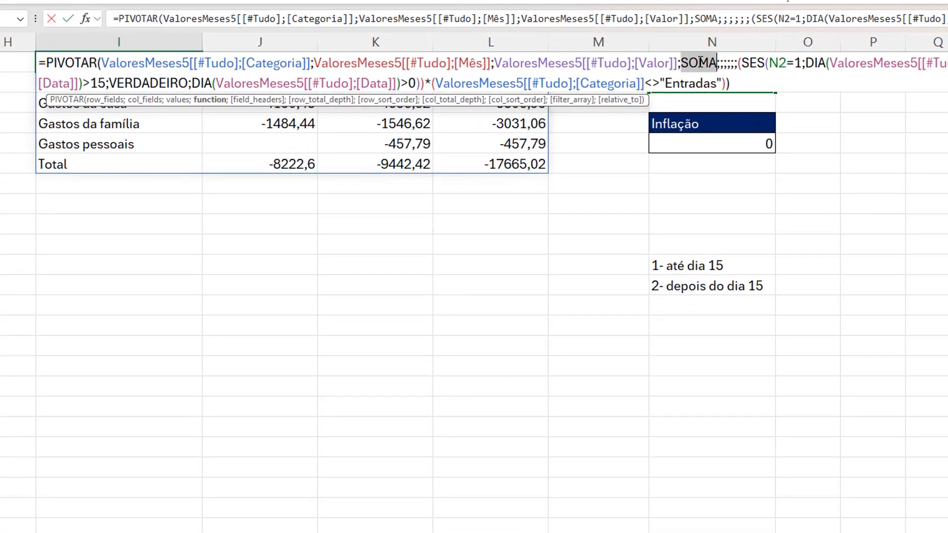
{"action": "type", "text": "LAMBDA"}
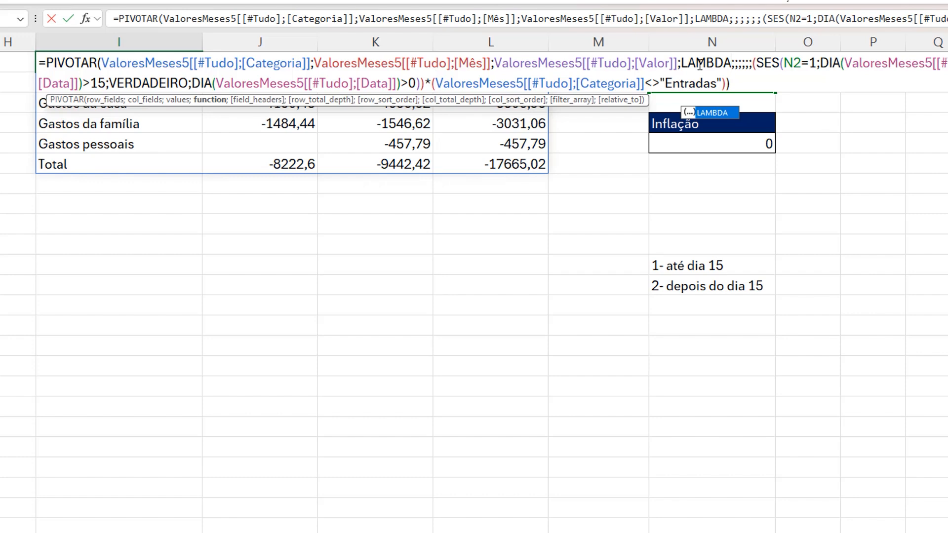
{"action": "left_click", "coordinate": [699, 64], "text": "shift"}
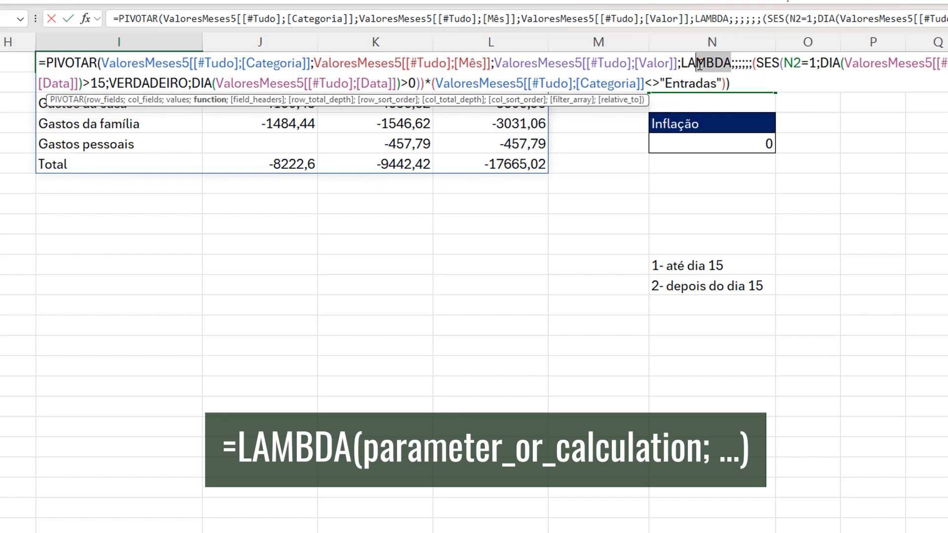
{"action": "key", "text": "Right"}
{"action": "type", "text": "("}
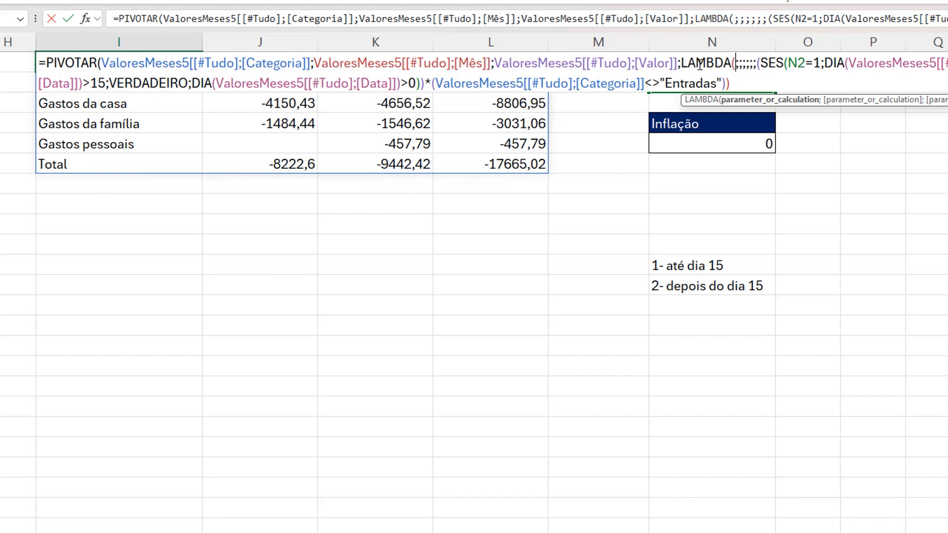
{"action": "type", "text": "x"}
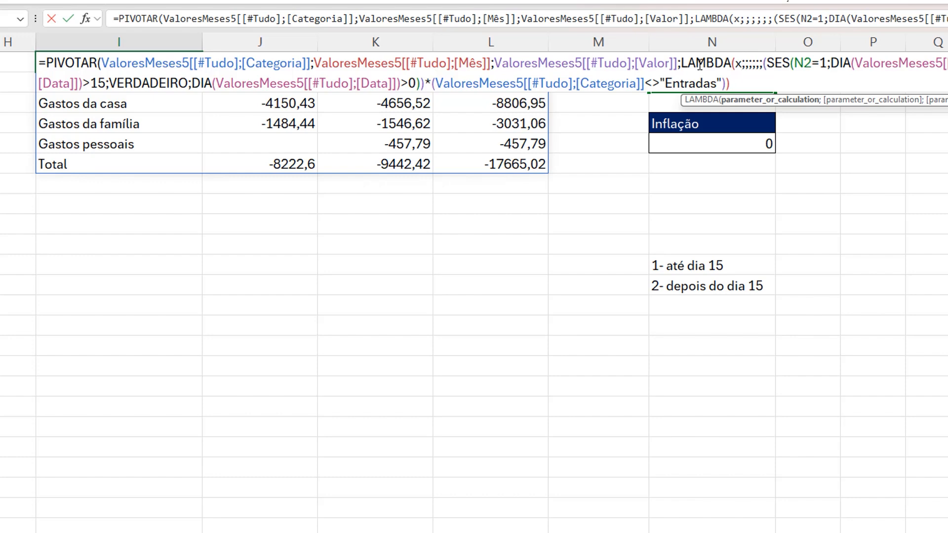
{"action": "type", "text": ";"}
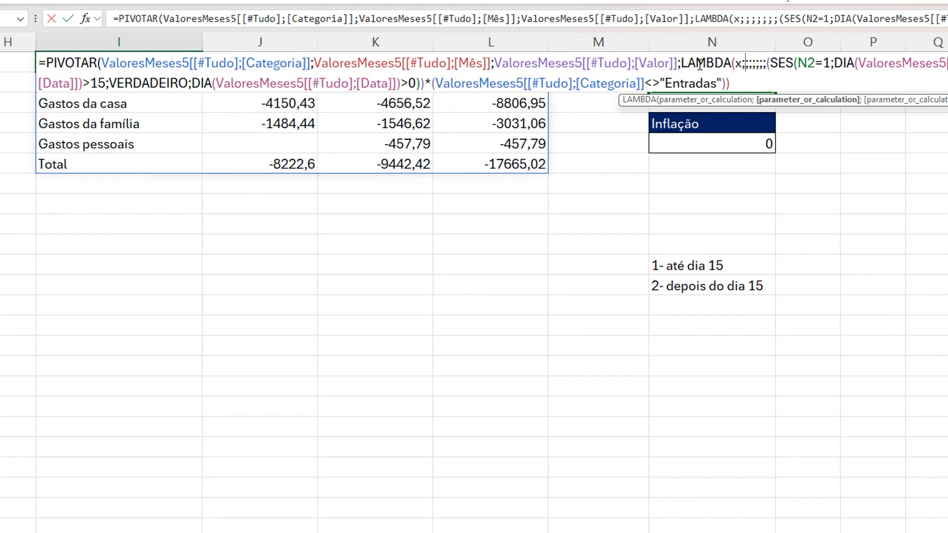
- Complete the LAMBDA in the I1 formula with the calculation SOMA(x)*(1+N5) and commit the formula
{"action": "type", "text": "SOMA("}
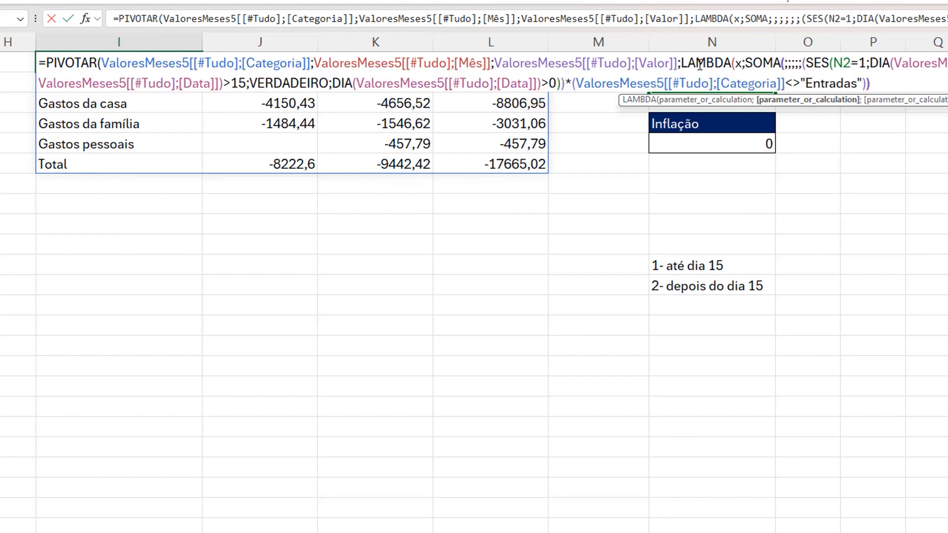
{"action": "type", "text": "x)"}
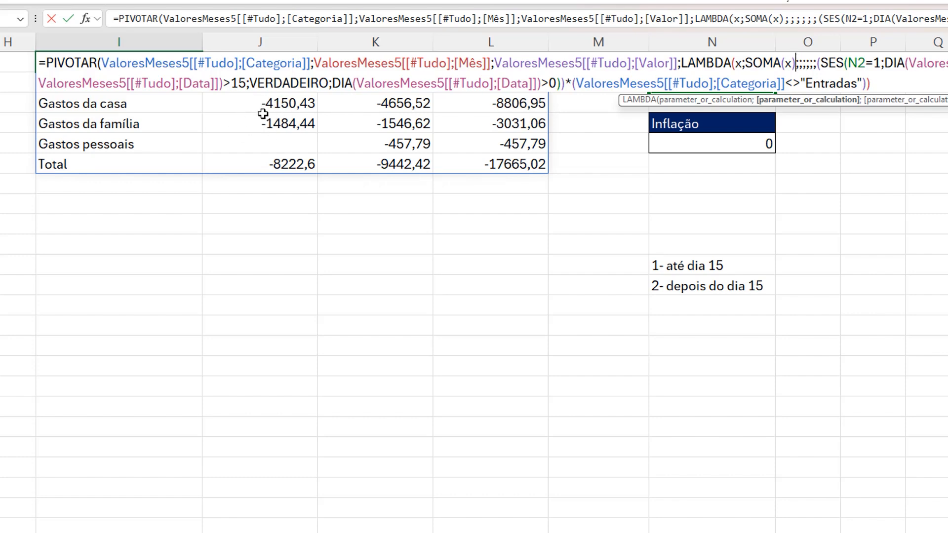
{"action": "type", "text": "*"}
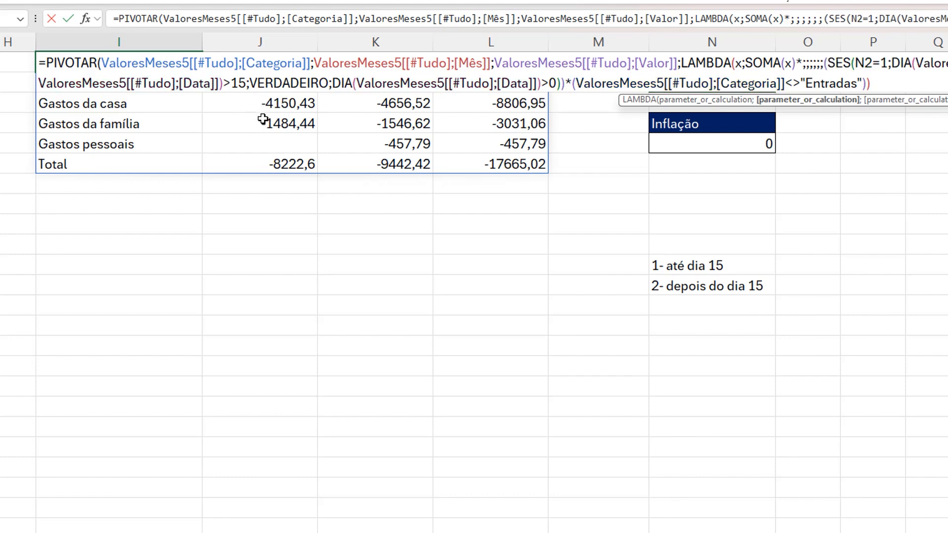
{"action": "type", "text": "(1+"}
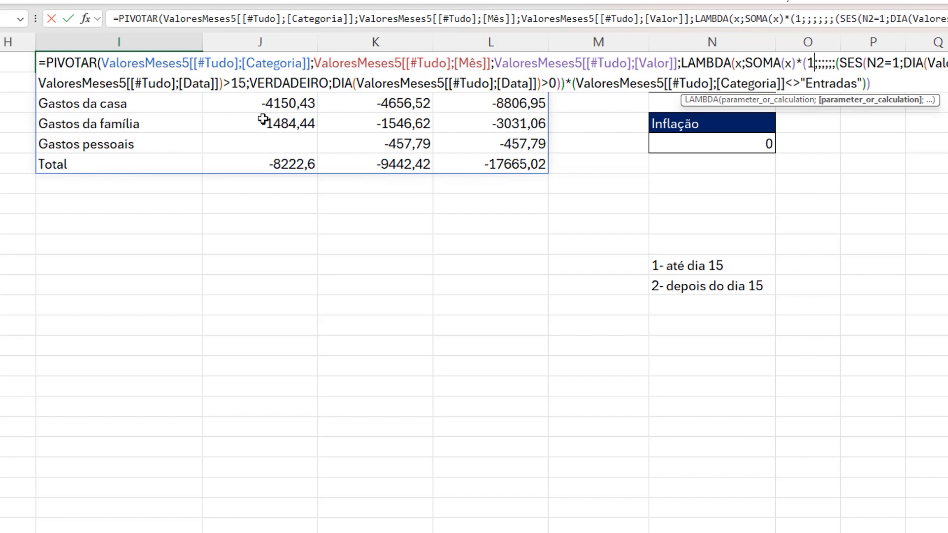
{"action": "left_click", "coordinate": [752, 143]}
{"action": "type", "text": ")"}
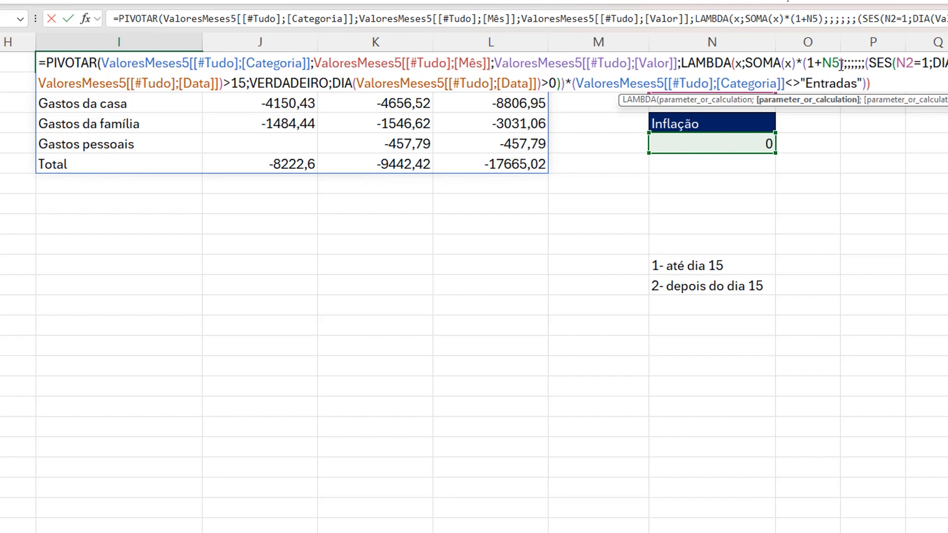
{"action": "type", "text": ")"}
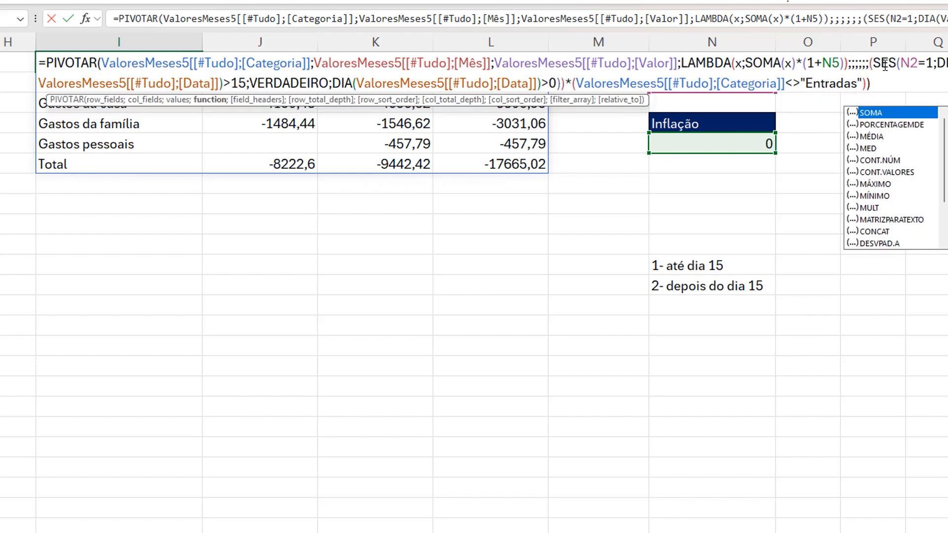
{"action": "key", "text": "Return"}
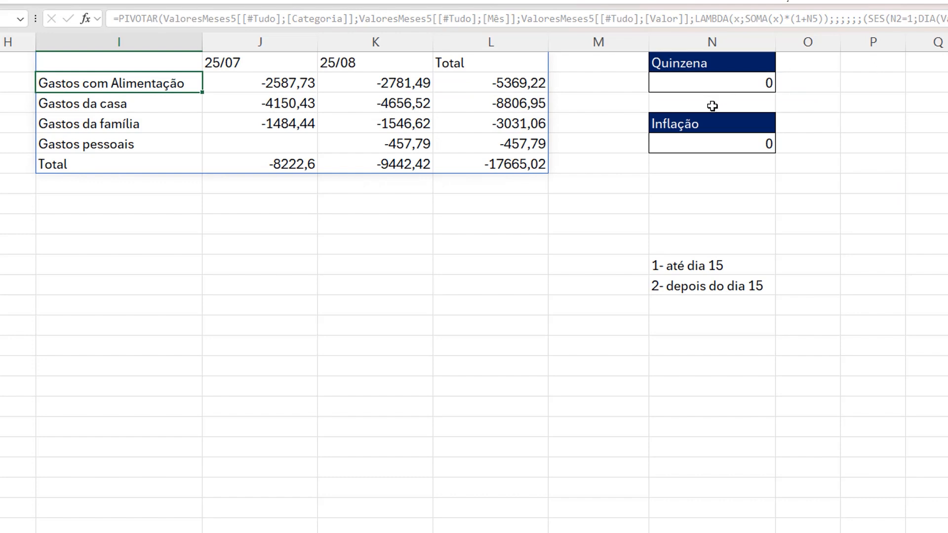
- Set the Inflação value in N5 to 5%
{"action": "left_click", "coordinate": [272, 86]}
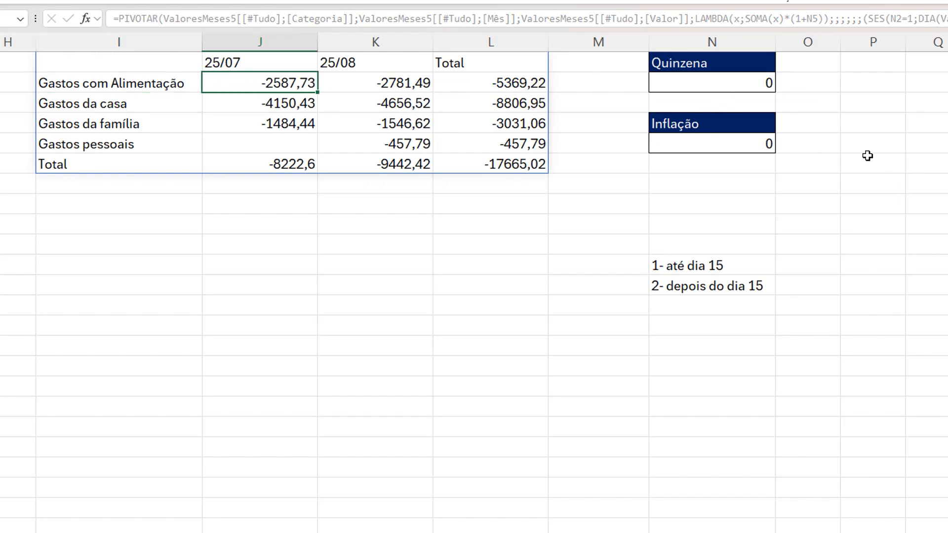
{"action": "left_click", "coordinate": [752, 147]}
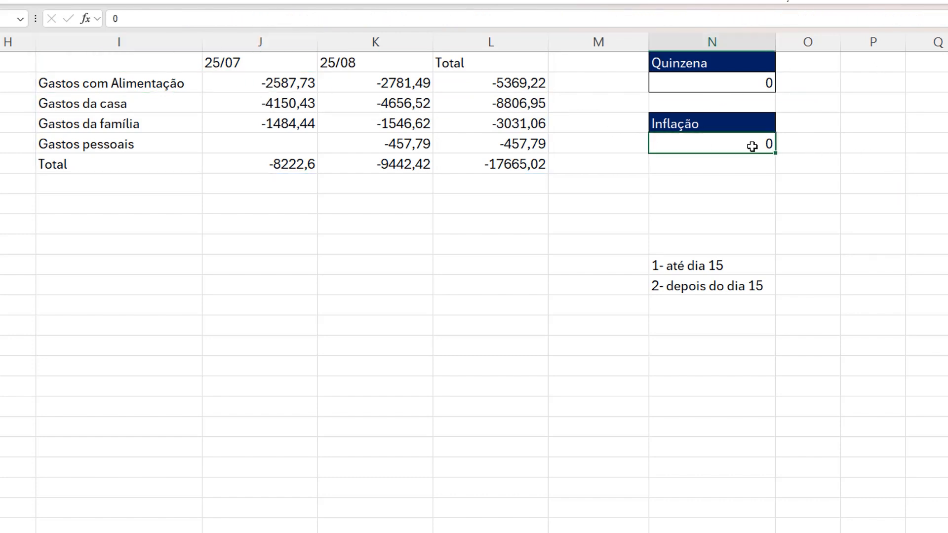
{"action": "type", "text": "5%"}
{"action": "key", "text": "Return"}
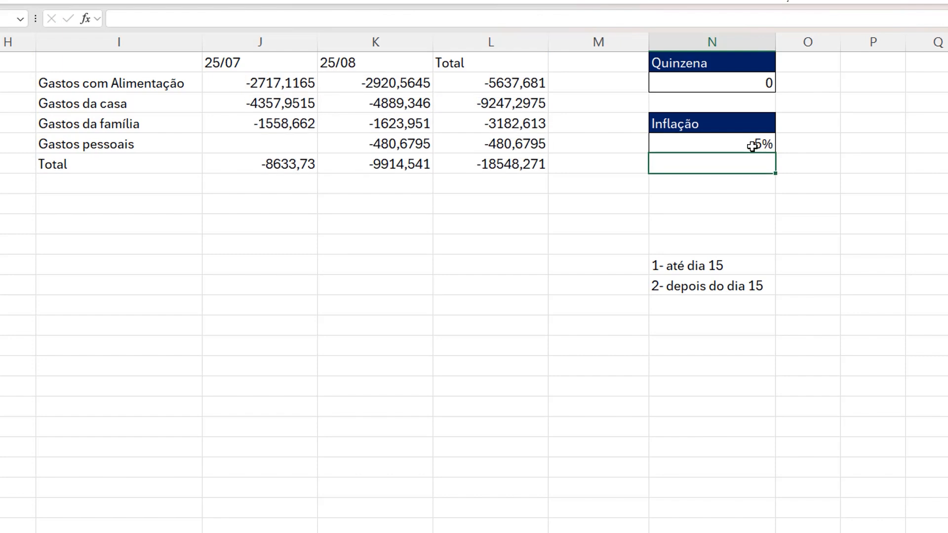
- Change the Inflação value in N5 to 10%
{"action": "left_click", "coordinate": [752, 146]}
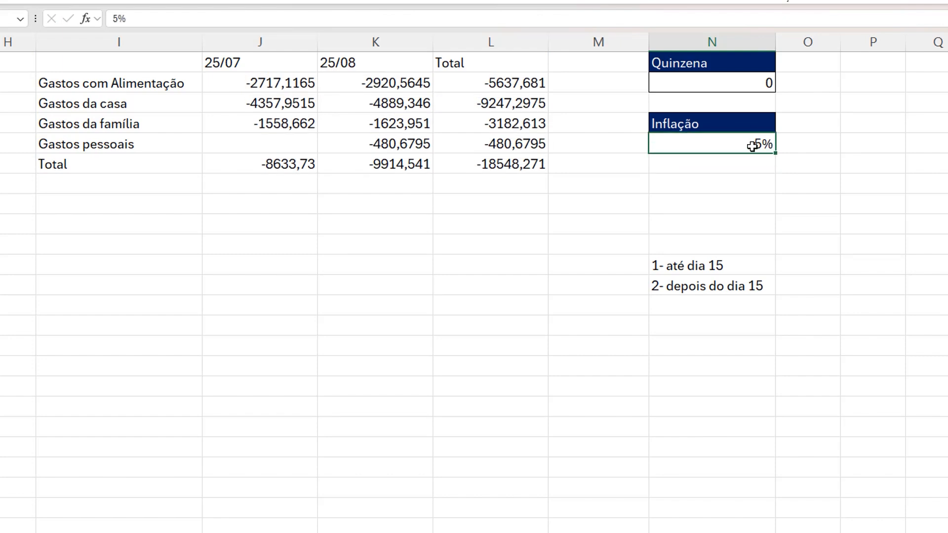
{"action": "type", "text": "10%"}
{"action": "key", "text": "Return"}
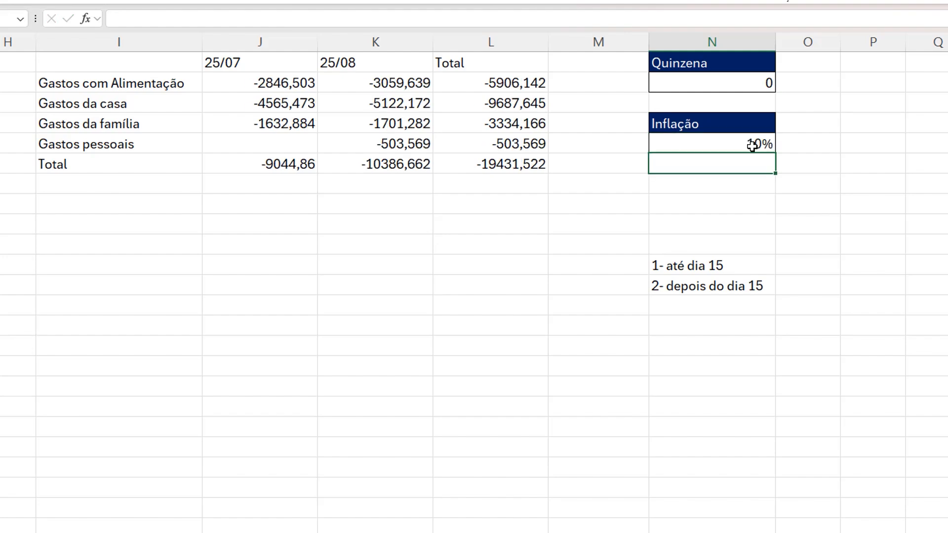